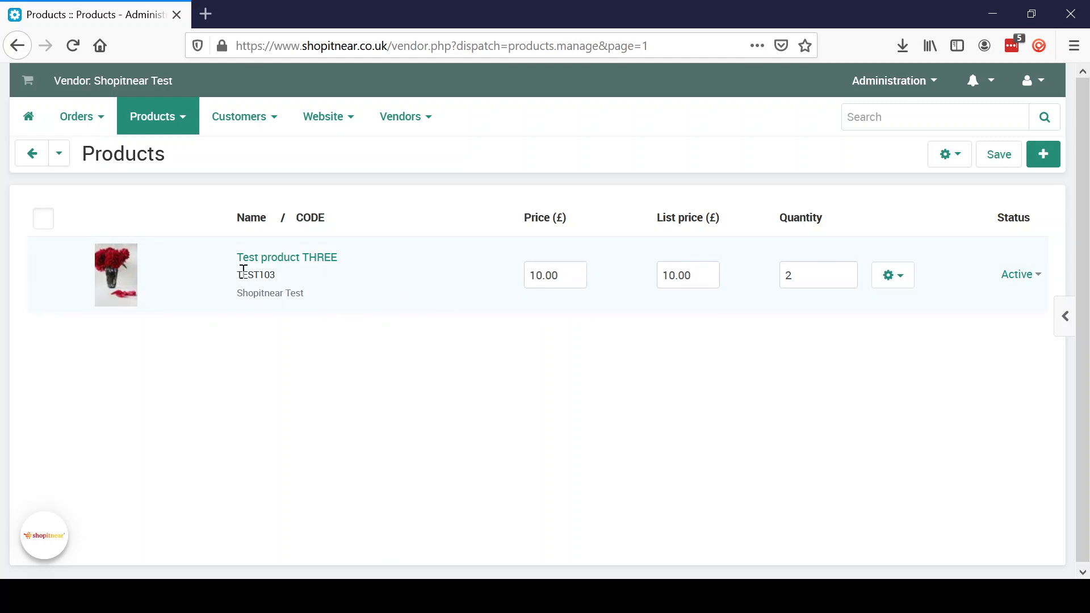
- Open Test product THREE from the products list for editing
{"action": "left_click", "coordinate": [302, 262]}
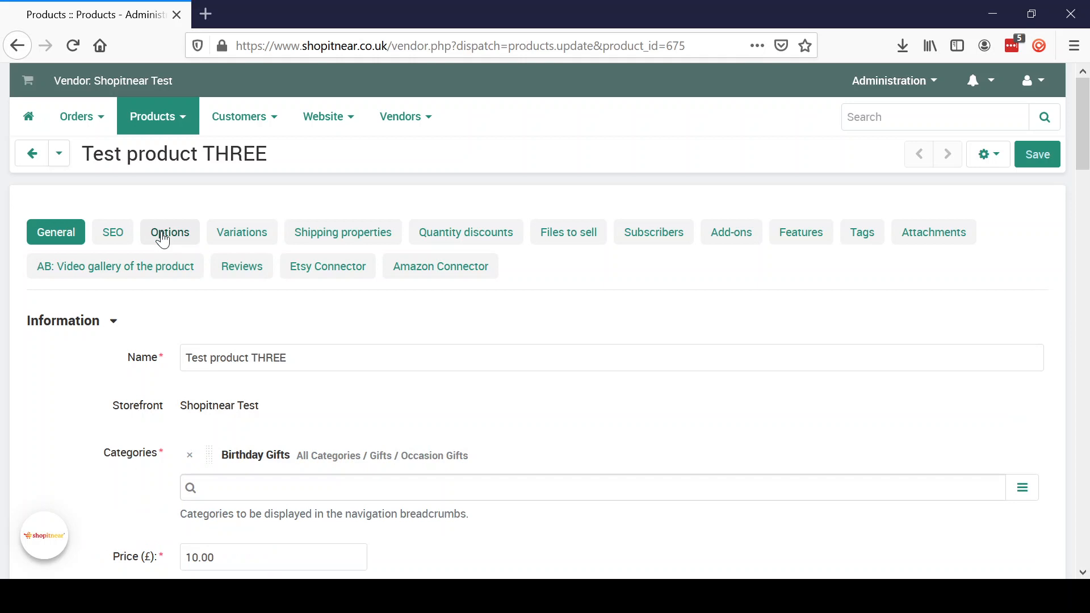
- Add a new product option named 'Dimensions (W x H X L)' and bring up its advanced creation settings
{"action": "left_click", "coordinate": [163, 237]}
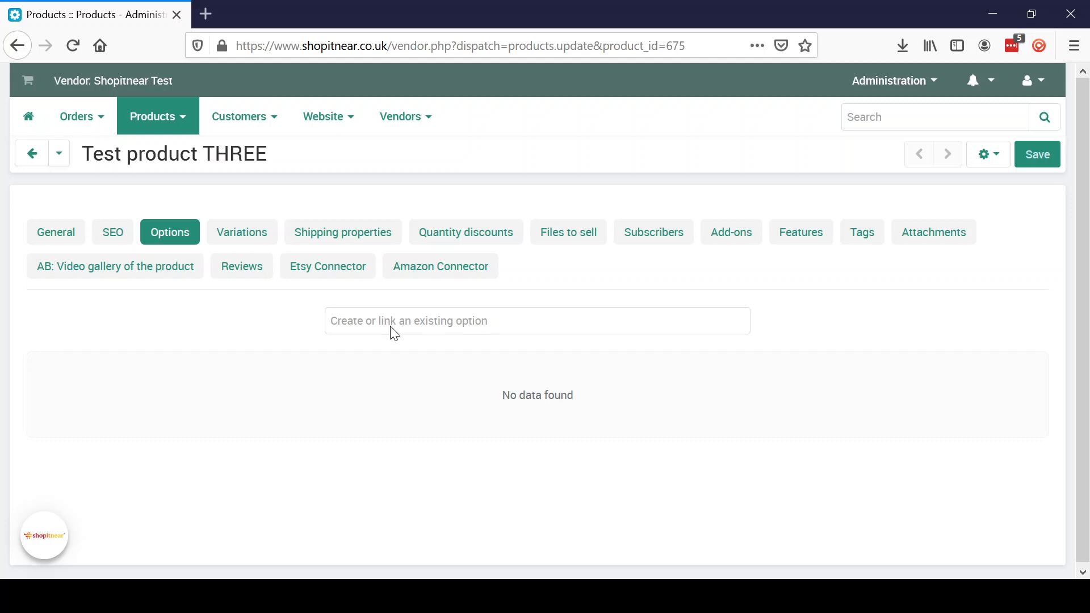
{"action": "left_click", "coordinate": [371, 322]}
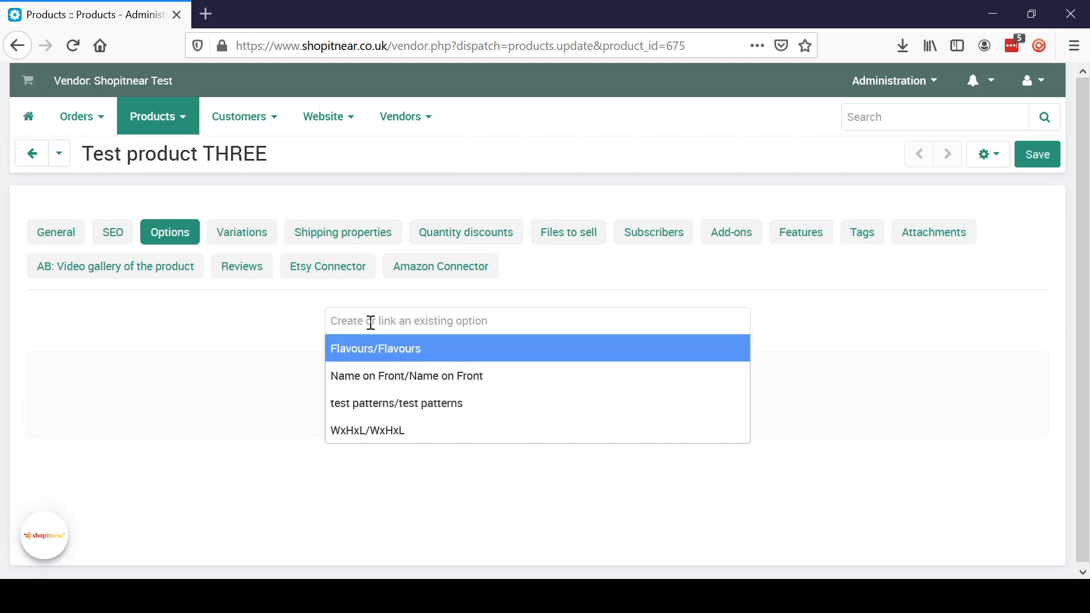
{"action": "type", "text": "D"}
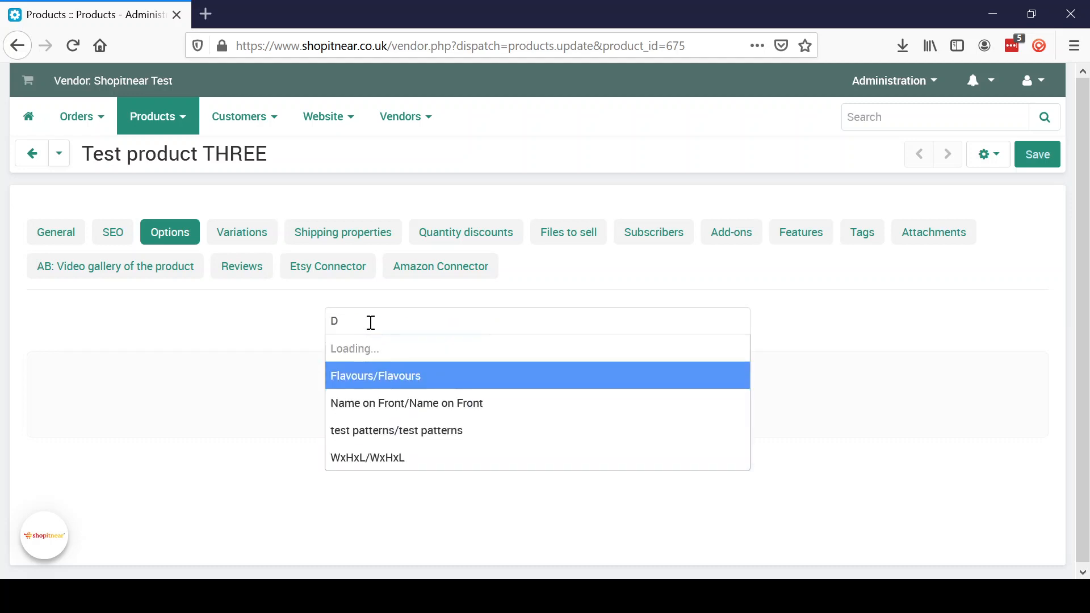
{"action": "type", "text": "imensio"}
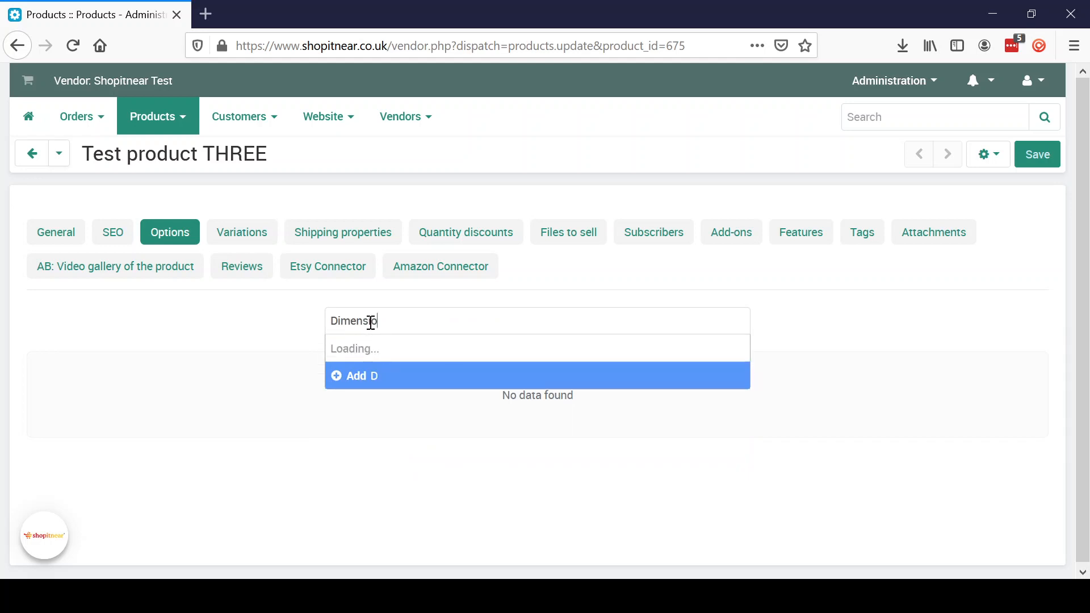
{"action": "type", "text": "ns (W"}
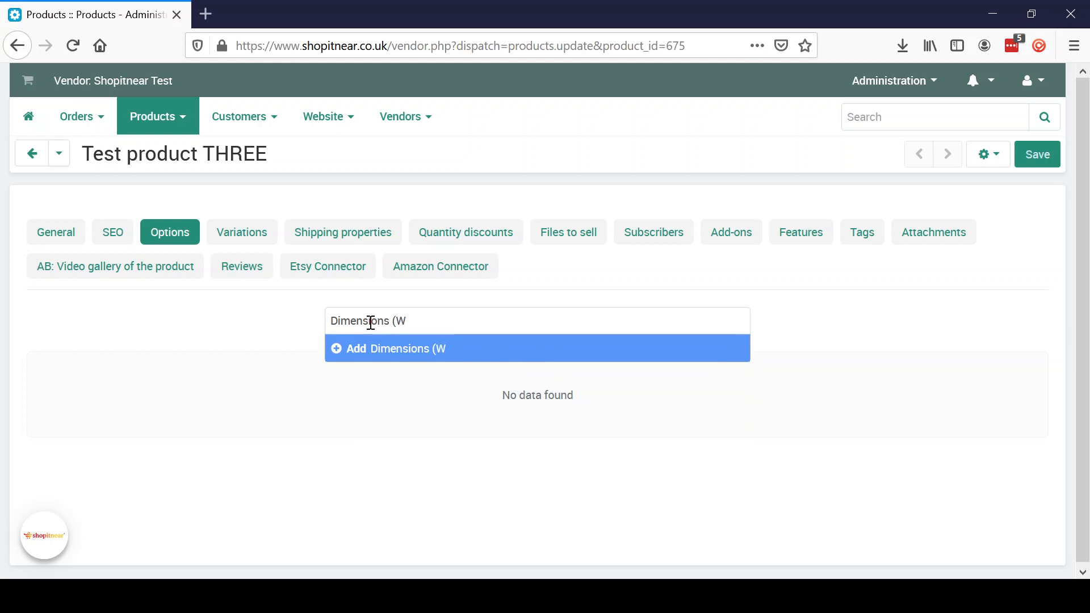
{"action": "type", "text": " x H X L)"}
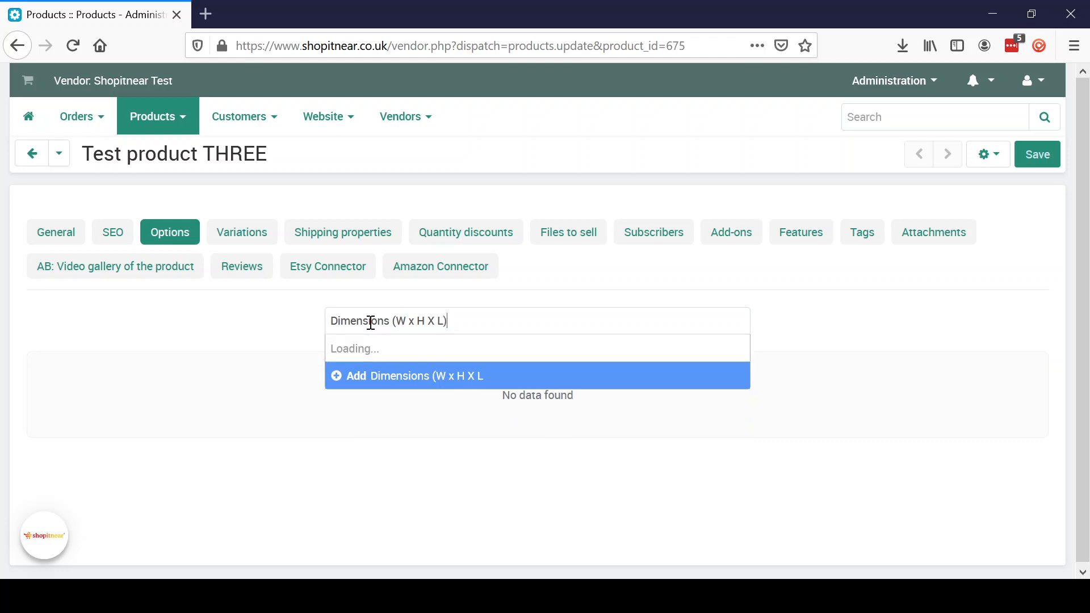
{"action": "left_click", "coordinate": [391, 355]}
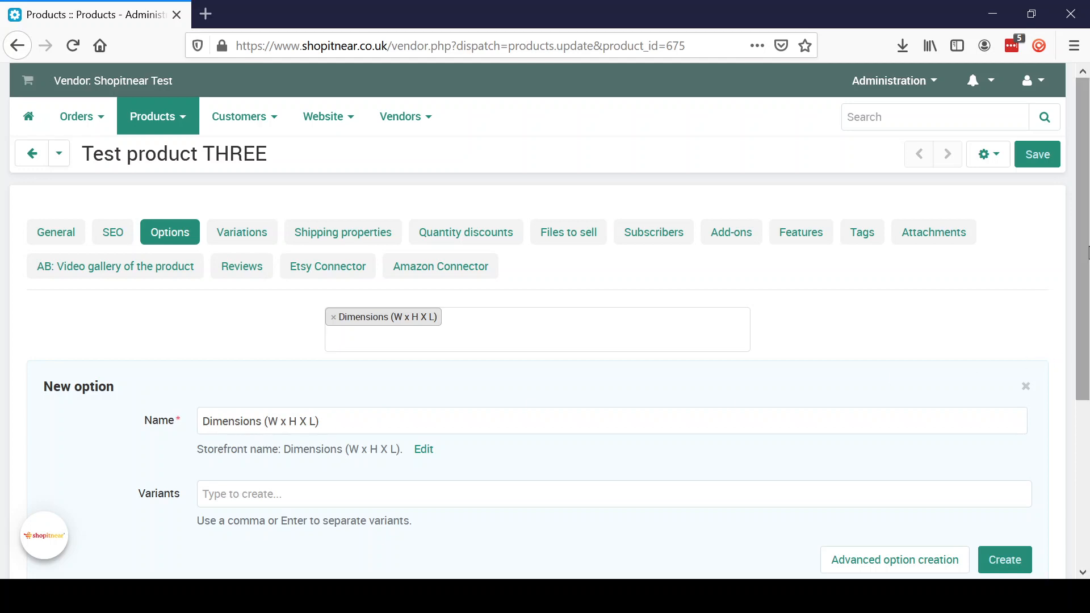
{"action": "left_click_drag", "start_coordinate": [1088, 253], "coordinate": [1088, 335]}
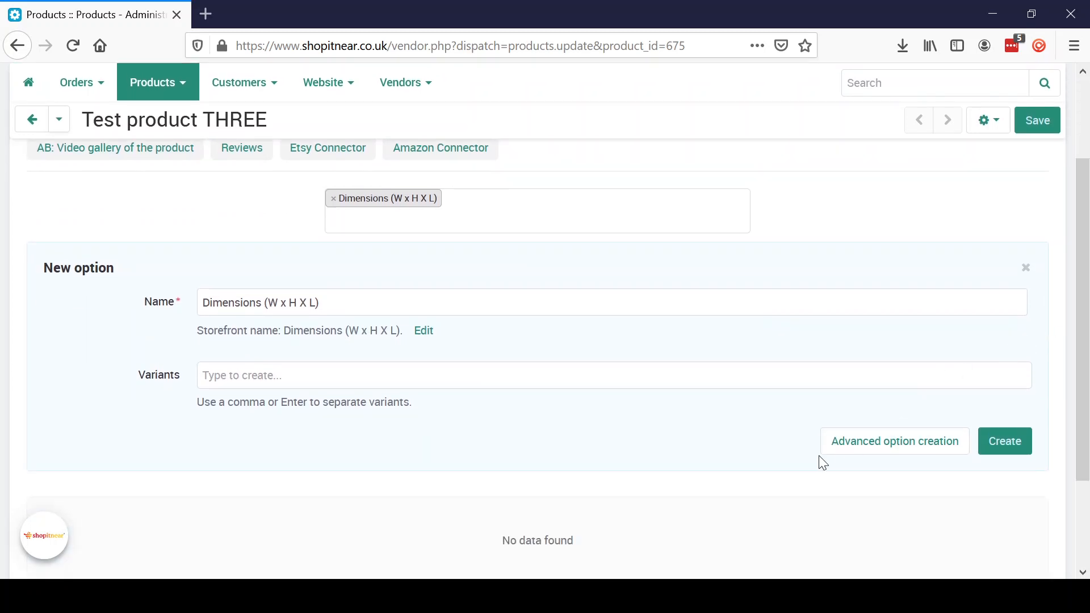
{"action": "left_click", "coordinate": [915, 452]}
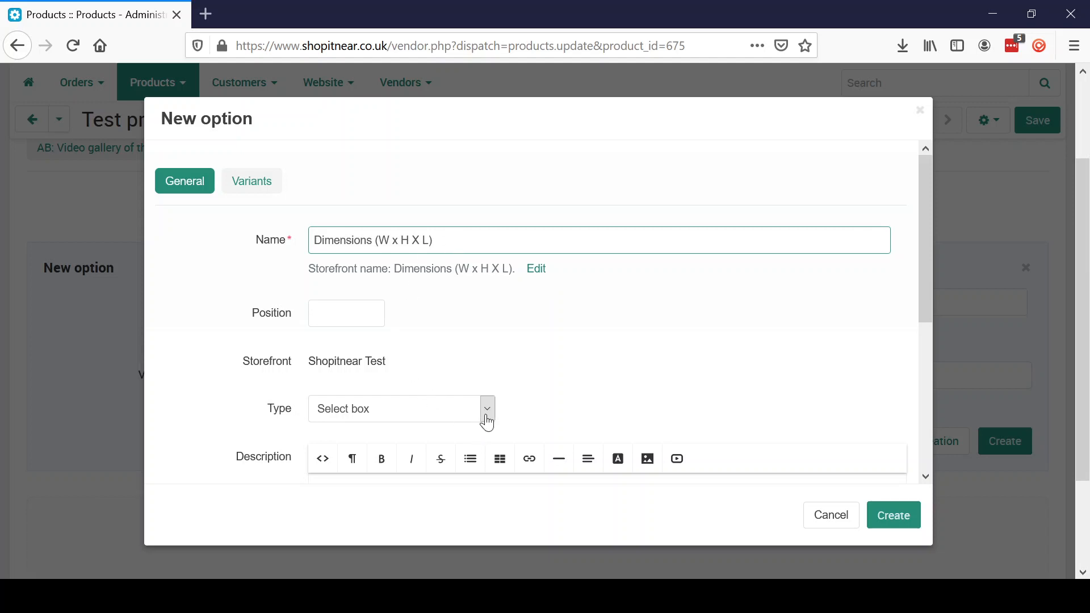
- Give the Dimensions option the description 'Please cohoose the size of your' and mark it Required
{"action": "left_click", "coordinate": [487, 420]}
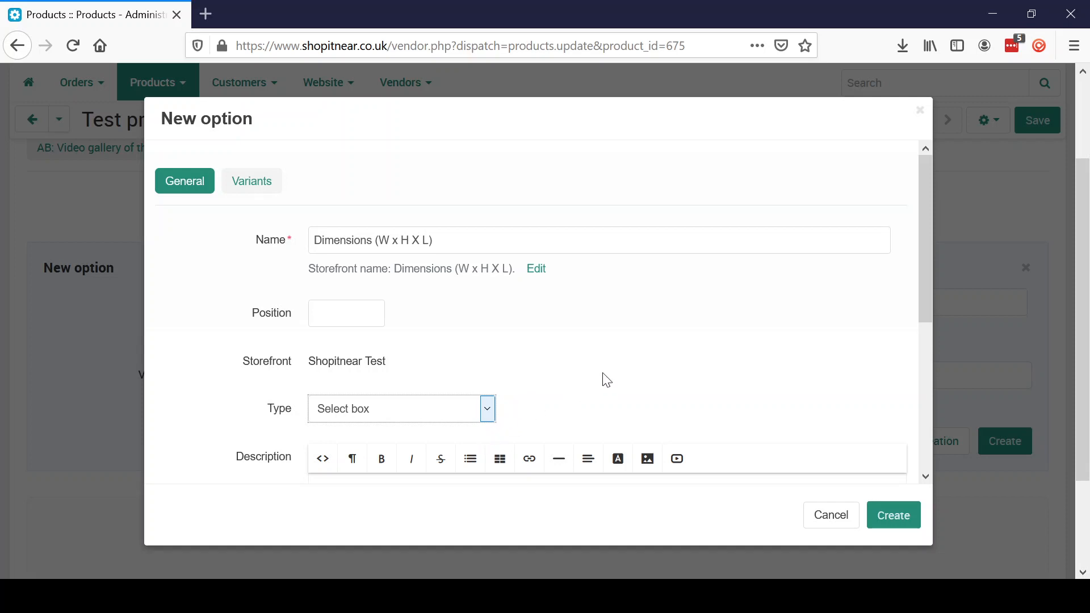
{"action": "left_click_drag", "start_coordinate": [917, 303], "coordinate": [924, 376]}
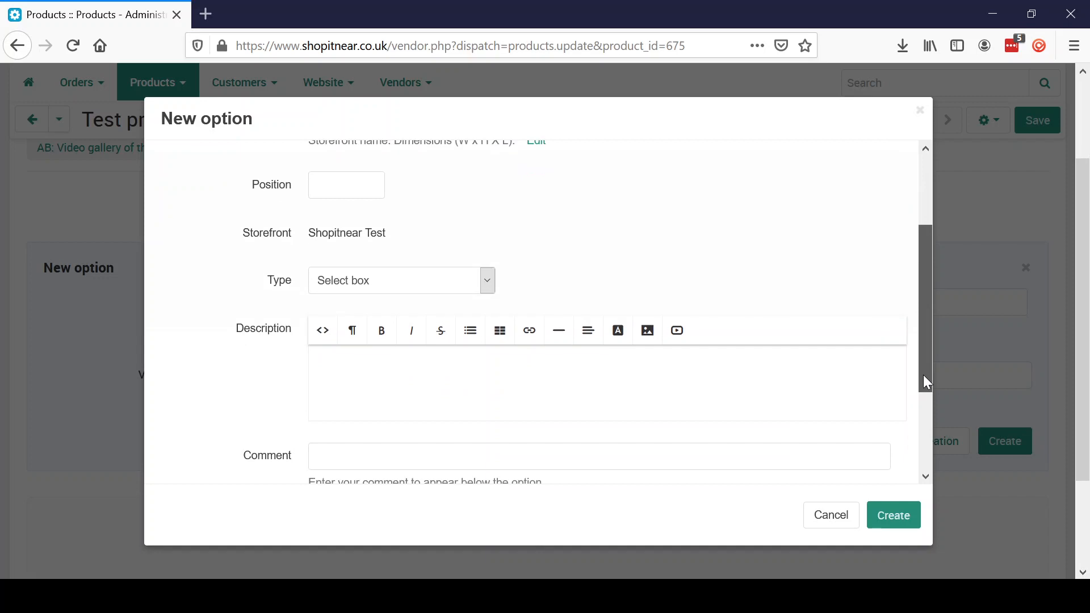
{"action": "left_click", "coordinate": [751, 380]}
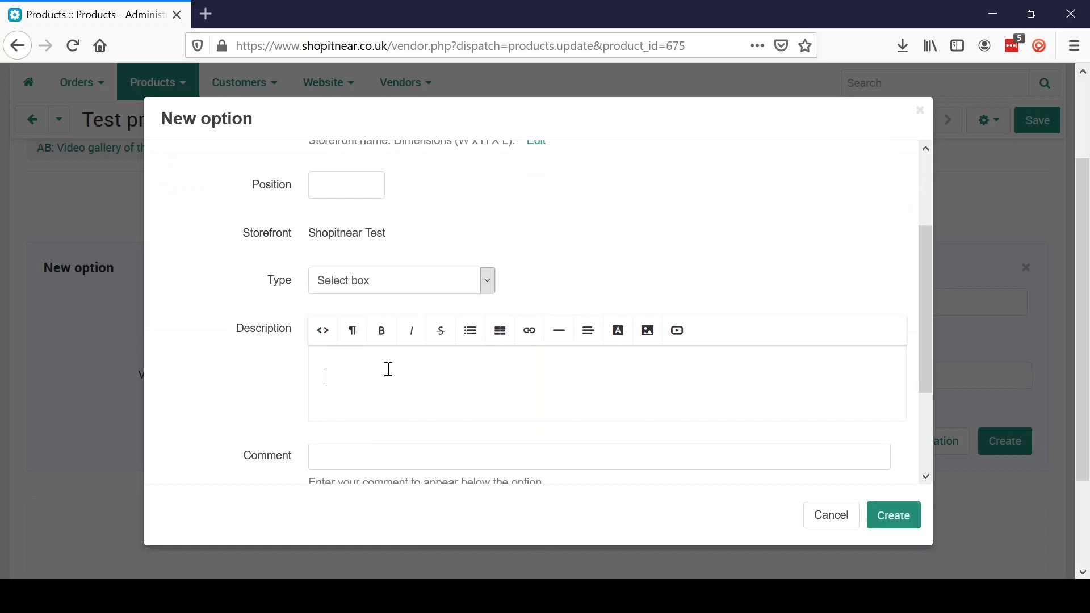
{"action": "type", "text": "Please cohoose the si"}
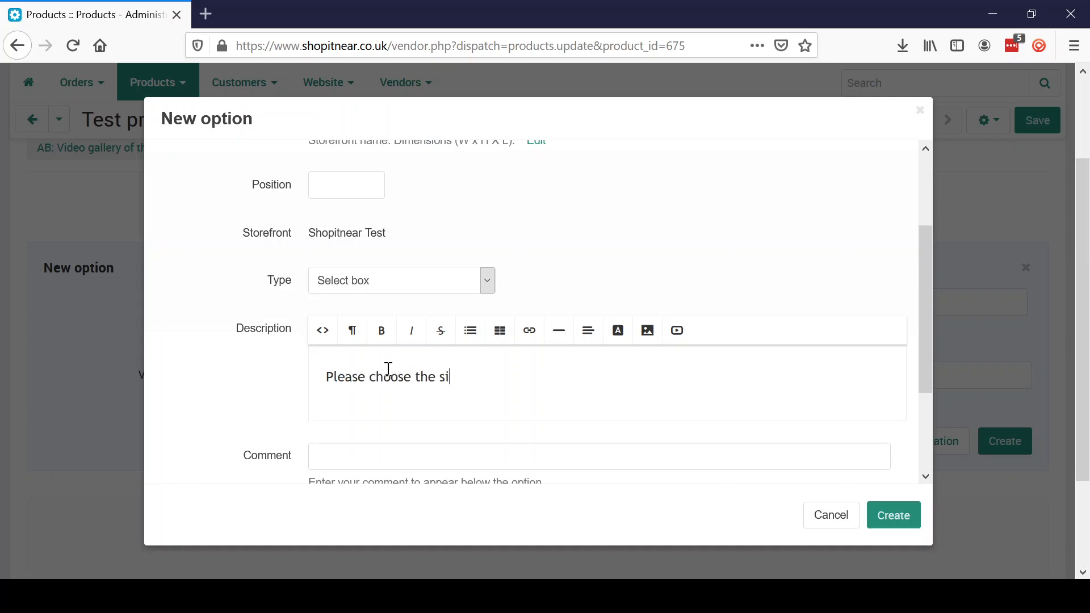
{"action": "type", "text": "ze of your"}
{"action": "left_click_drag", "start_coordinate": [928, 357], "coordinate": [926, 439]}
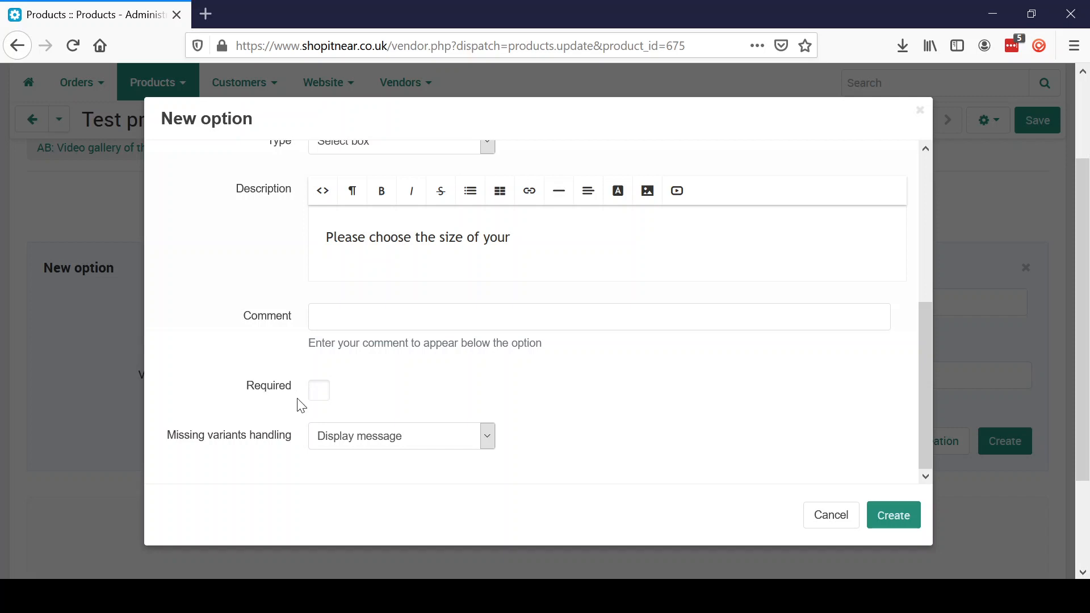
{"action": "left_click", "coordinate": [326, 401]}
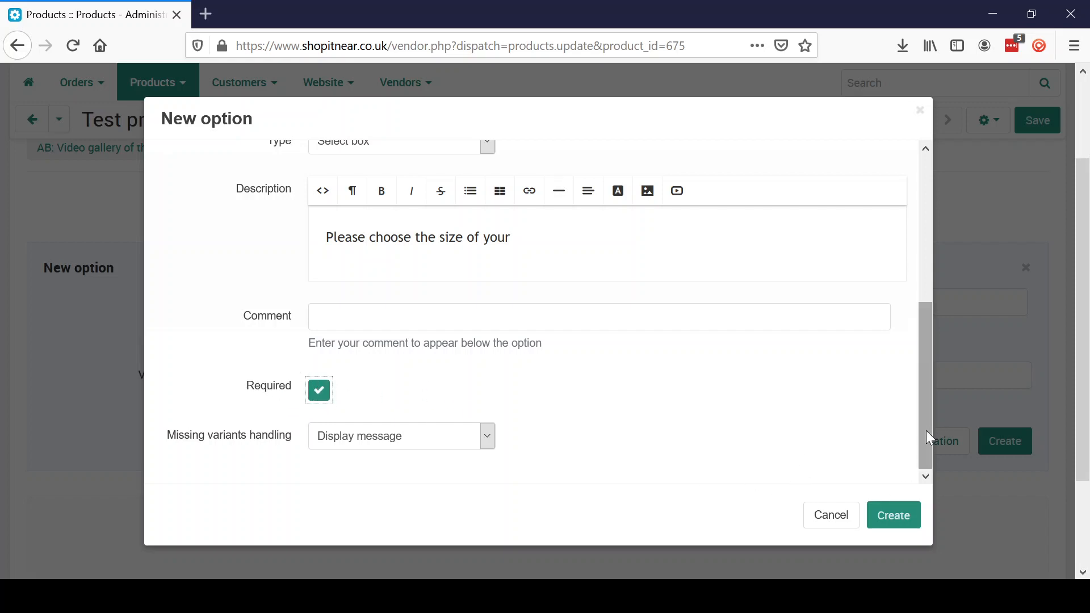
{"action": "left_click_drag", "start_coordinate": [926, 430], "coordinate": [942, 171]}
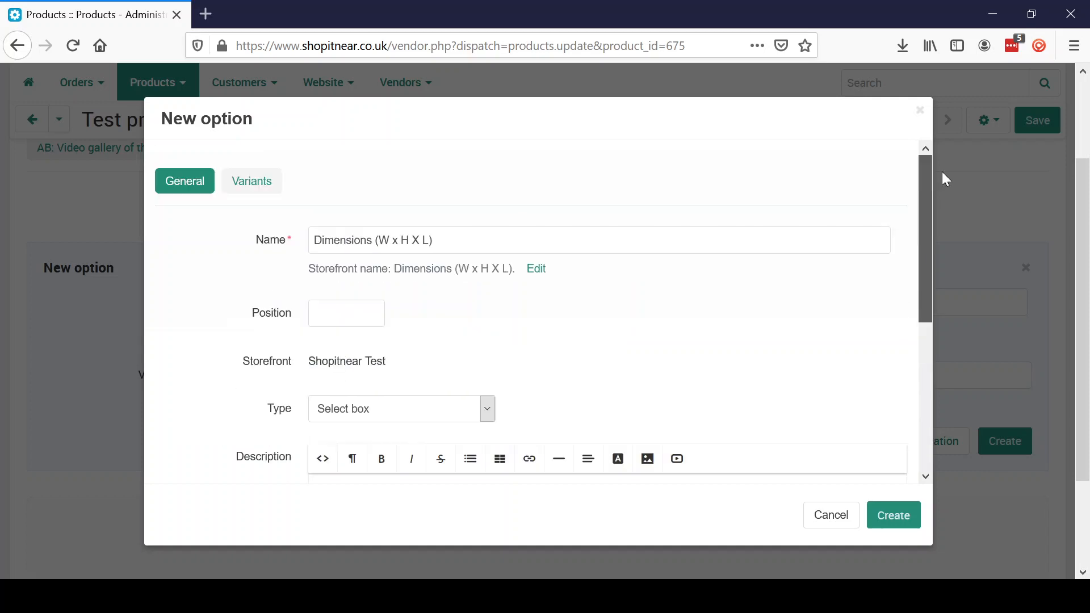
- Add Dimensions variants 12 x 15 x 18 and 20 x 16 x 17, the latter with a 1.00 price modifier
{"action": "left_click", "coordinate": [259, 182]}
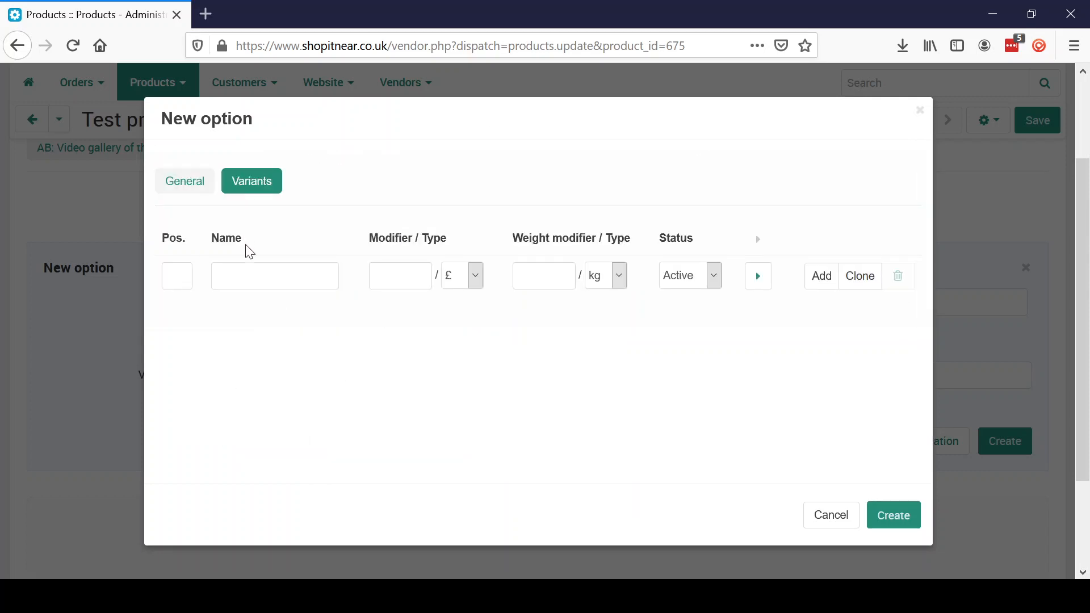
{"action": "left_click", "coordinate": [254, 287]}
{"action": "type", "text": "12 x 1"}
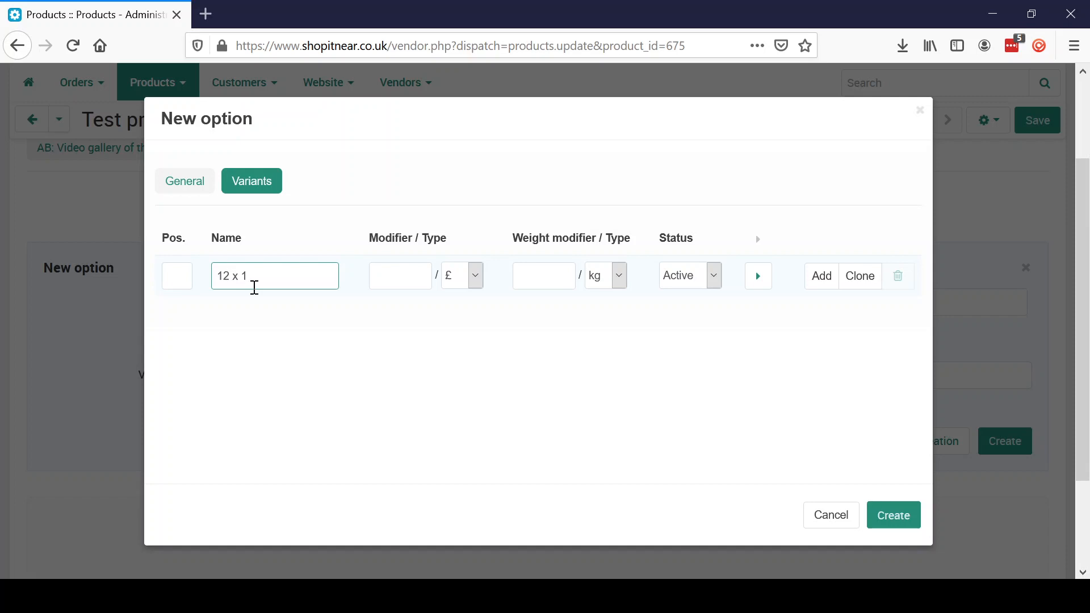
{"action": "type", "text": "5 x 18"}
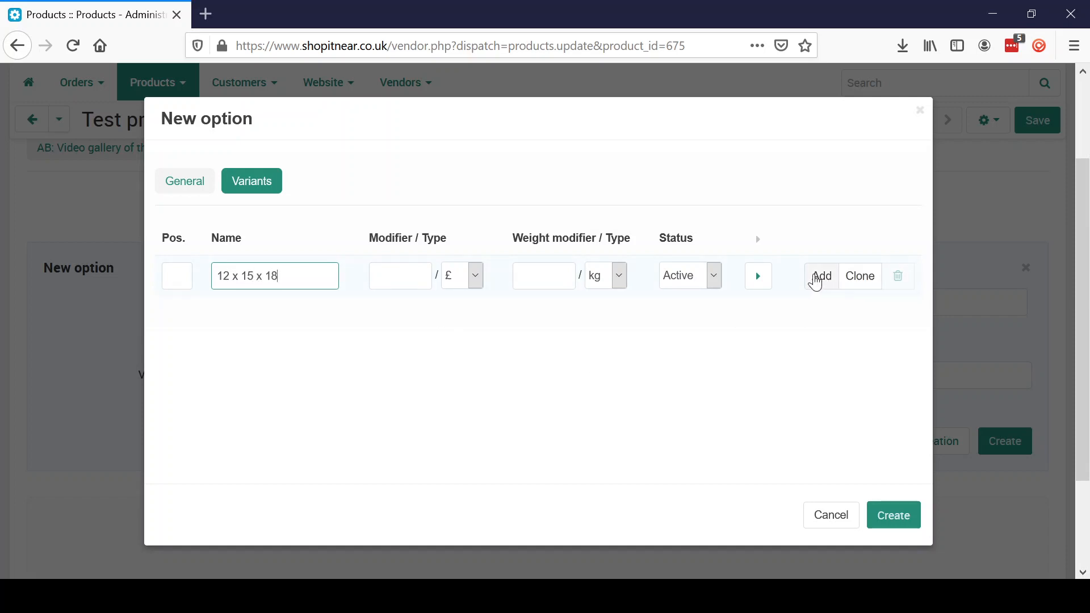
{"action": "left_click", "coordinate": [816, 283]}
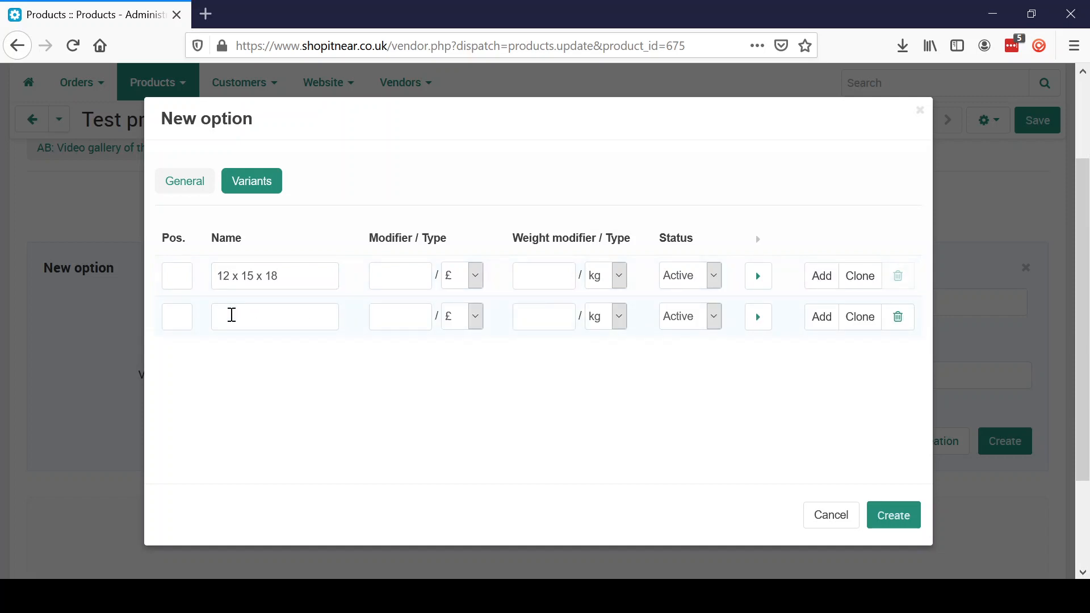
{"action": "left_click", "coordinate": [266, 323]}
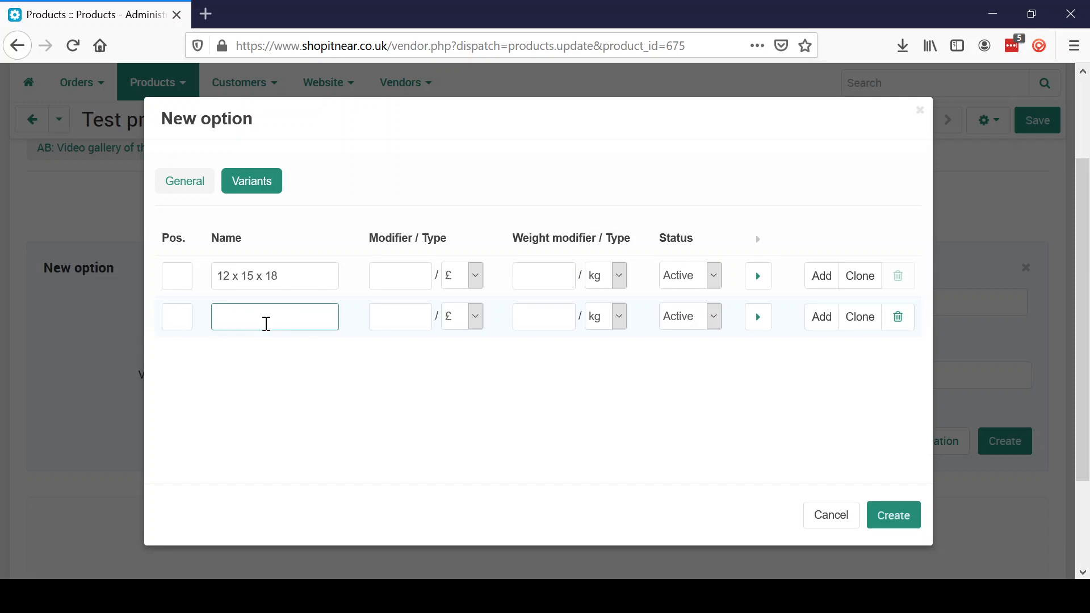
{"action": "type", "text": "20 x 16 x 17"}
{"action": "left_click", "coordinate": [423, 323]}
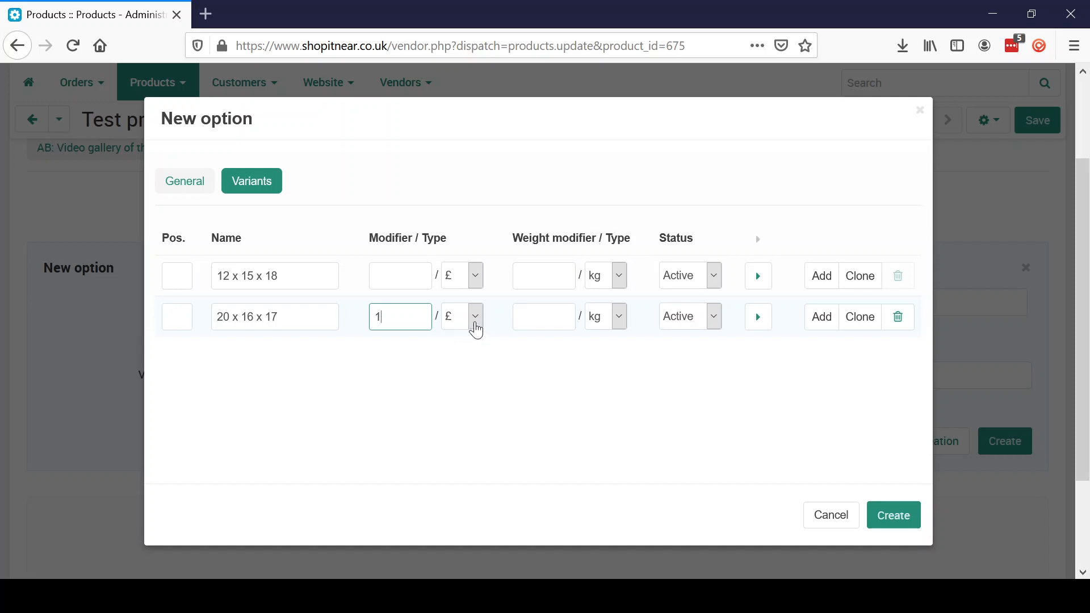
{"action": "left_click", "coordinate": [477, 328]}
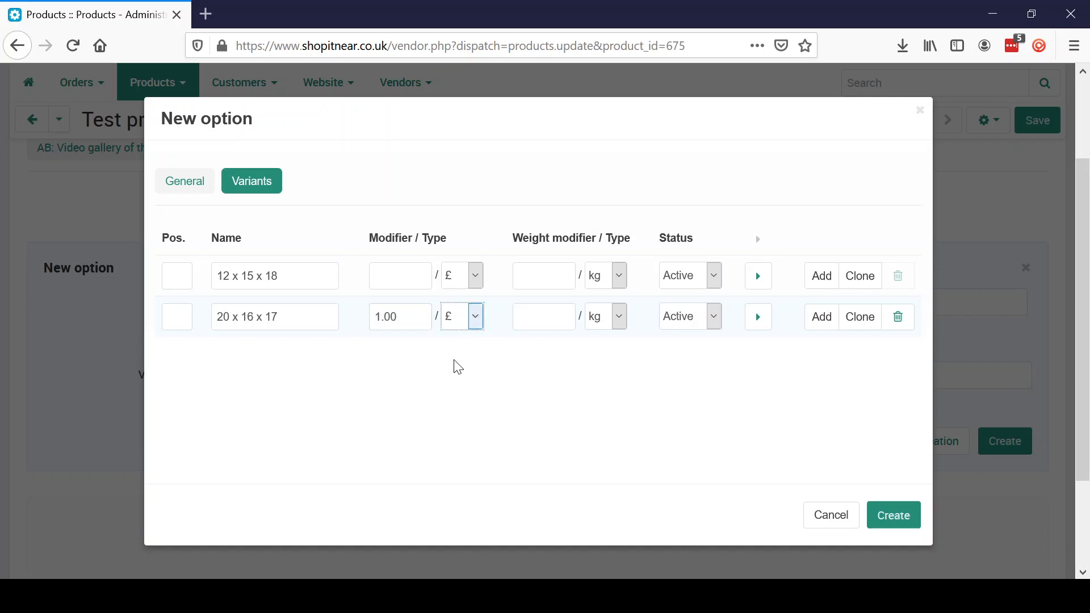
{"action": "left_click", "coordinate": [392, 365]}
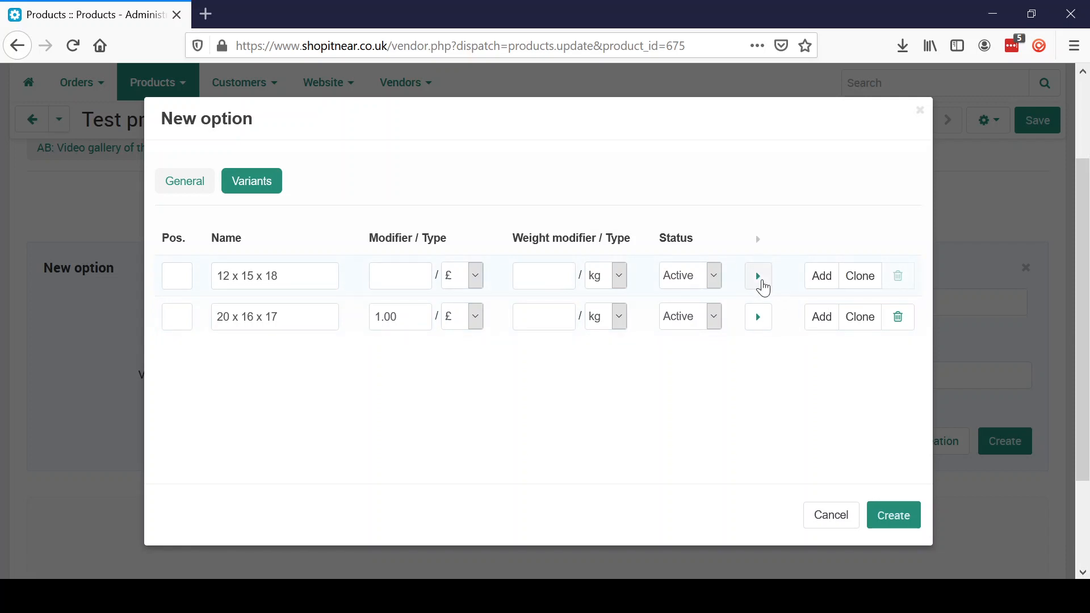
{"action": "left_click", "coordinate": [762, 282]}
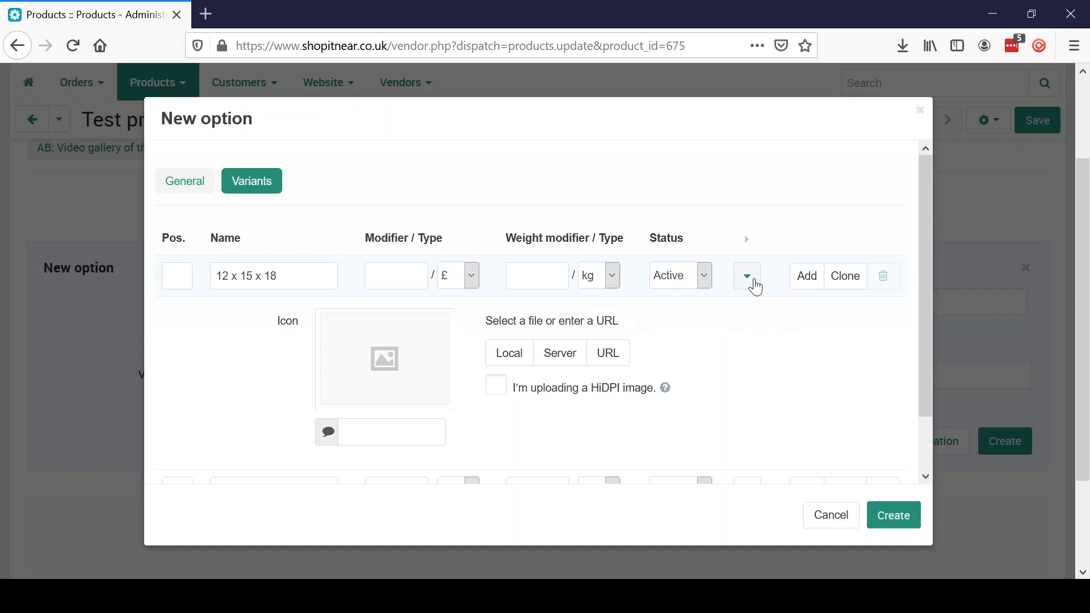
{"action": "left_click", "coordinate": [755, 284]}
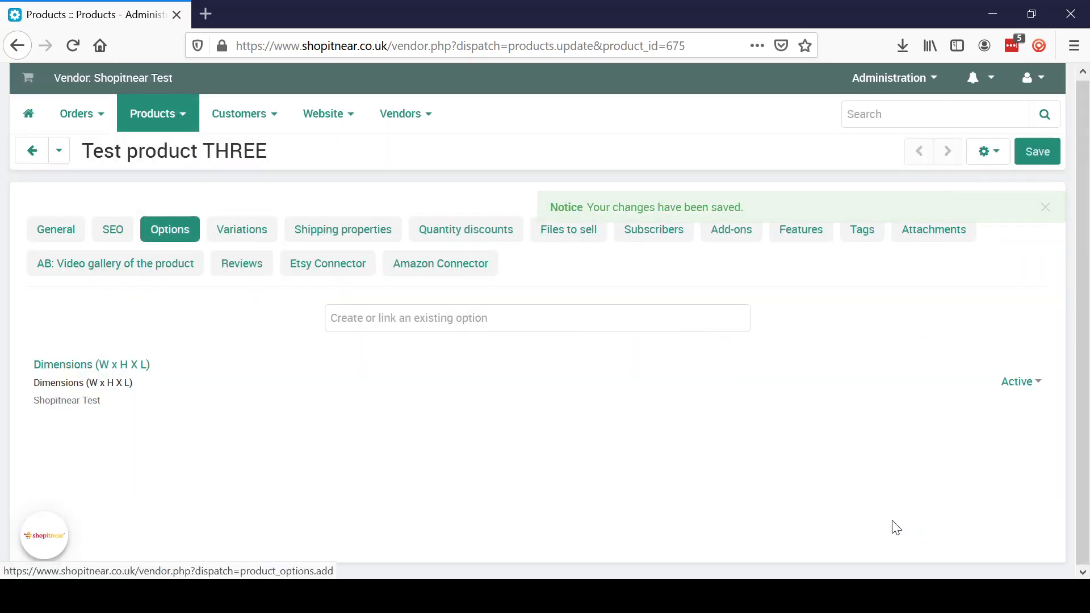
- Preview Test product THREE on the storefront to check the required Dimensions dropdown, then return to the admin tab
{"action": "left_click", "coordinate": [985, 162]}
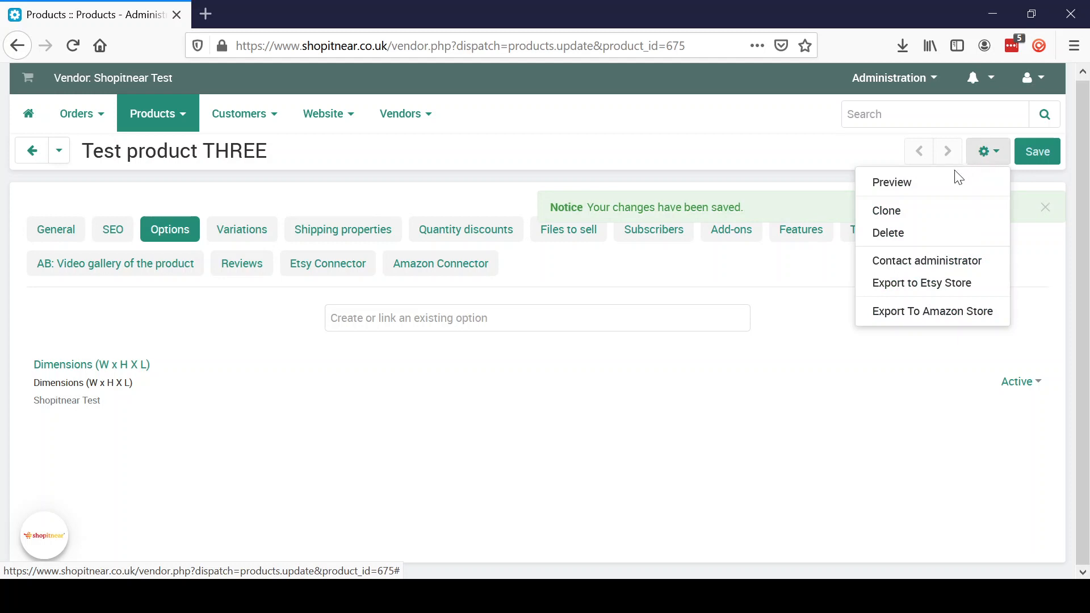
{"action": "left_click", "coordinate": [942, 187]}
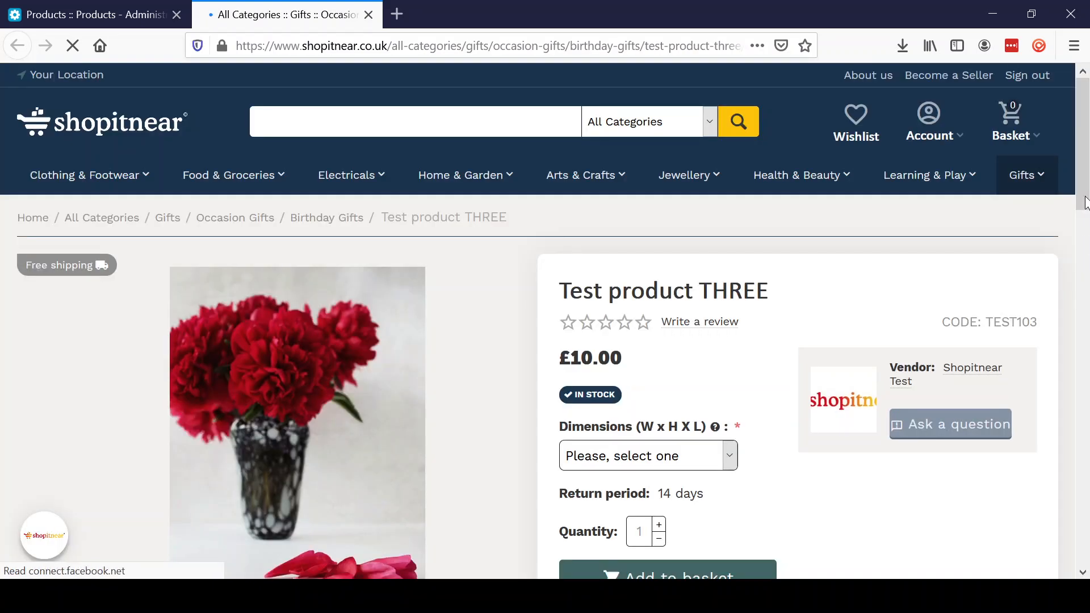
{"action": "scroll", "coordinate": [1085, 220], "scroll_direction": "down", "scroll_amount": 2}
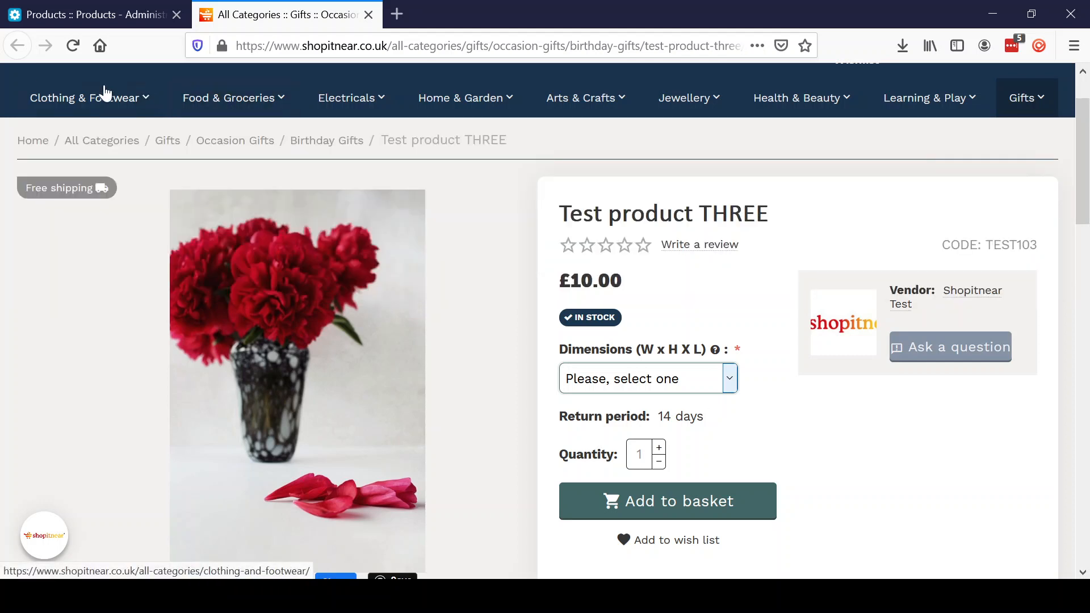
{"action": "left_click", "coordinate": [117, 15]}
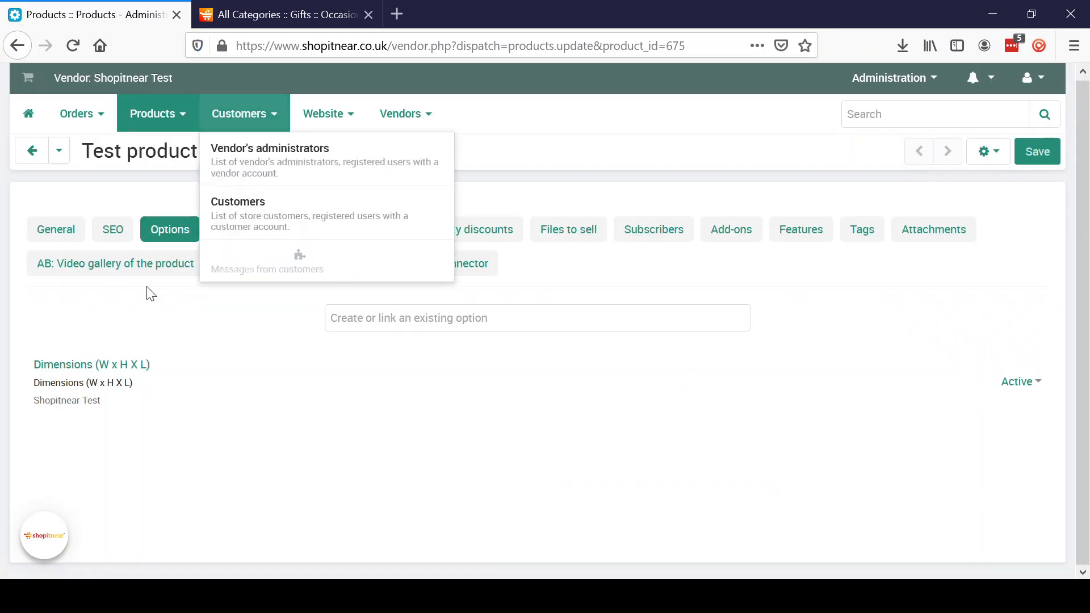
- Change the Dimensions option's type from Select box to Radio group and save it
{"action": "left_click", "coordinate": [64, 369]}
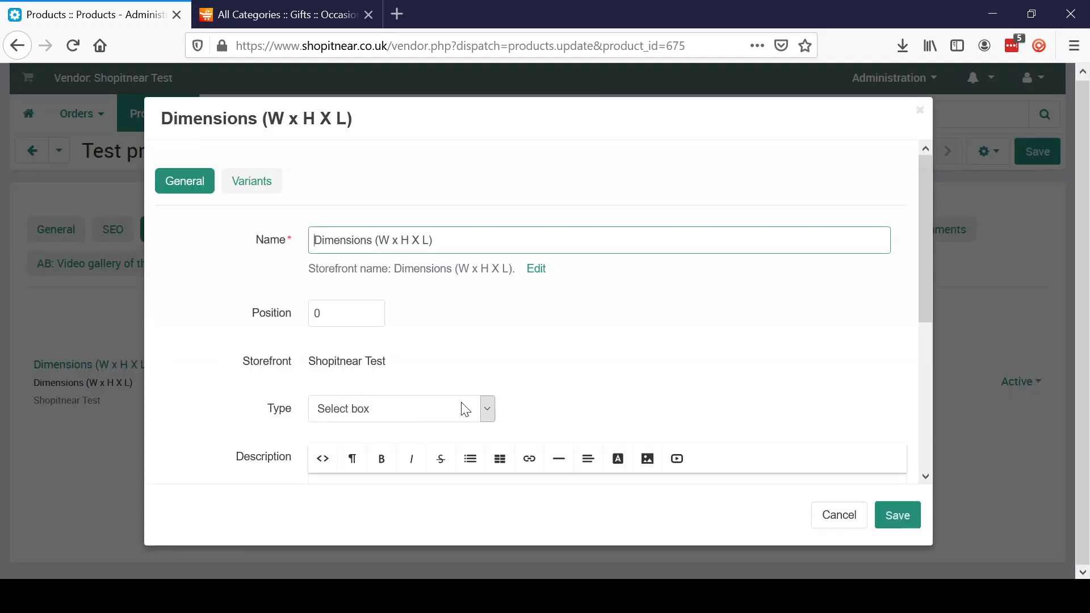
{"action": "left_click", "coordinate": [489, 417]}
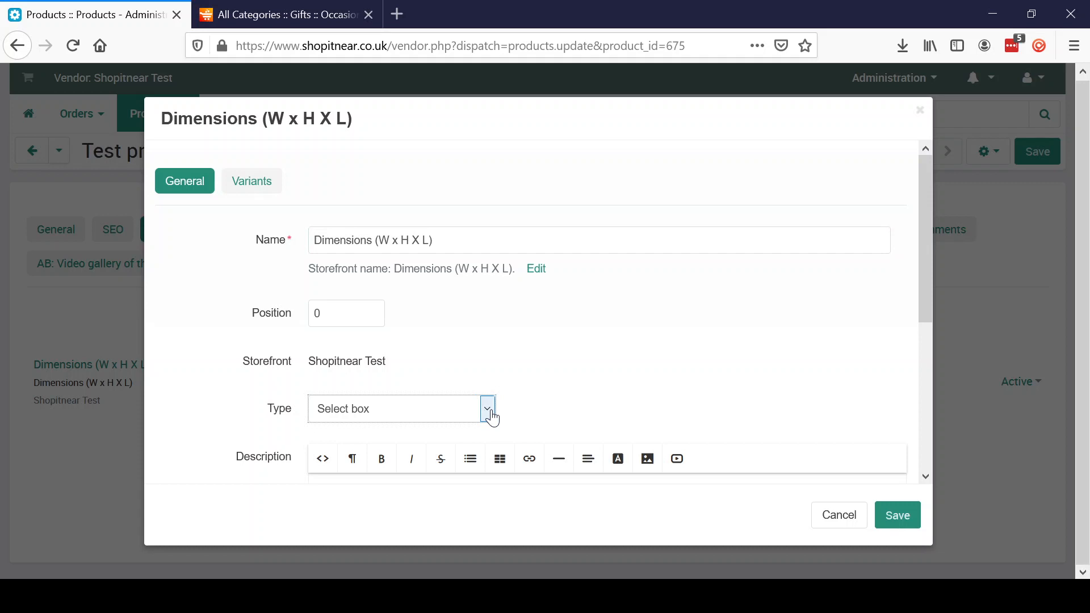
{"action": "key", "text": "Down"}
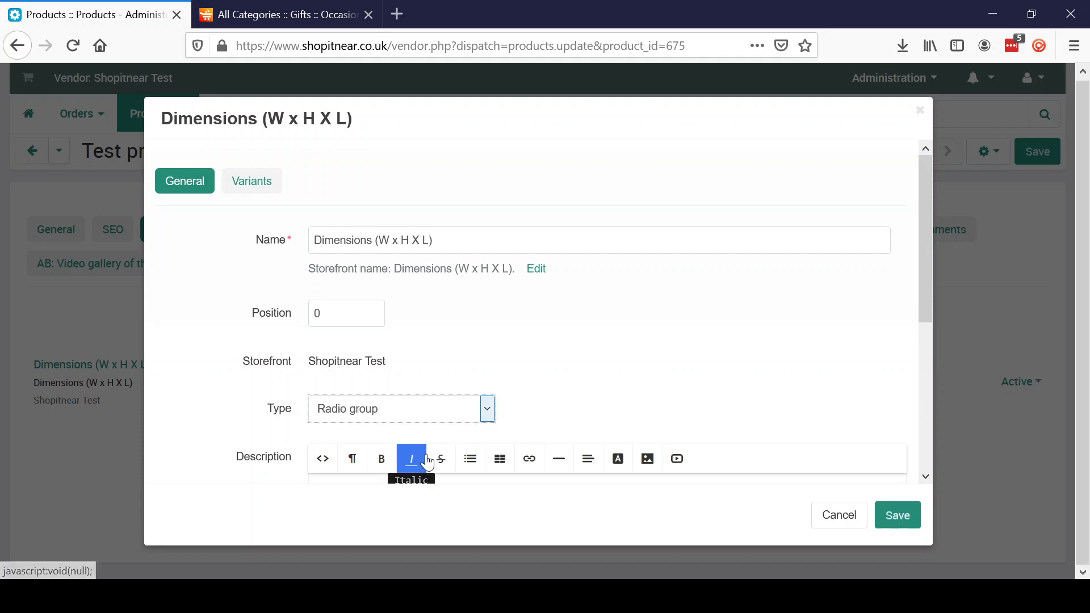
{"action": "left_click", "coordinate": [898, 521]}
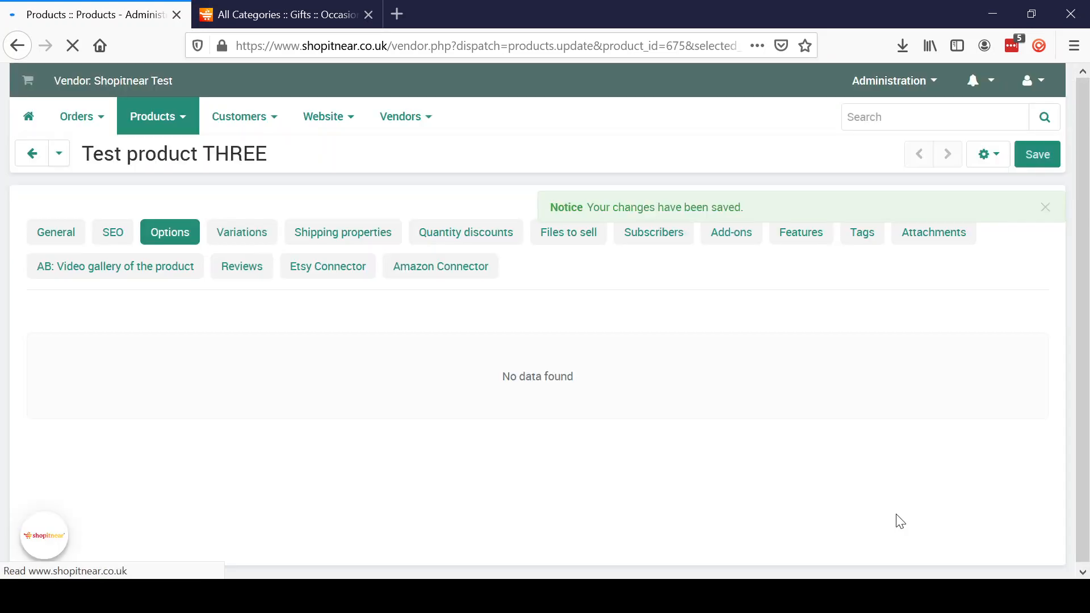
- Reload the storefront product page to confirm Dimensions shows radio choices, then return to the admin page
{"action": "left_click", "coordinate": [276, 11]}
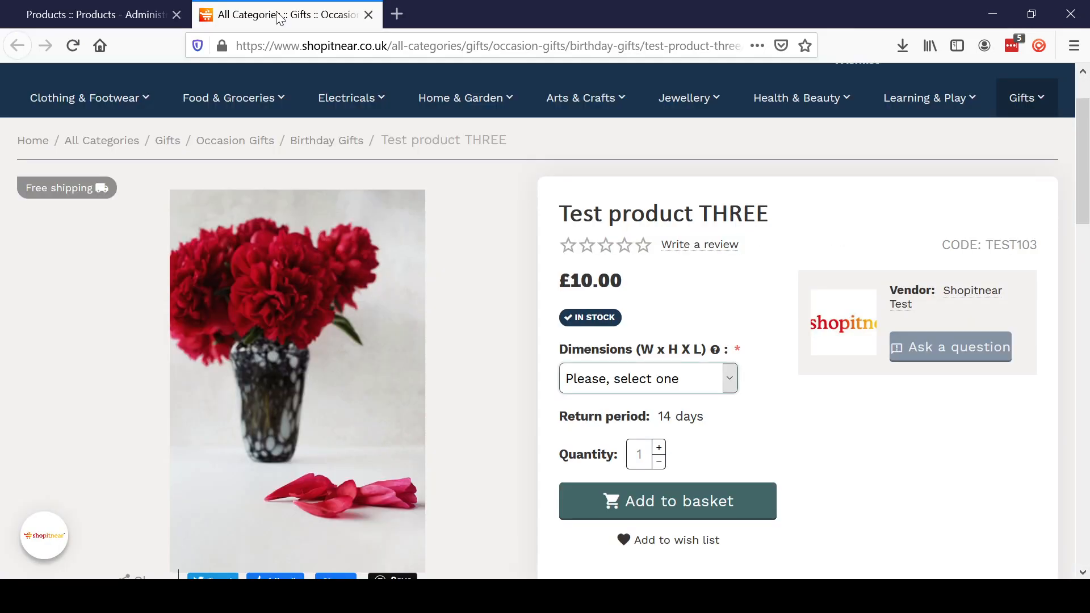
{"action": "left_click", "coordinate": [73, 46]}
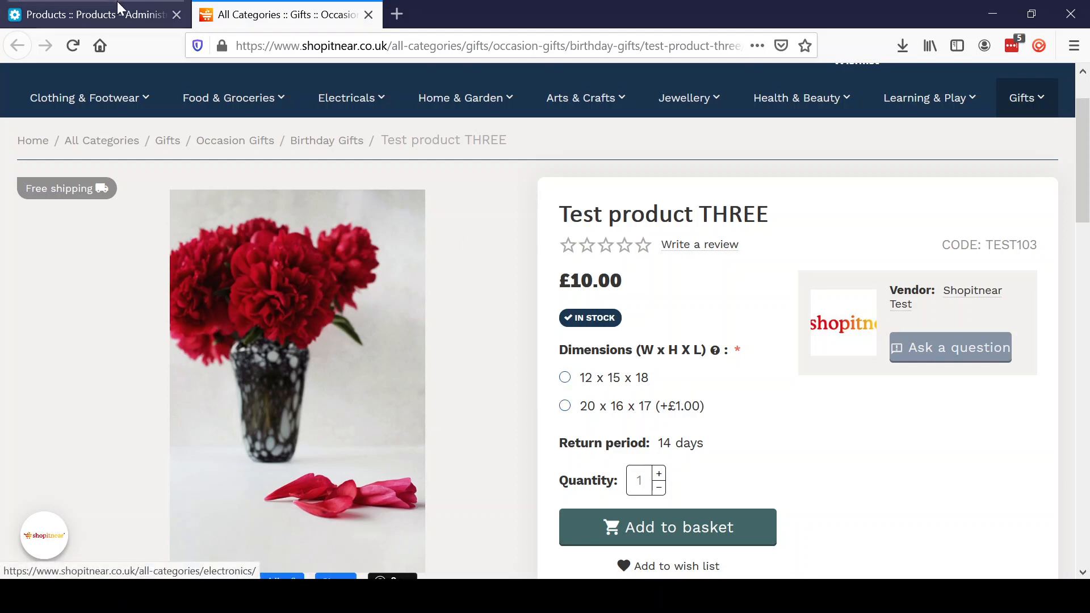
{"action": "left_click", "coordinate": [107, 15]}
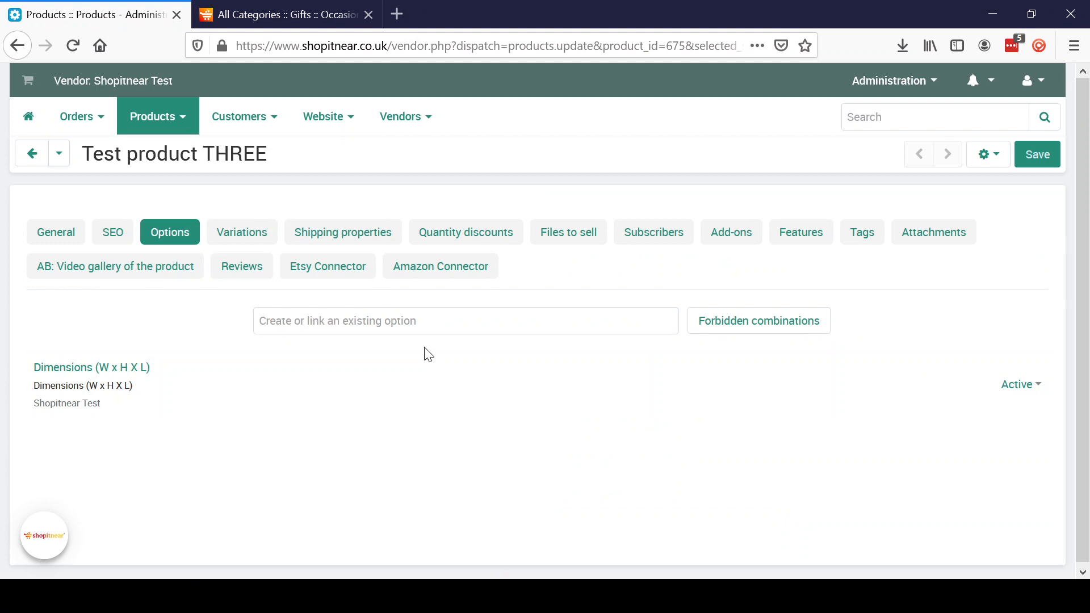
- Delete the Dimensions option from Test product THREE, confirming the removal
{"action": "left_click", "coordinate": [897, 395]}
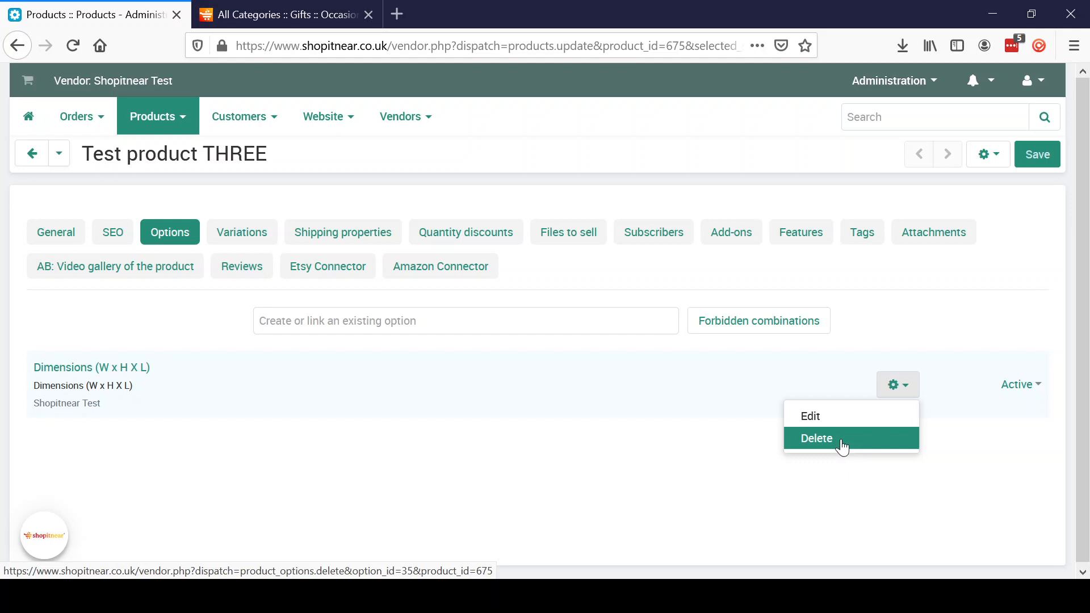
{"action": "left_click", "coordinate": [805, 439]}
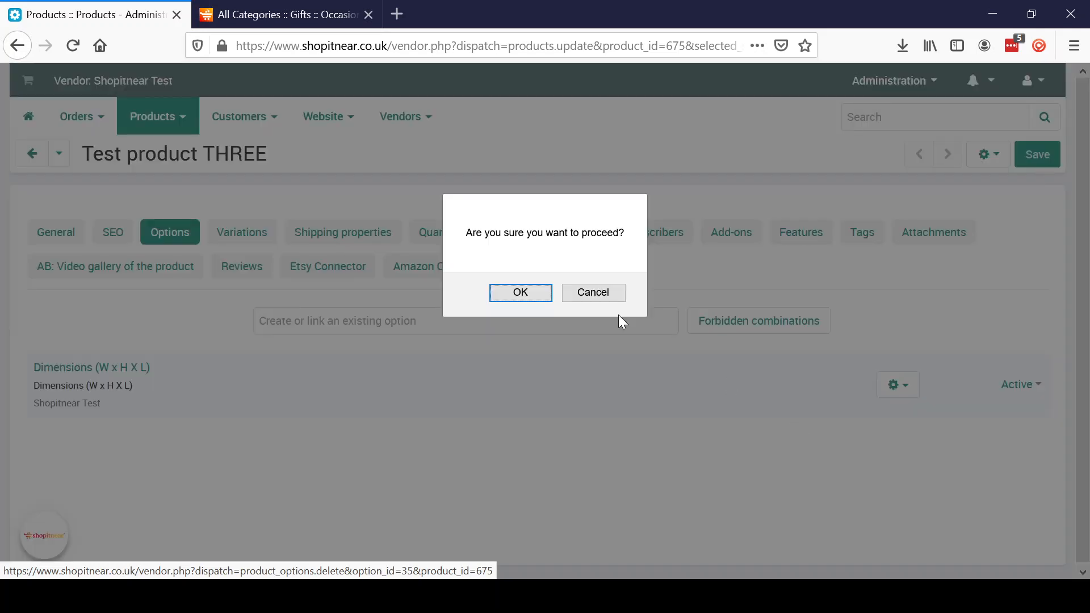
{"action": "left_click", "coordinate": [502, 293]}
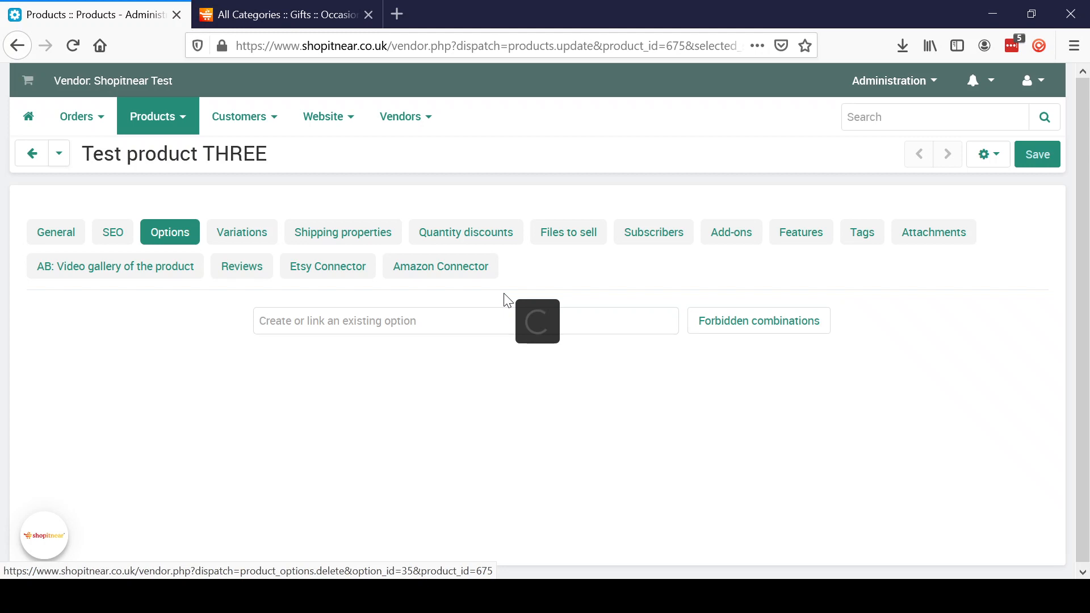
- Add a new option named 'Patterns' and bring up its advanced creation settings
{"action": "left_click", "coordinate": [445, 316]}
{"action": "type", "text": "Pa"}
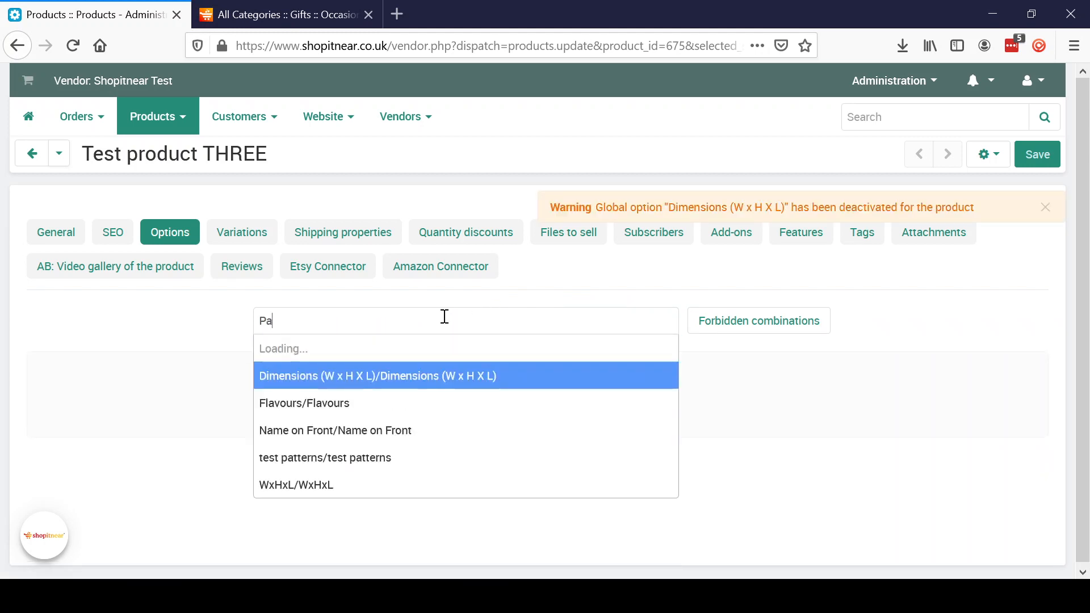
{"action": "type", "text": "tter"}
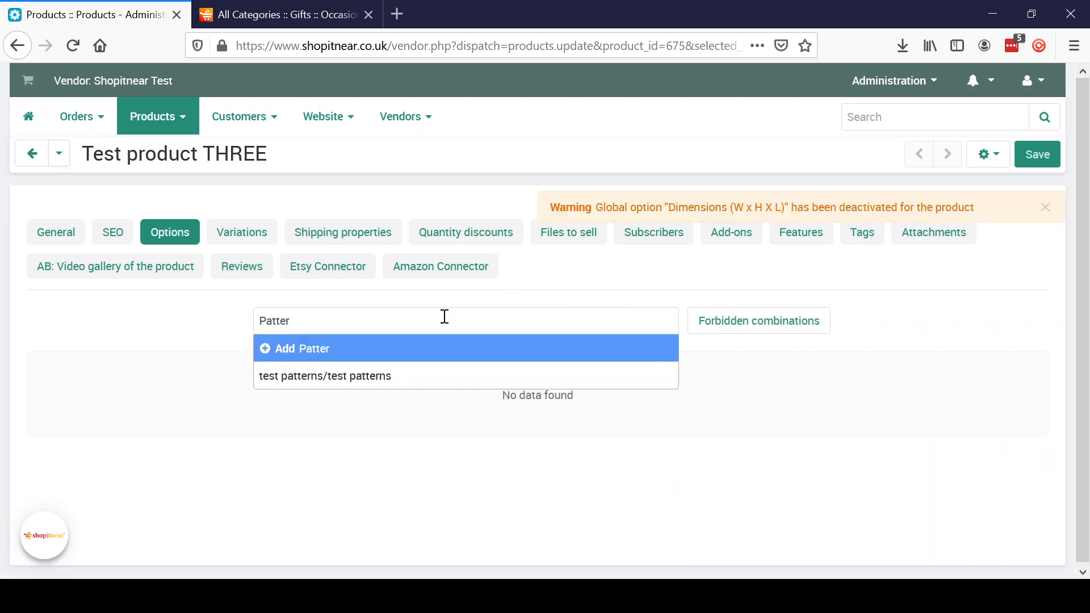
{"action": "type", "text": "ns"}
{"action": "left_click", "coordinate": [312, 352]}
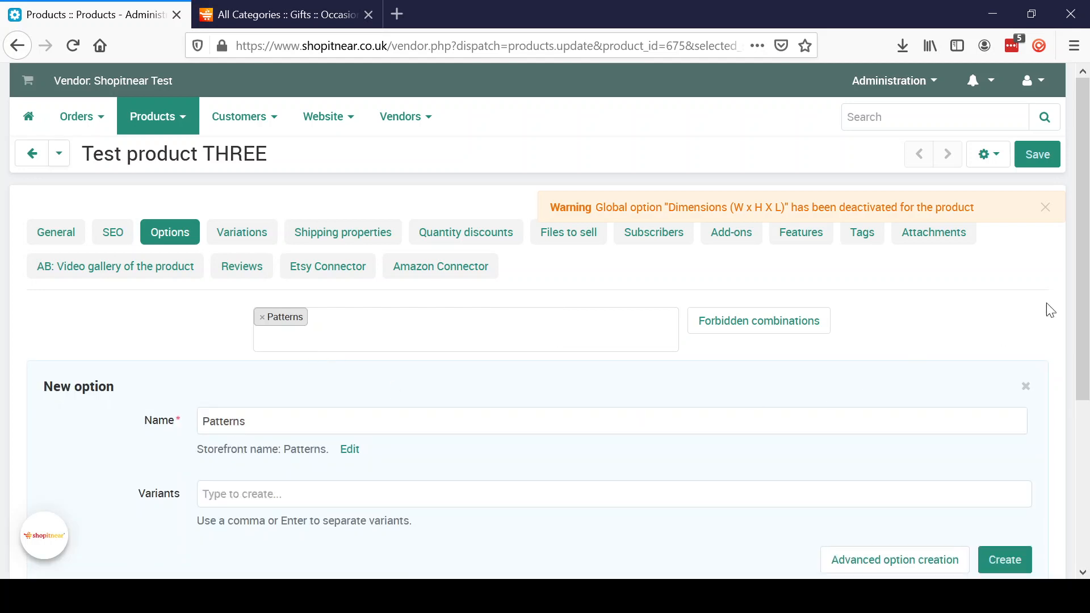
{"action": "scroll", "coordinate": [1047, 302], "scroll_direction": "down", "scroll_amount": 3}
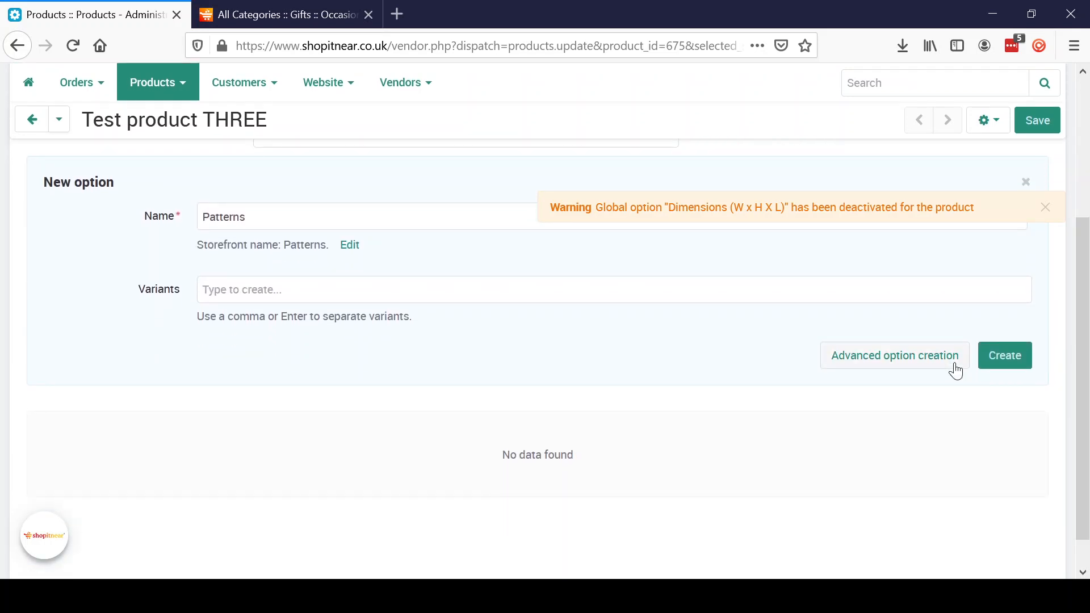
{"action": "left_click", "coordinate": [910, 368]}
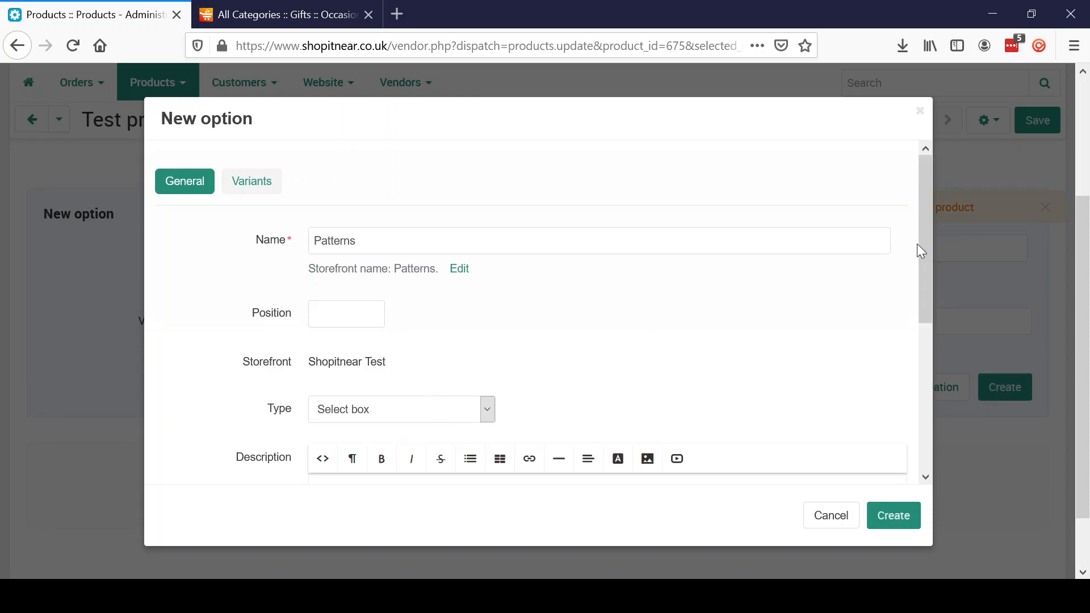
- Mark the Patterns option Required and give it the comment 'Choose your required pattern'
{"action": "left_click_drag", "start_coordinate": [927, 244], "coordinate": [929, 383]}
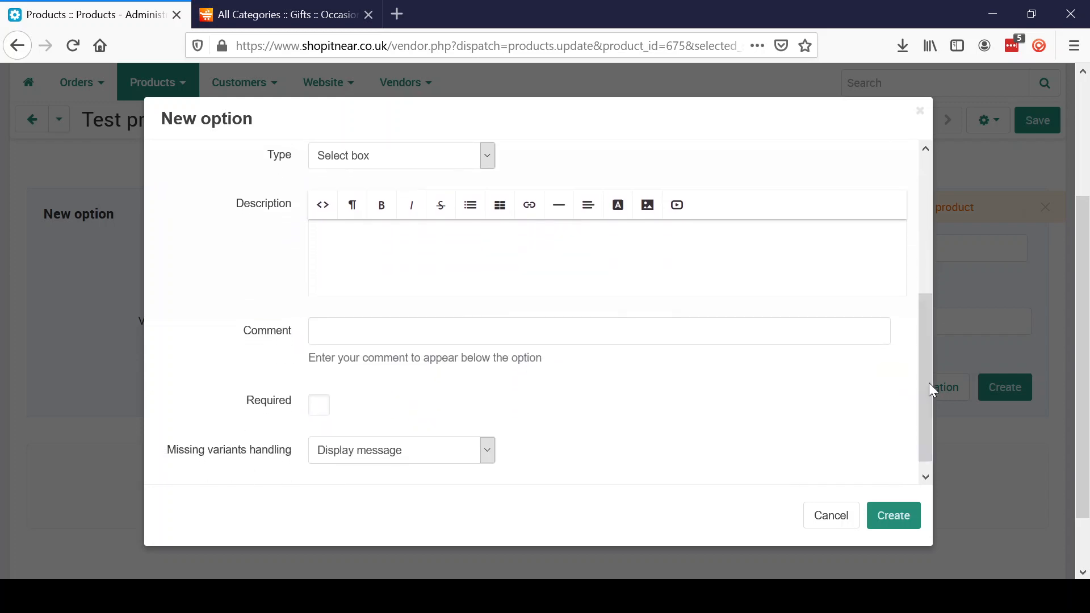
{"action": "left_click", "coordinate": [318, 410]}
{"action": "mouse_move", "coordinate": [926, 407]}
{"action": "left_mouse_down"}
{"action": "mouse_move", "coordinate": [922, 250]}
{"action": "mouse_move", "coordinate": [911, 393]}
{"action": "left_mouse_up"}
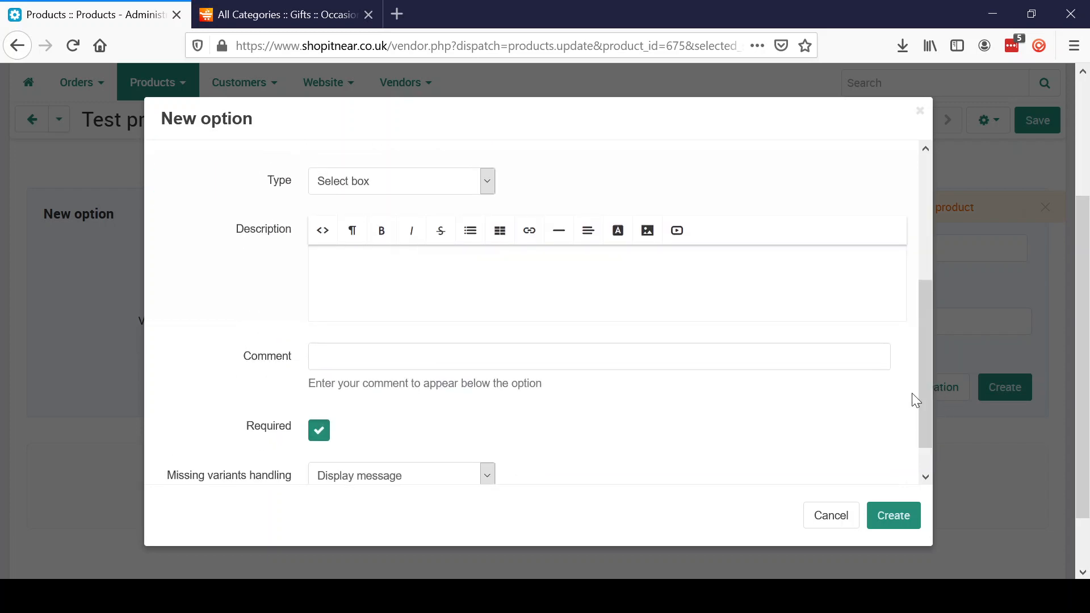
{"action": "left_click", "coordinate": [449, 362]}
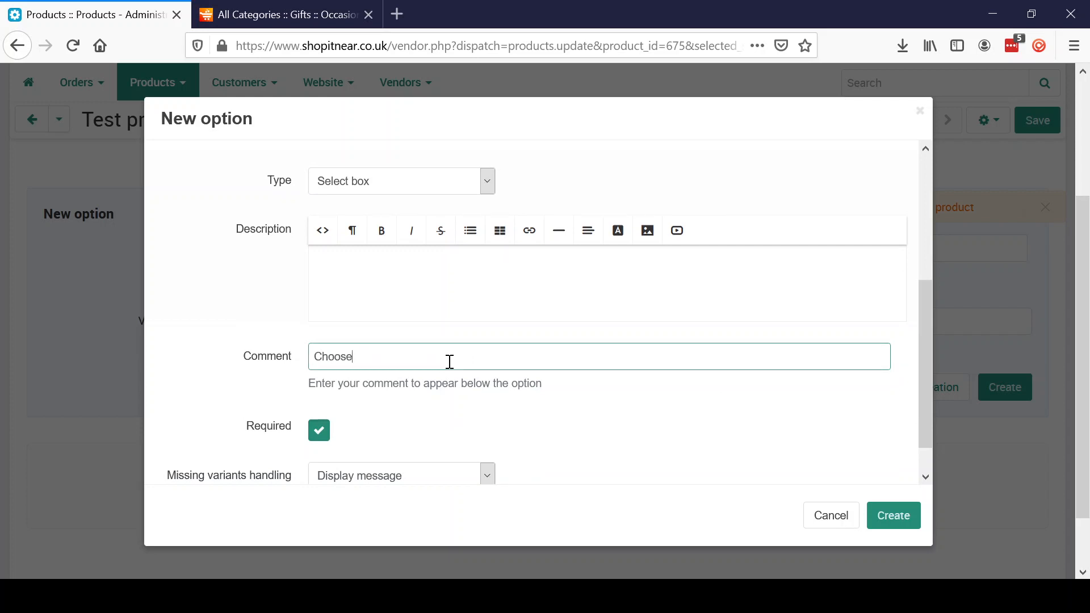
{"action": "type", "text": "Choose your required pattern"}
{"action": "left_click_drag", "start_coordinate": [928, 370], "coordinate": [931, 162]}
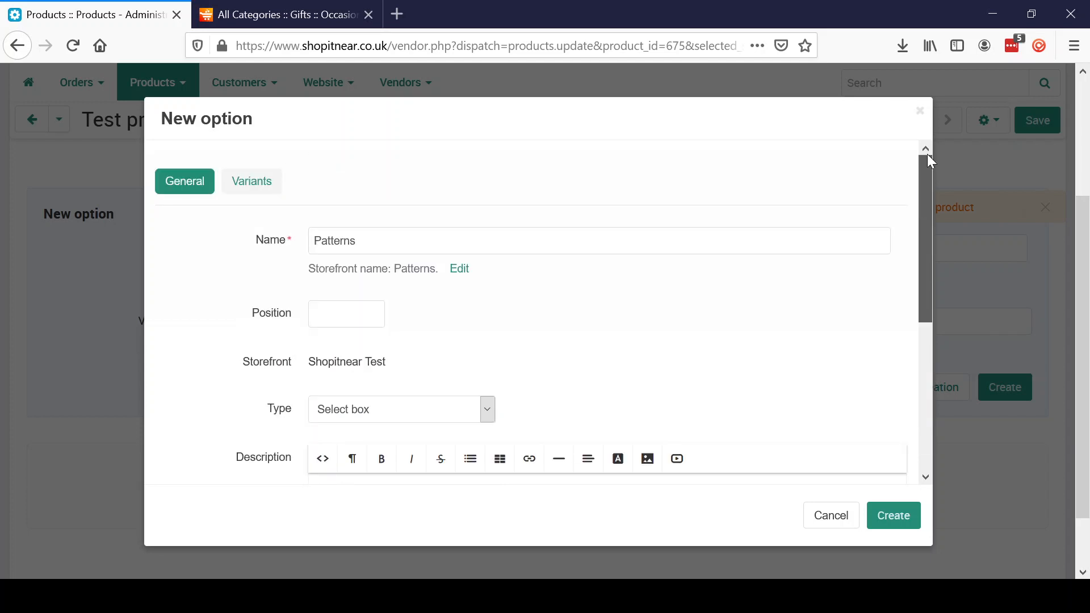
{"action": "left_click", "coordinate": [231, 182]}
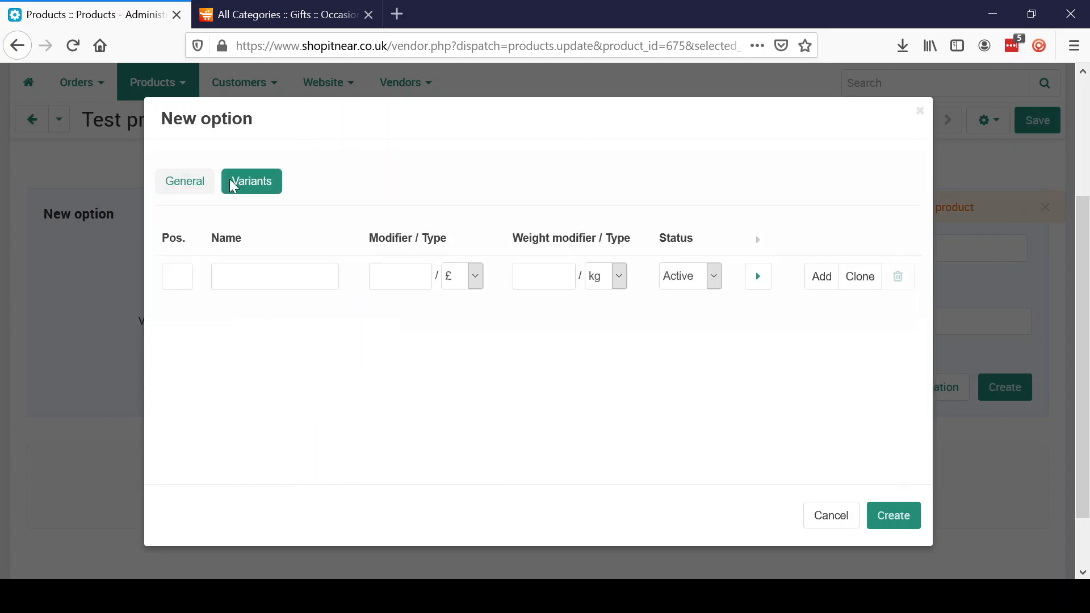
- Enter the Patterns variants Dinosaurs, Hearts and Stars, fixing the capitalisation of Hearts
{"action": "left_click", "coordinate": [278, 282]}
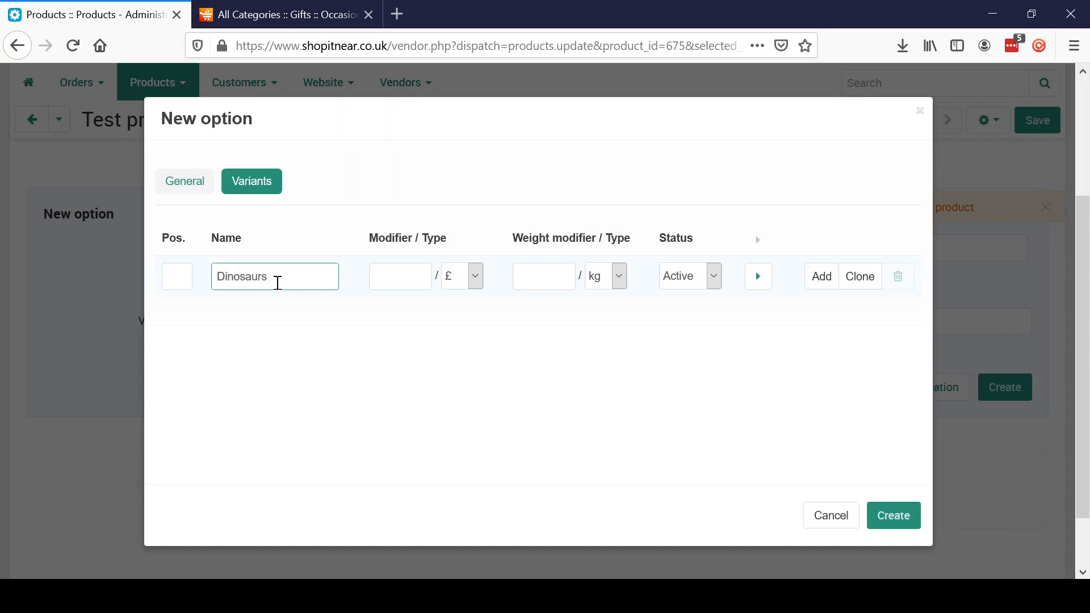
{"action": "left_click", "coordinate": [816, 281]}
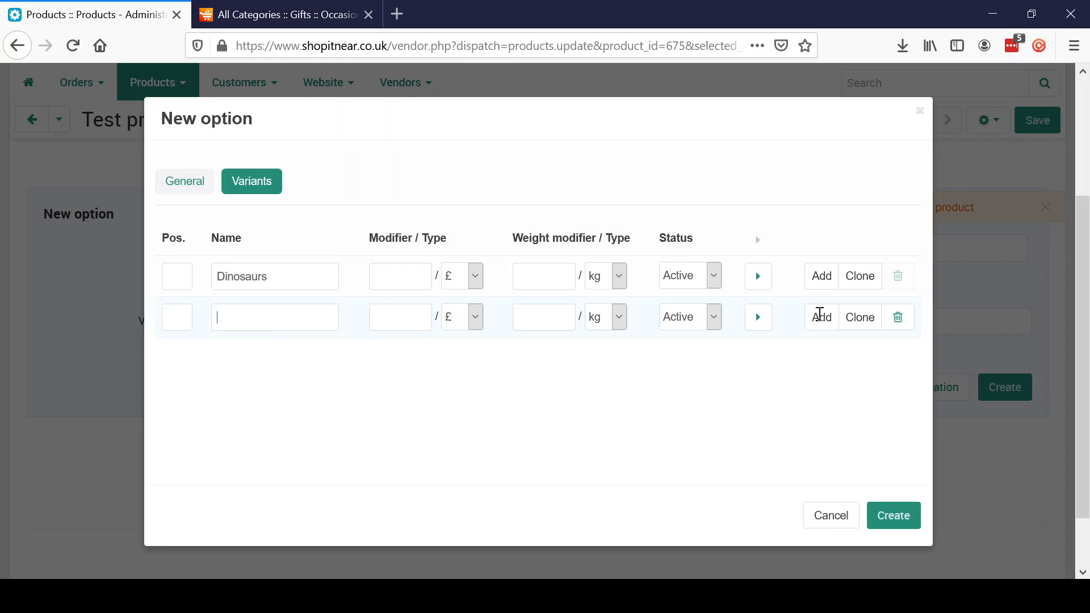
{"action": "type", "text": "HEarts"}
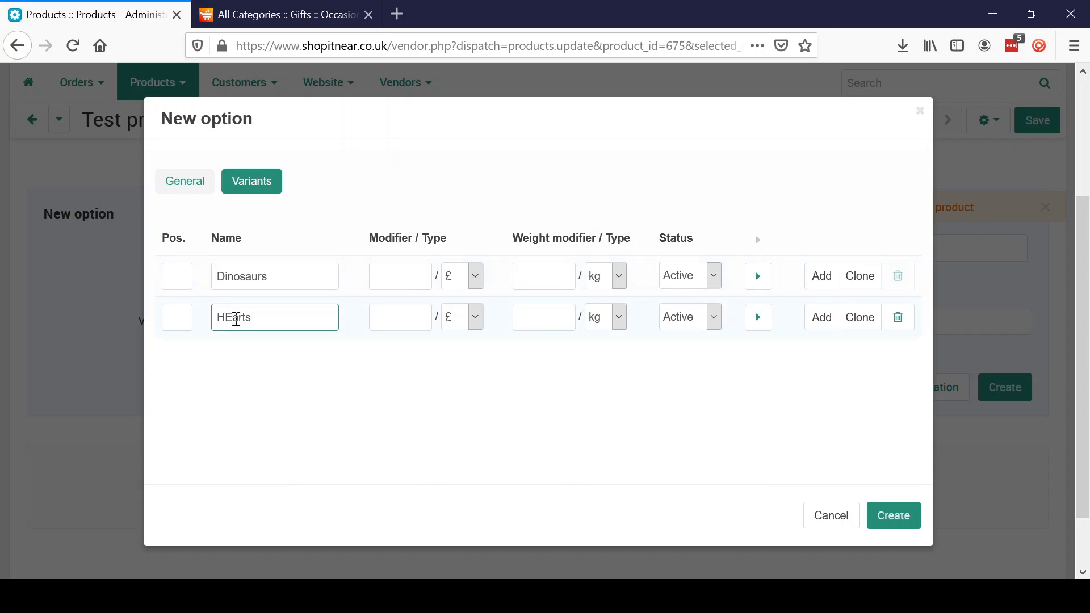
{"action": "left_click", "coordinate": [236, 320]}
{"action": "key", "text": "BackSpace"}
{"action": "type", "text": "e"}
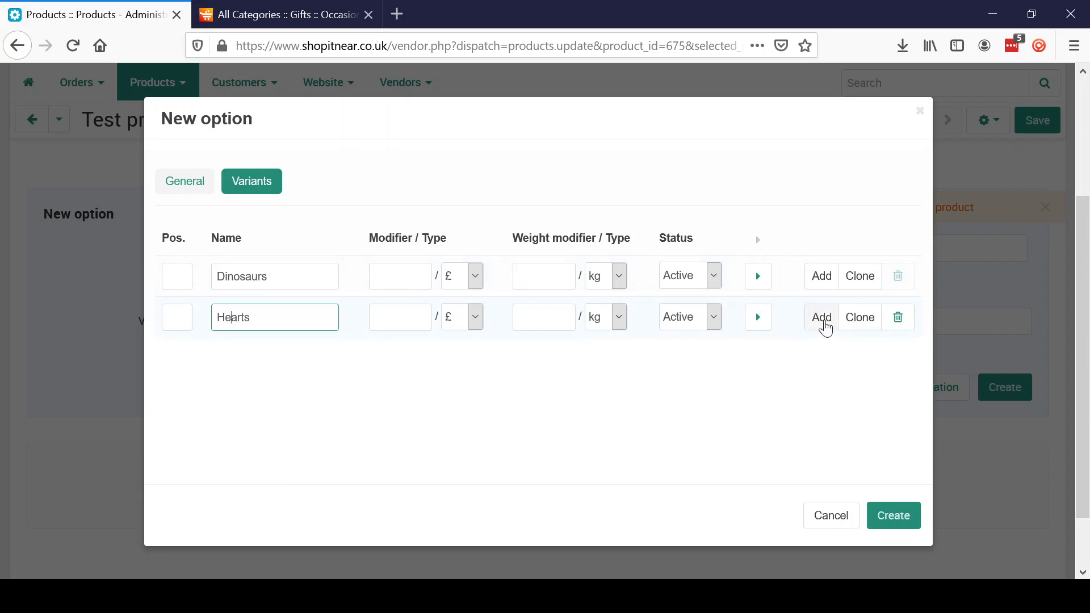
{"action": "left_click", "coordinate": [824, 319]}
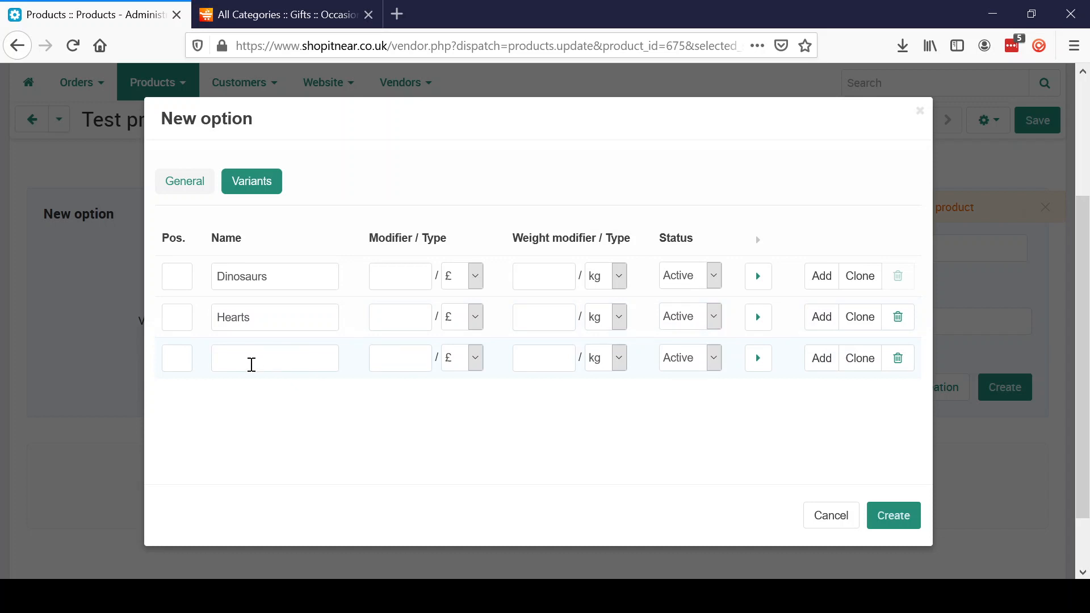
{"action": "left_click", "coordinate": [241, 360]}
{"action": "type", "text": "S"}
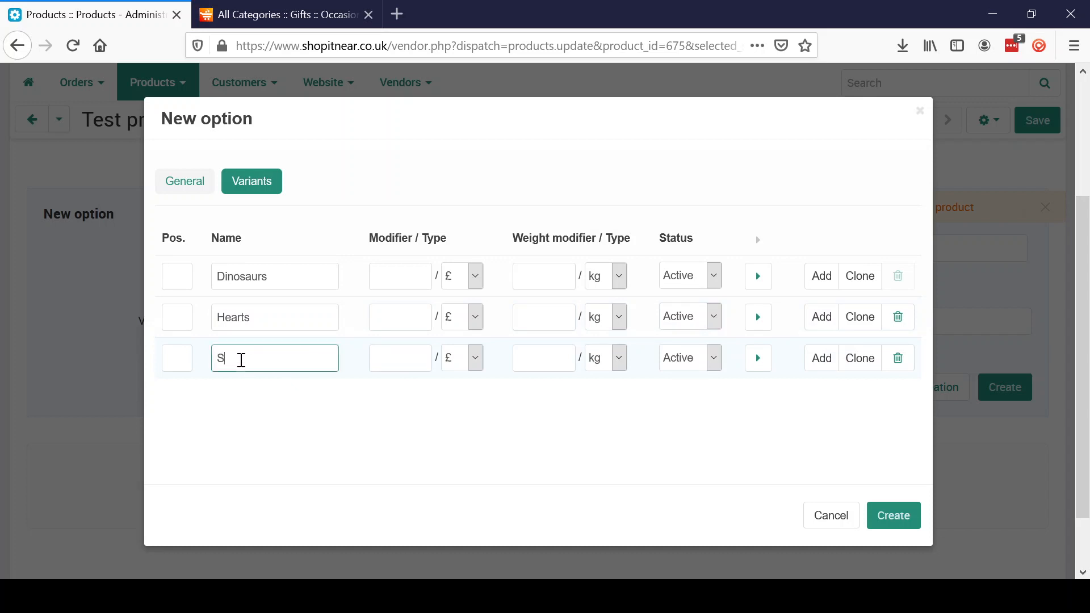
{"action": "type", "text": "tars"}
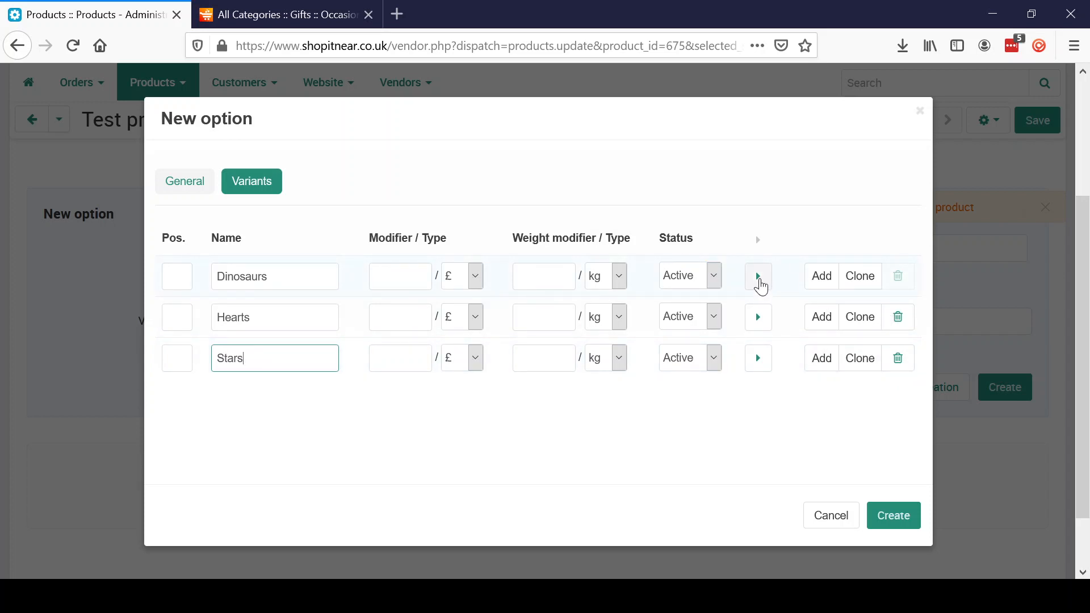
- Expand each variant's extra settings, then create the Patterns option with its three variants
{"action": "left_click", "coordinate": [759, 278]}
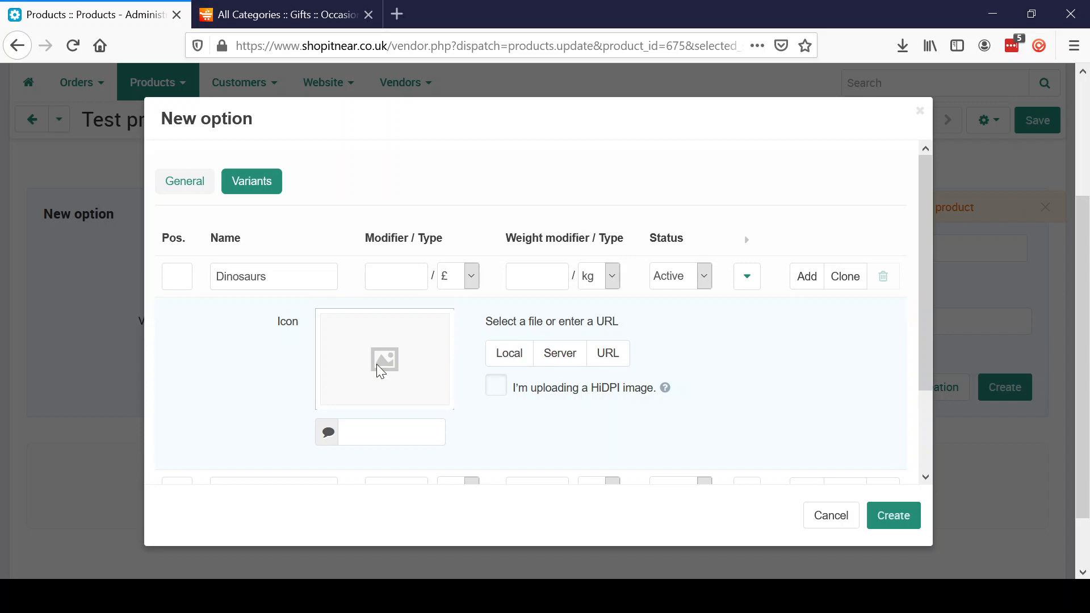
{"action": "left_click_drag", "start_coordinate": [925, 325], "coordinate": [929, 404]}
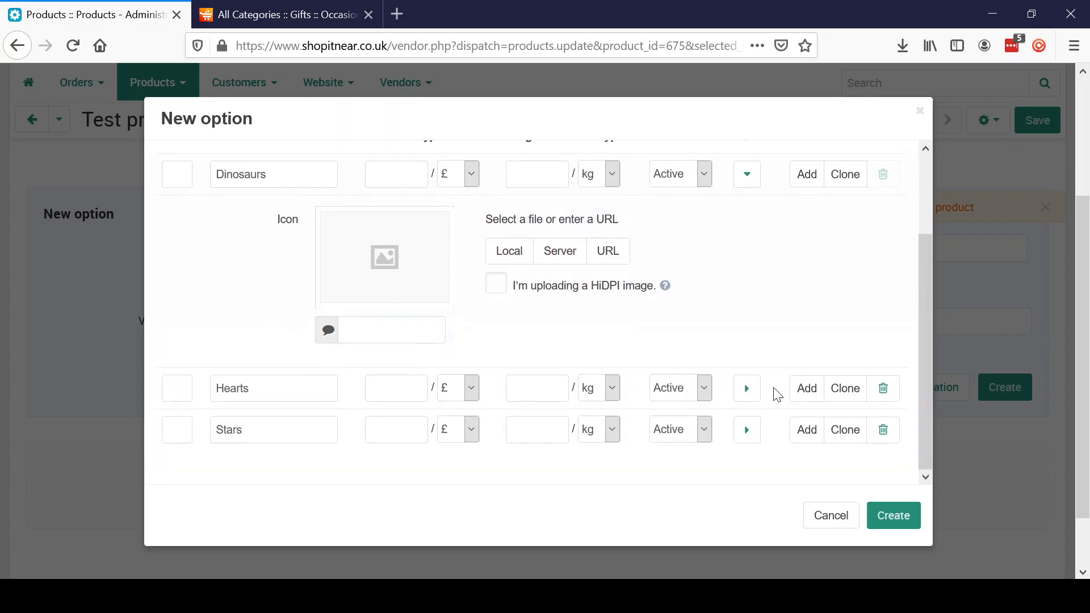
{"action": "left_click", "coordinate": [746, 392]}
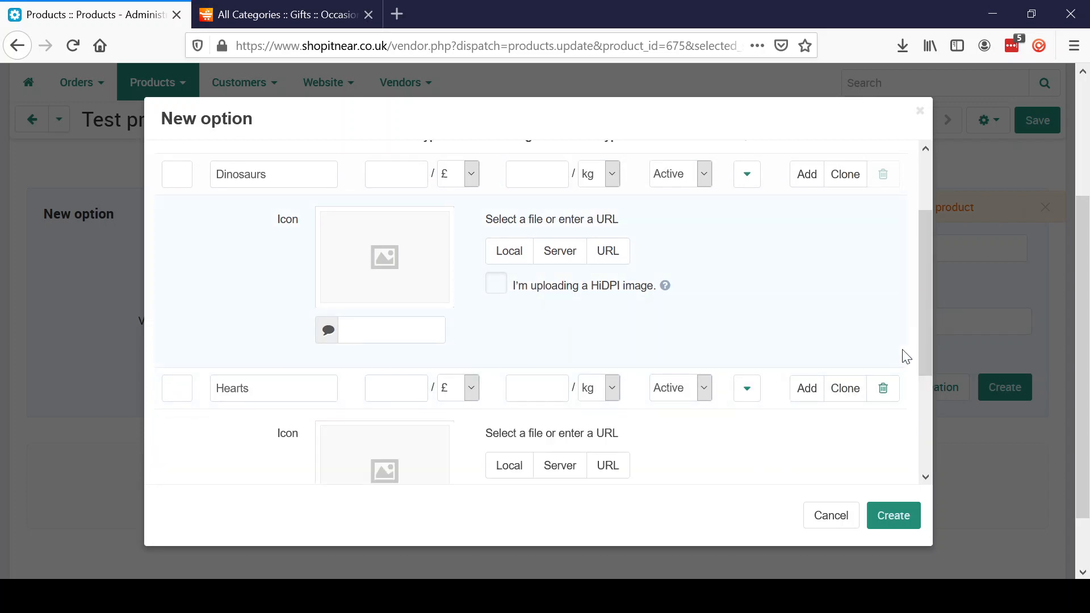
{"action": "left_click_drag", "start_coordinate": [928, 363], "coordinate": [931, 499]}
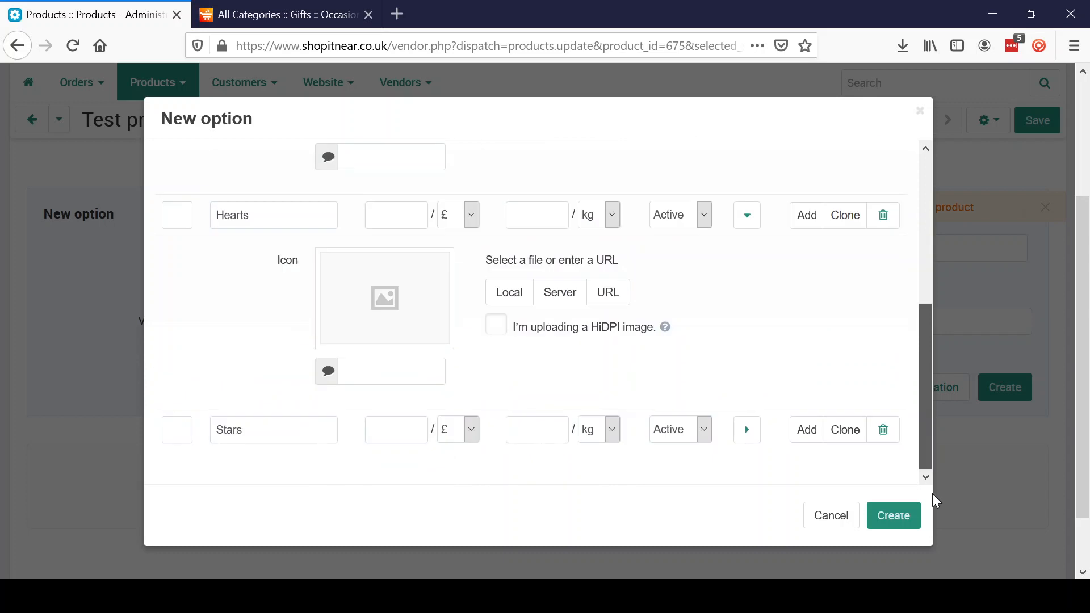
{"action": "left_click", "coordinate": [745, 437]}
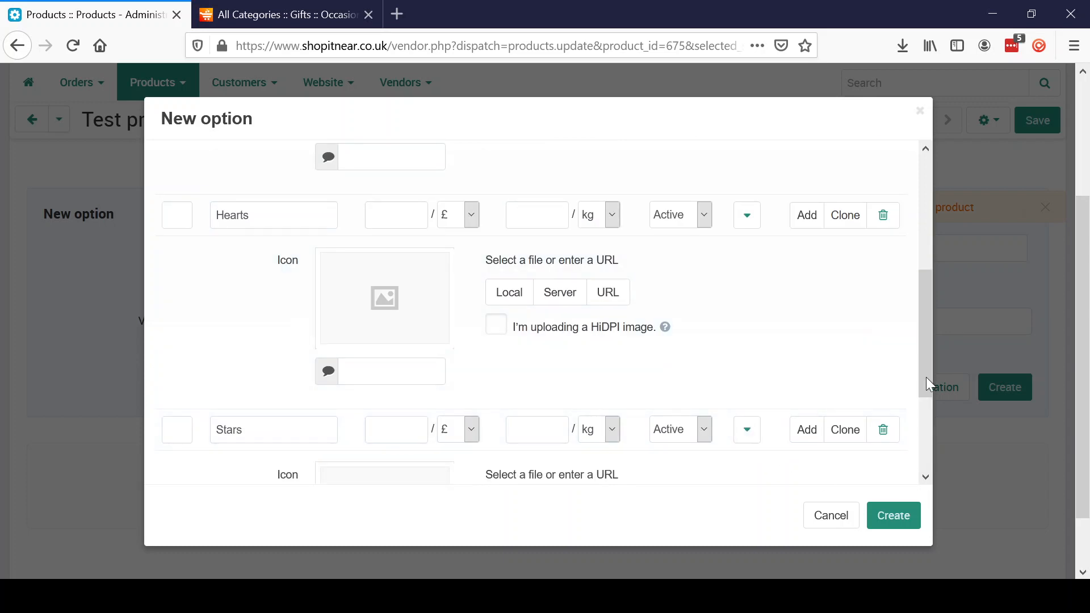
{"action": "left_click_drag", "start_coordinate": [927, 386], "coordinate": [925, 479]}
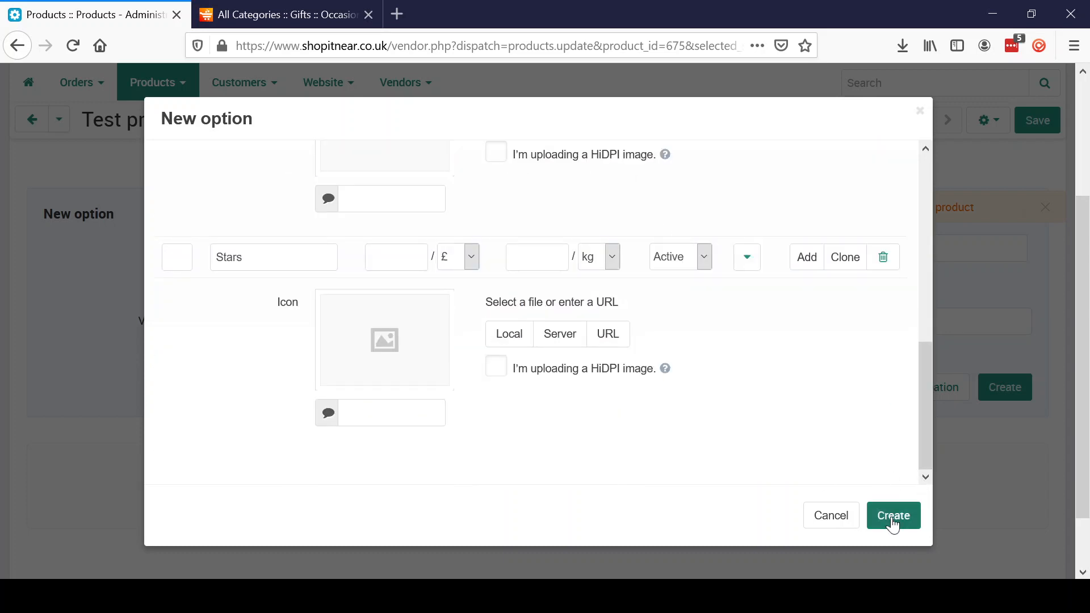
{"action": "left_click", "coordinate": [894, 516]}
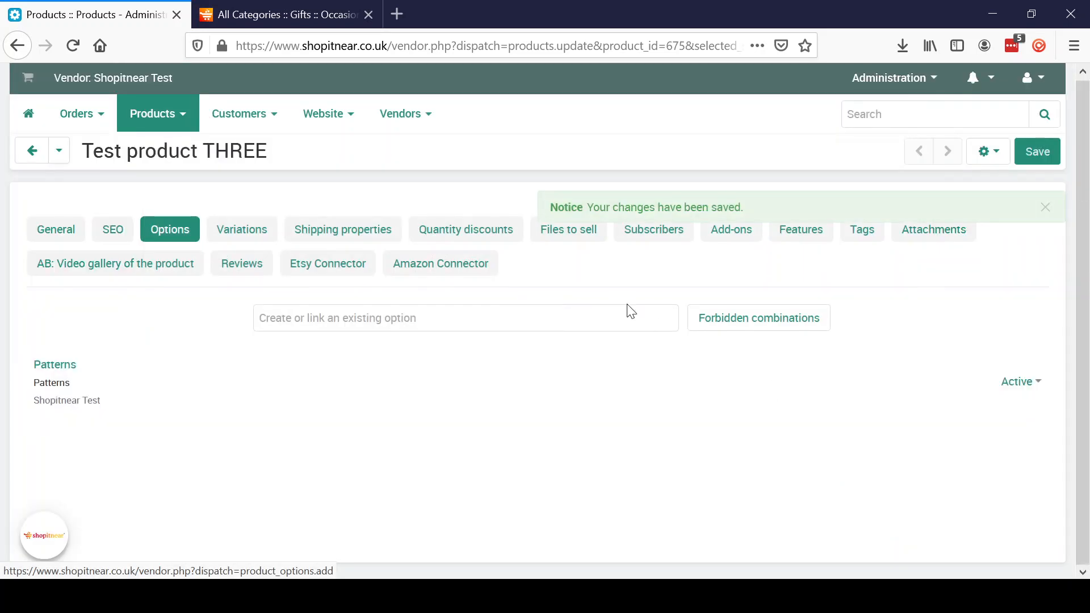
- Reload Test product THREE on the storefront to see the required Patterns dropdown, then return to the vendor page
{"action": "left_click", "coordinate": [310, 15]}
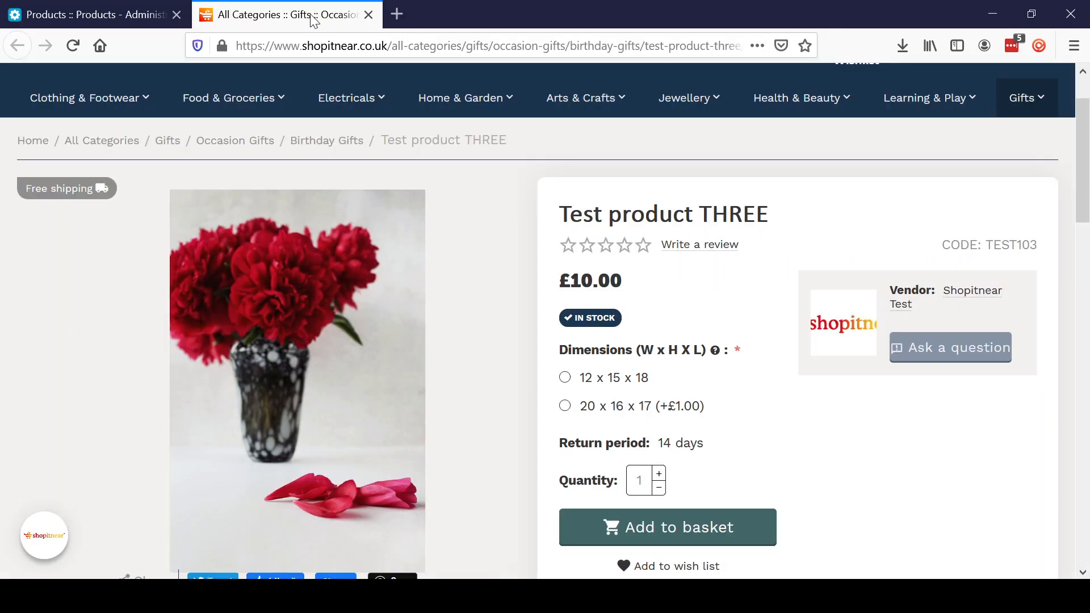
{"action": "left_click", "coordinate": [73, 43]}
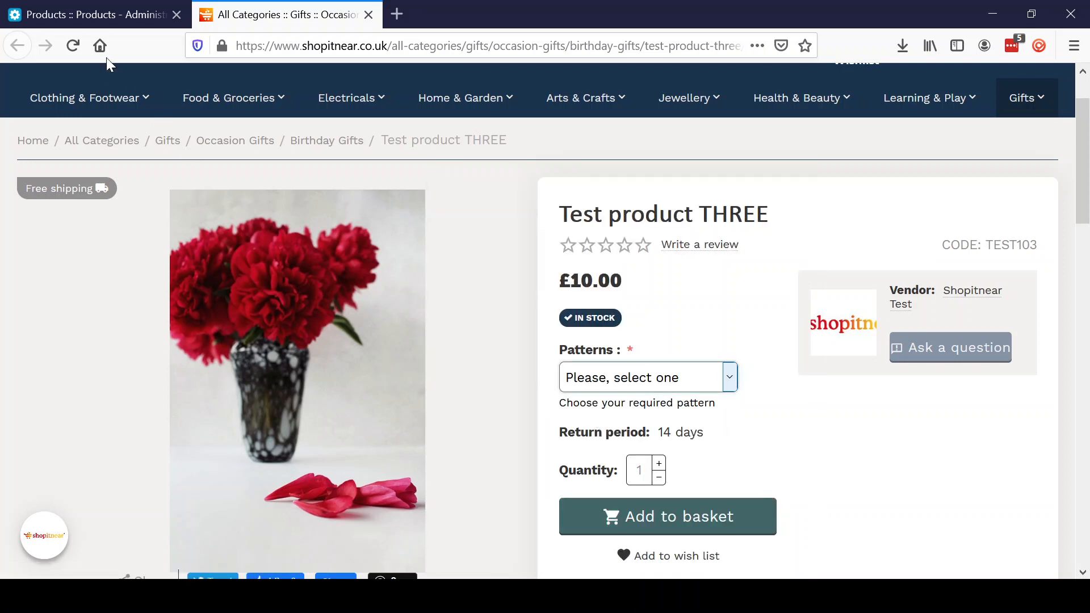
{"action": "left_click", "coordinate": [105, 12]}
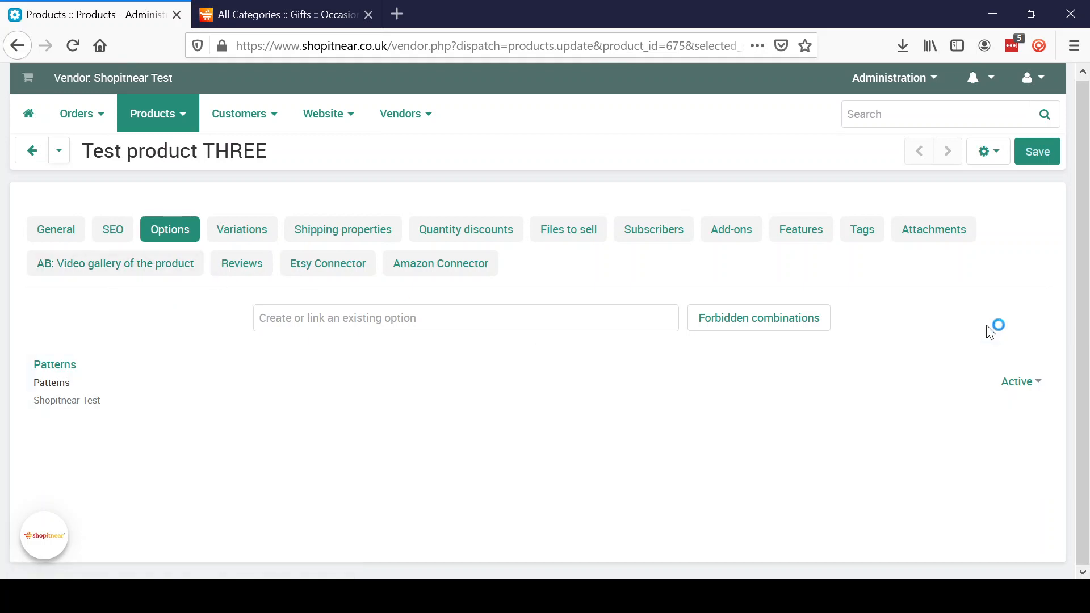
- Delete the Patterns option from Test product THREE
{"action": "left_click", "coordinate": [907, 393]}
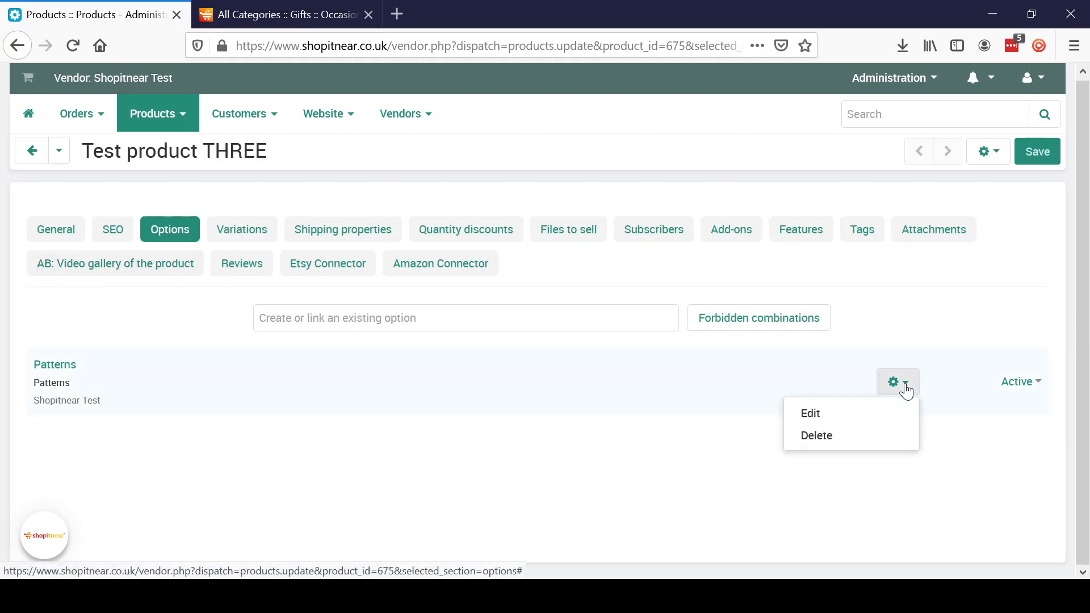
{"action": "left_click", "coordinate": [844, 447]}
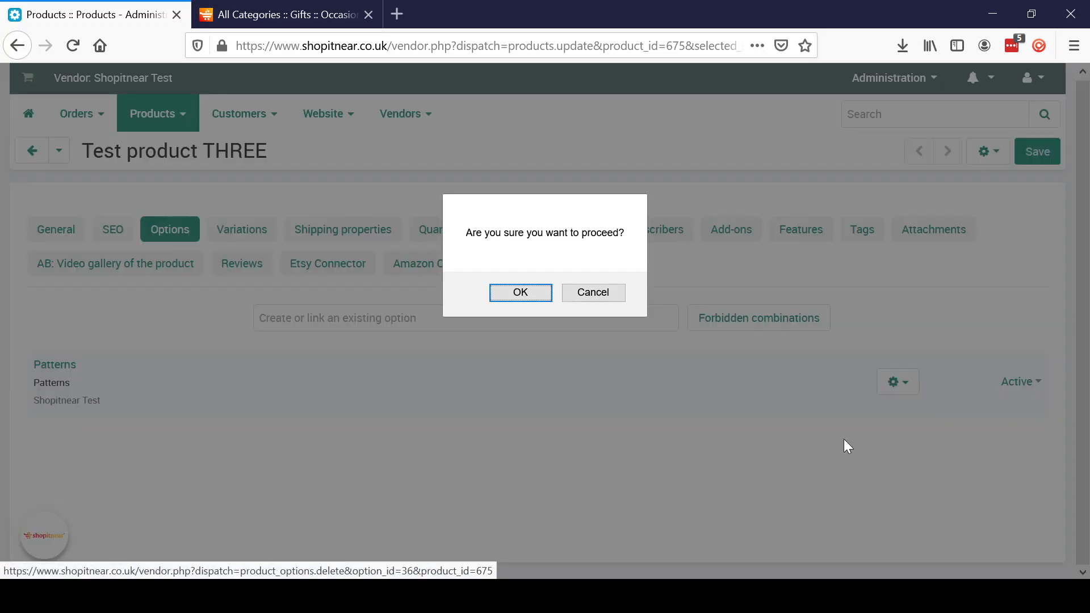
{"action": "left_click", "coordinate": [502, 291]}
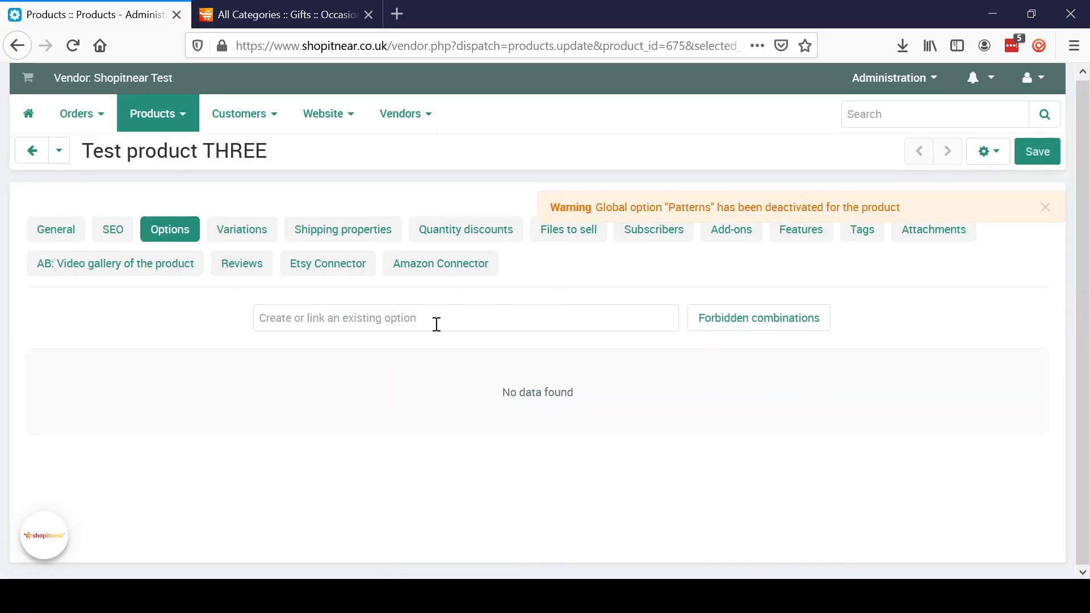
- Add a new option named 'Personalisation' and open its advanced creation settings
{"action": "type", "text": "PErsona"}
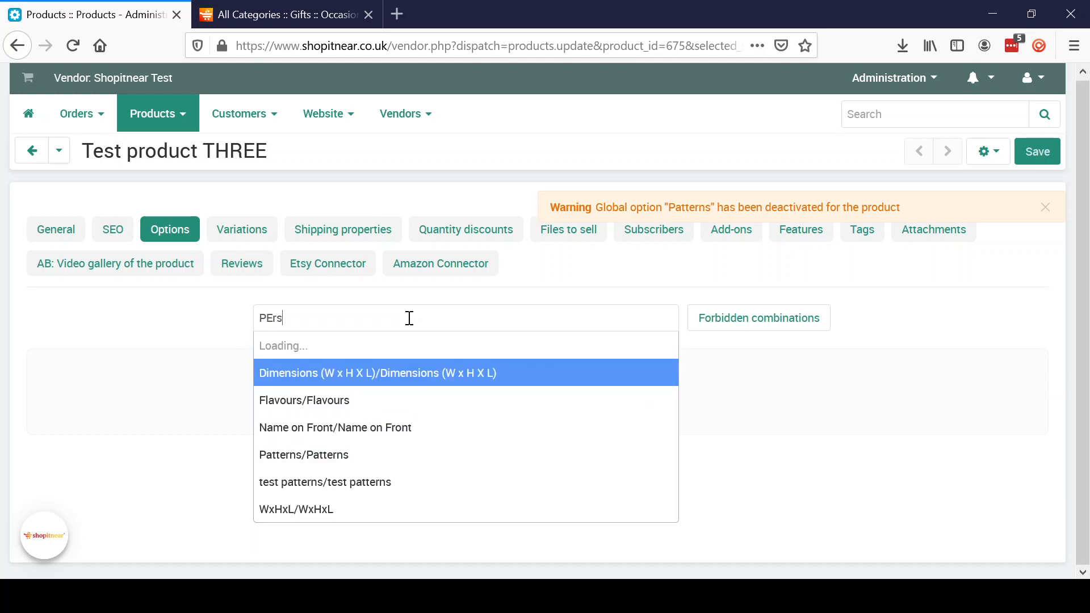
{"action": "key", "text": "BackSpace"}
{"action": "key", "text": "BackSpace"}
{"action": "key", "text": "BackSpace"}
{"action": "key", "text": "BackSpace"}
{"action": "key", "text": "BackSpace"}
{"action": "key", "text": "BackSpace"}
{"action": "type", "text": "ers"}
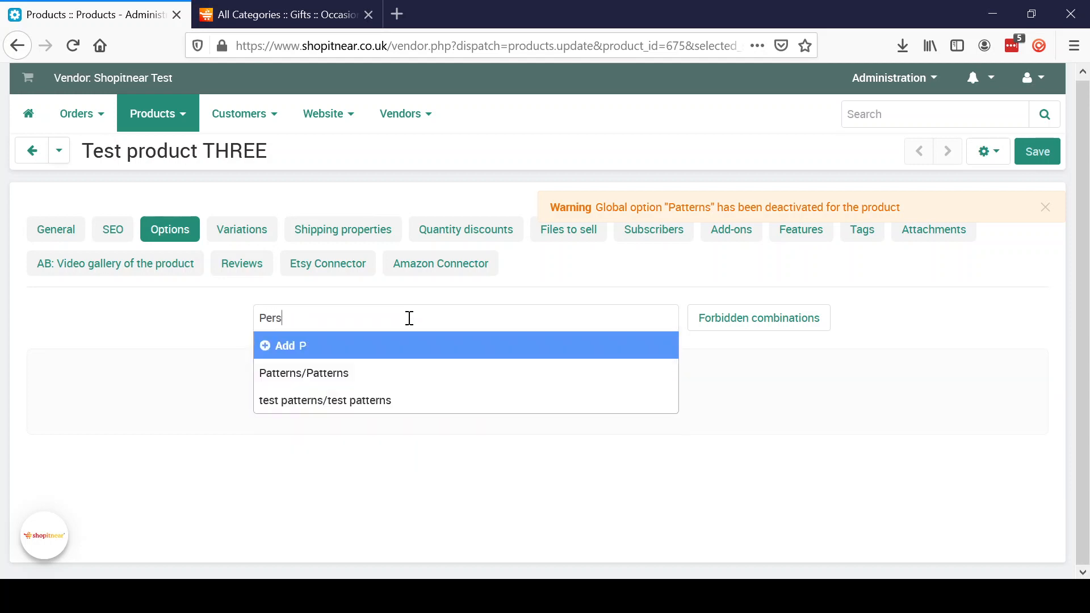
{"action": "type", "text": "onalisatio"}
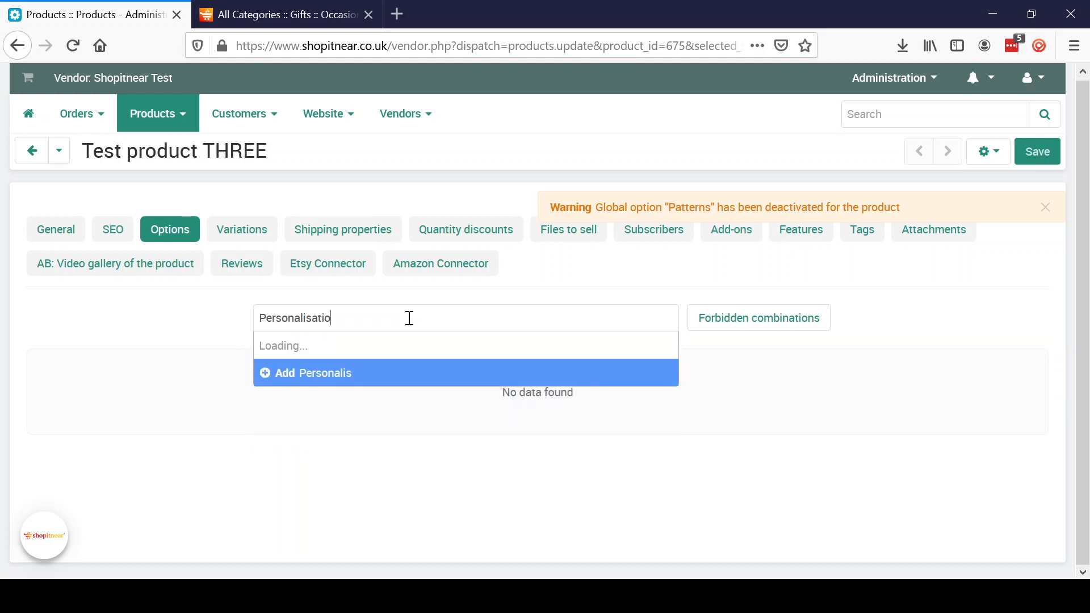
{"action": "type", "text": "n (name)"}
{"action": "key", "text": "BackSpace"}
{"action": "key", "text": "BackSpace"}
{"action": "key", "text": "BackSpace"}
{"action": "key", "text": "BackSpace"}
{"action": "key", "text": "BackSpace"}
{"action": "key", "text": "BackSpace"}
{"action": "key", "text": "BackSpace"}
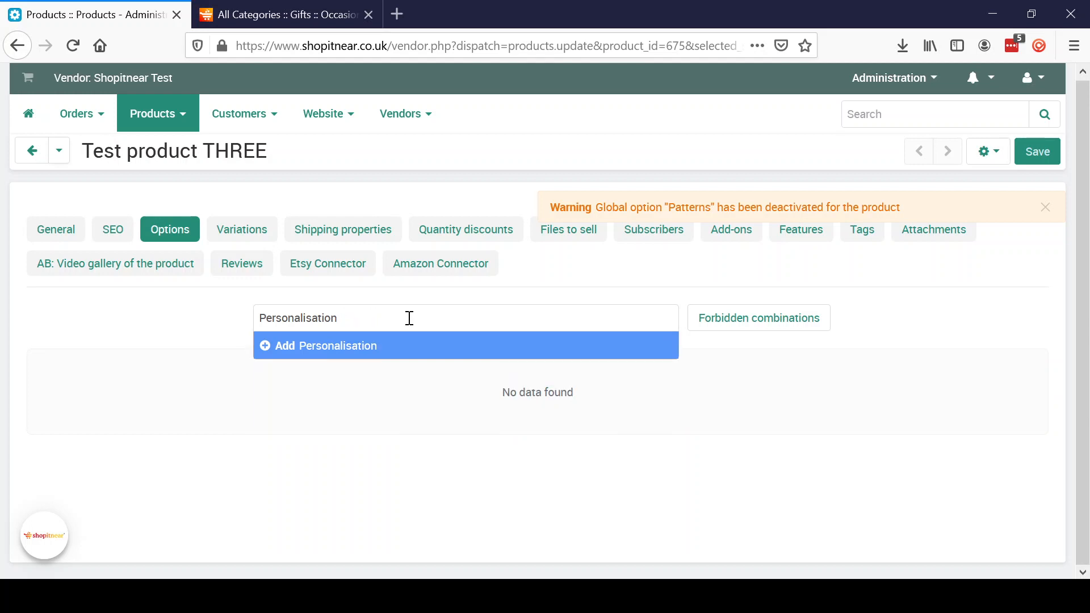
{"action": "left_click", "coordinate": [380, 346]}
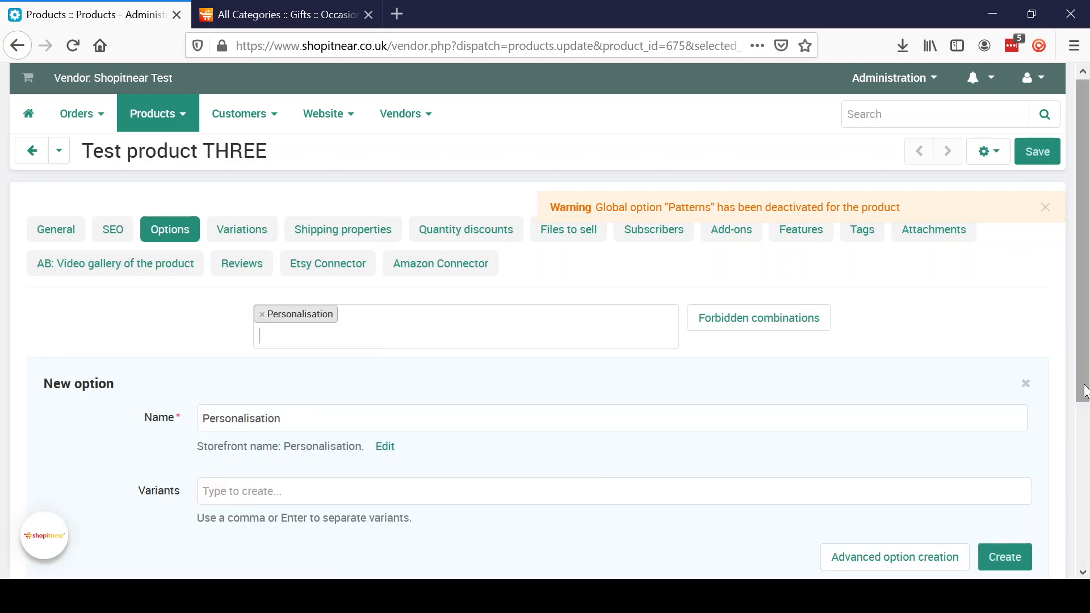
{"action": "scroll", "coordinate": [1085, 392], "scroll_direction": "down", "scroll_amount": 1}
{"action": "left_click", "coordinate": [934, 513]}
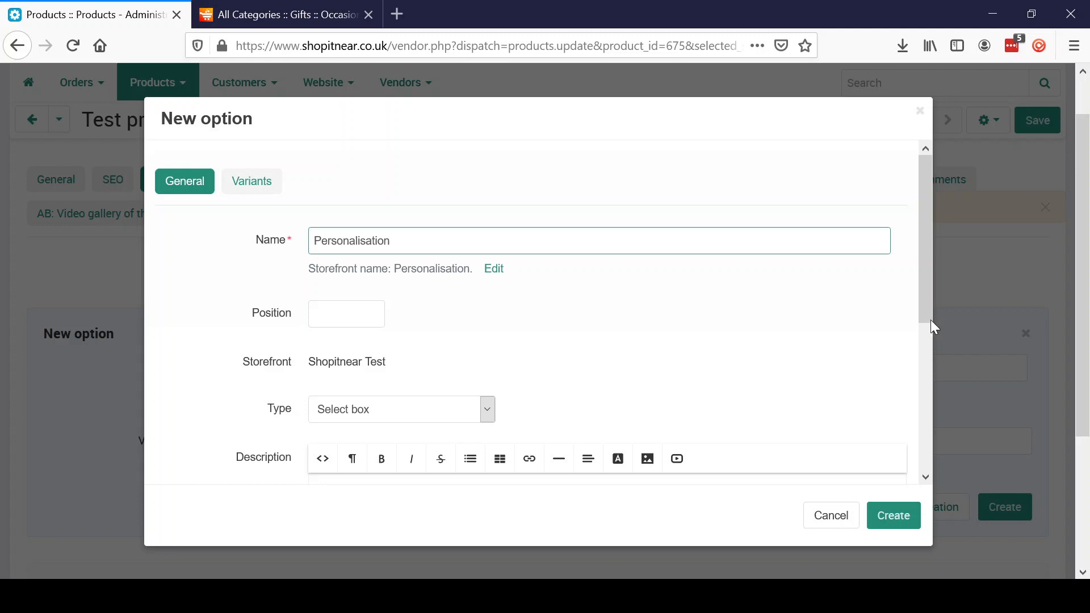
- Make Personalisation a Text option with a name description and the printing comment about capitalisation
{"action": "left_click_drag", "start_coordinate": [929, 309], "coordinate": [925, 338]}
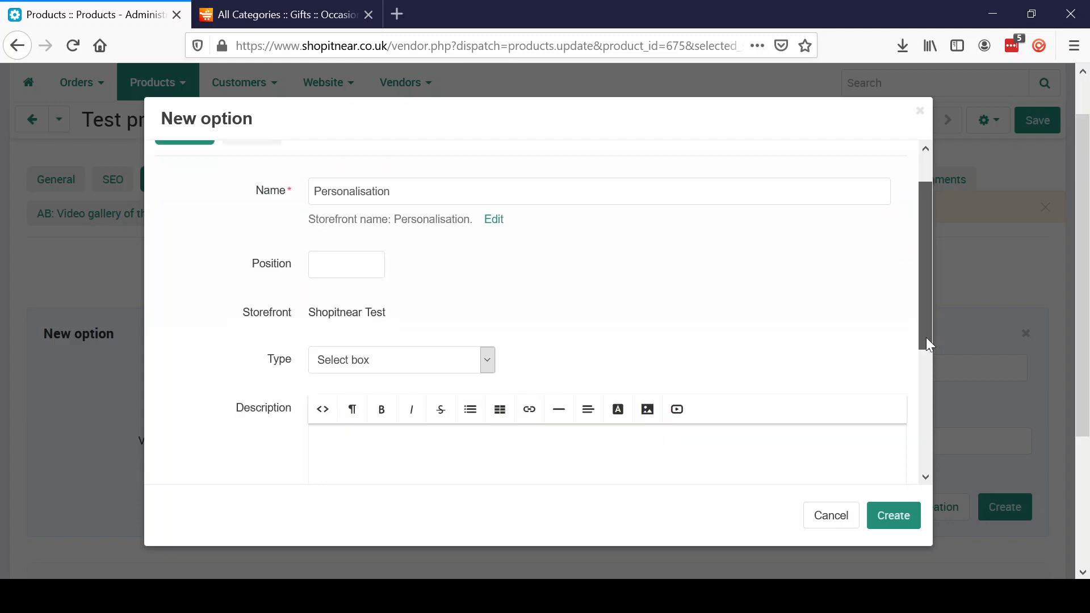
{"action": "left_click", "coordinate": [486, 371]}
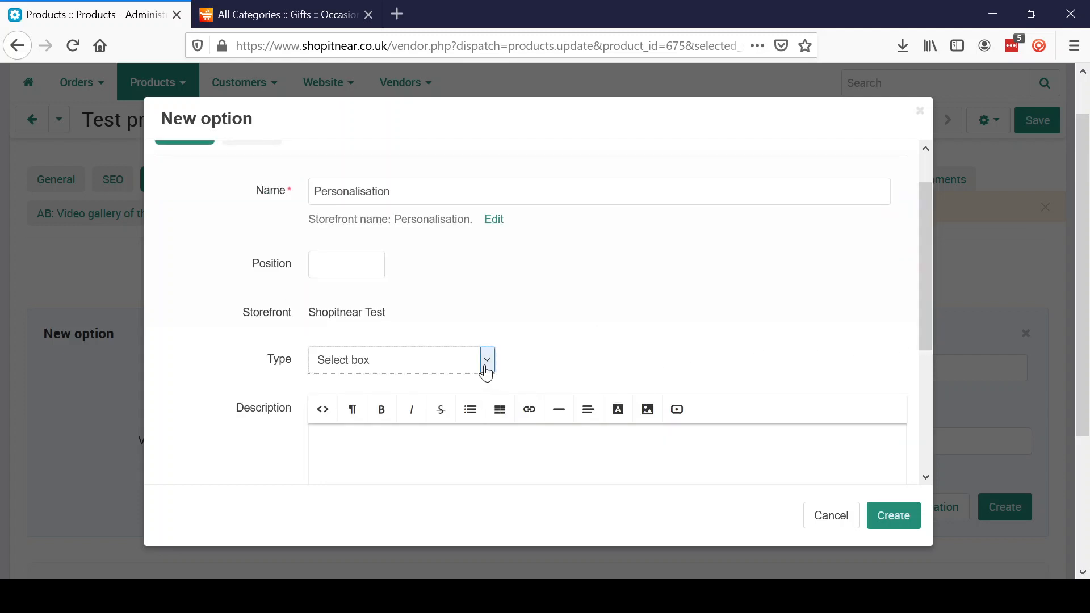
{"action": "left_click", "coordinate": [434, 458]}
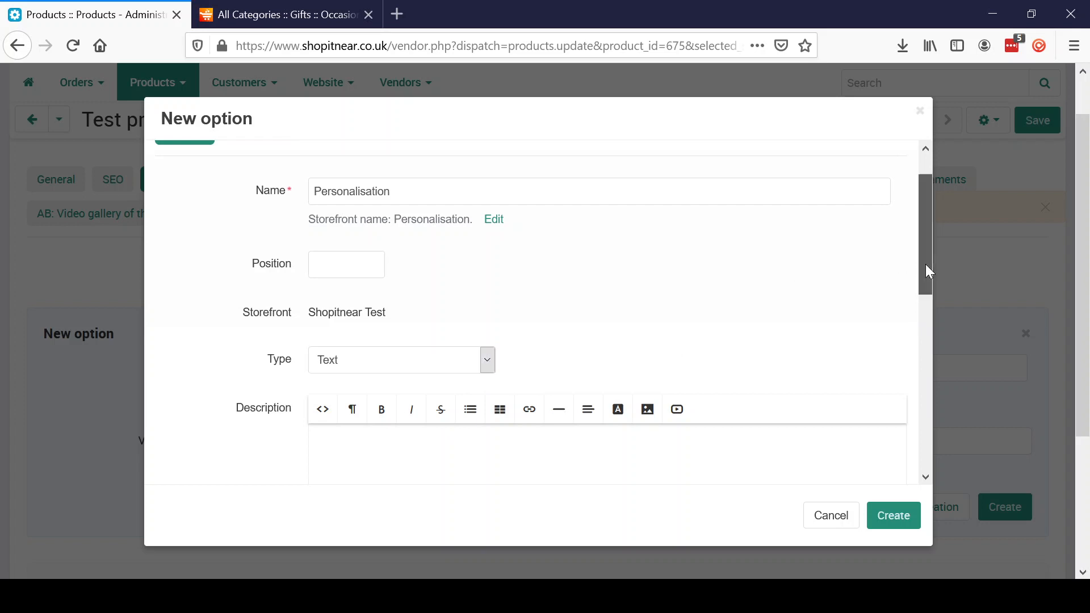
{"action": "left_click_drag", "start_coordinate": [926, 272], "coordinate": [927, 347]}
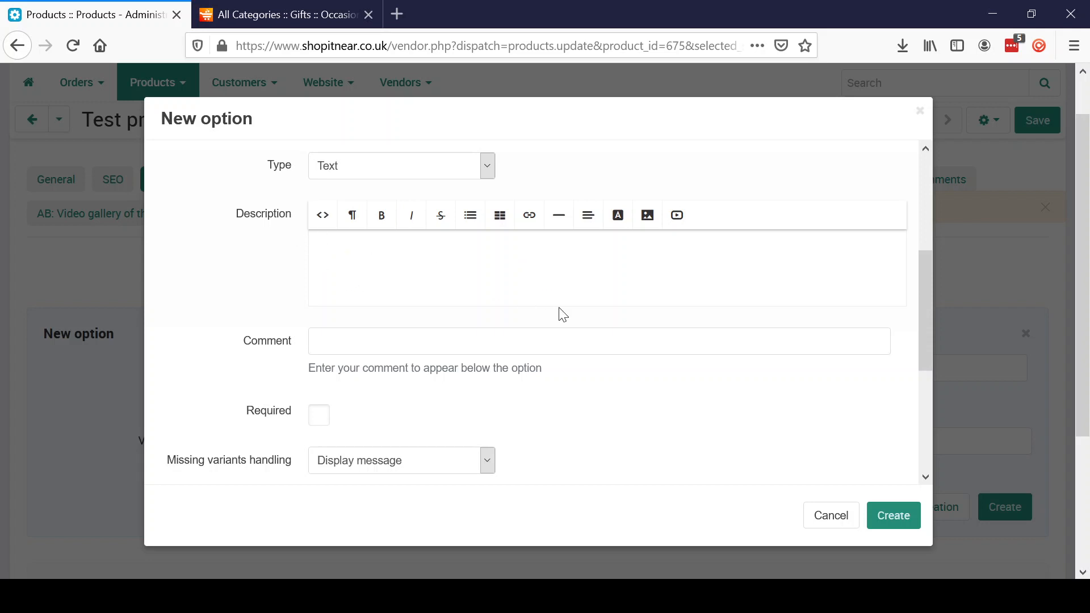
{"action": "type", "text": "Enter the name you want"}
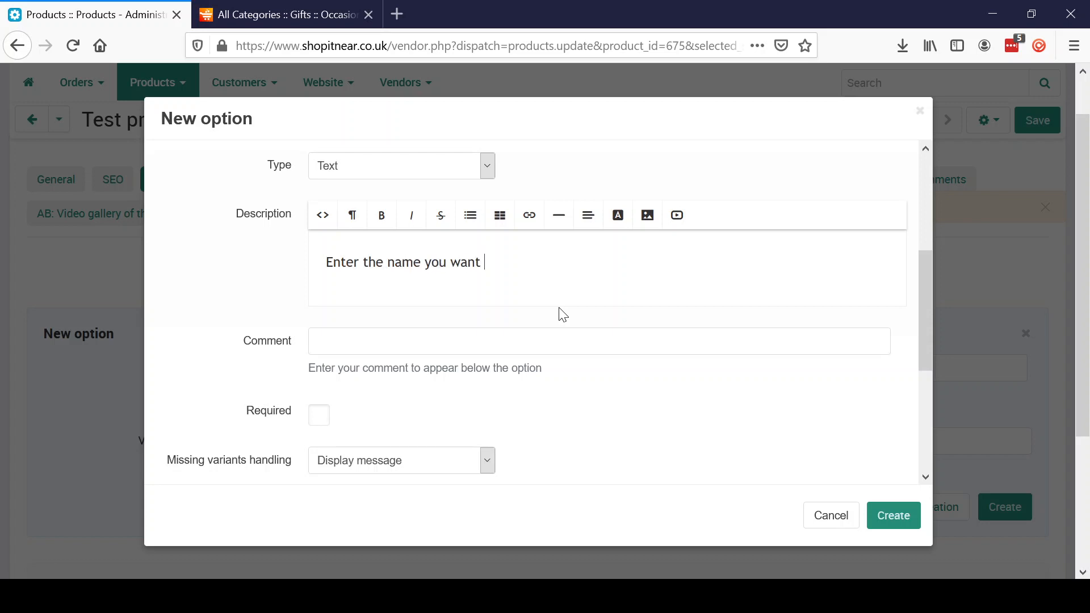
{"action": "type", "text": " printed"}
{"action": "left_click", "coordinate": [534, 353]}
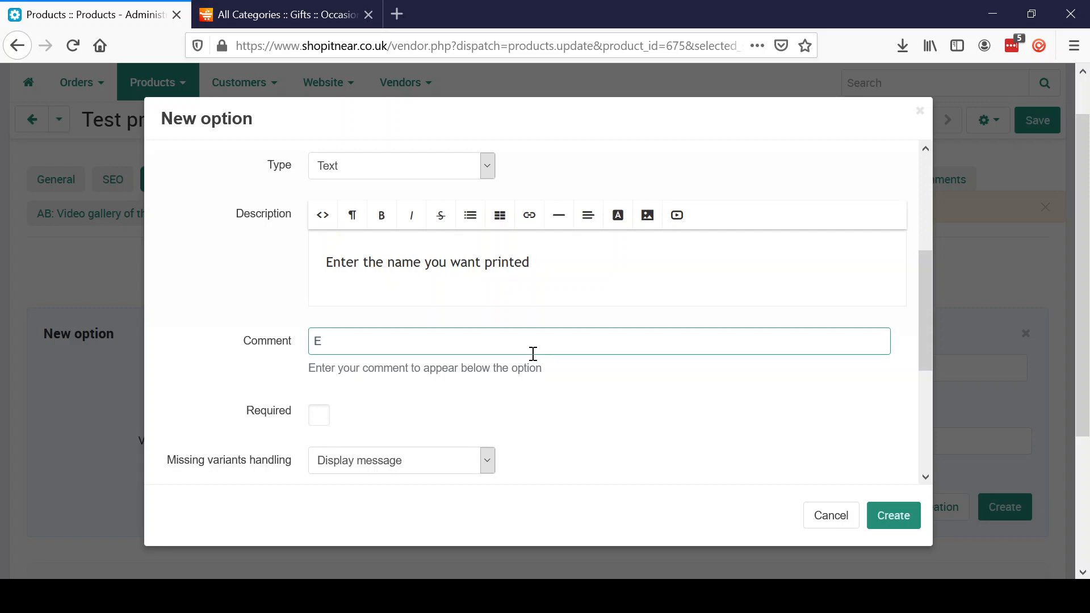
{"action": "type", "text": "Enter the name exactly as you"}
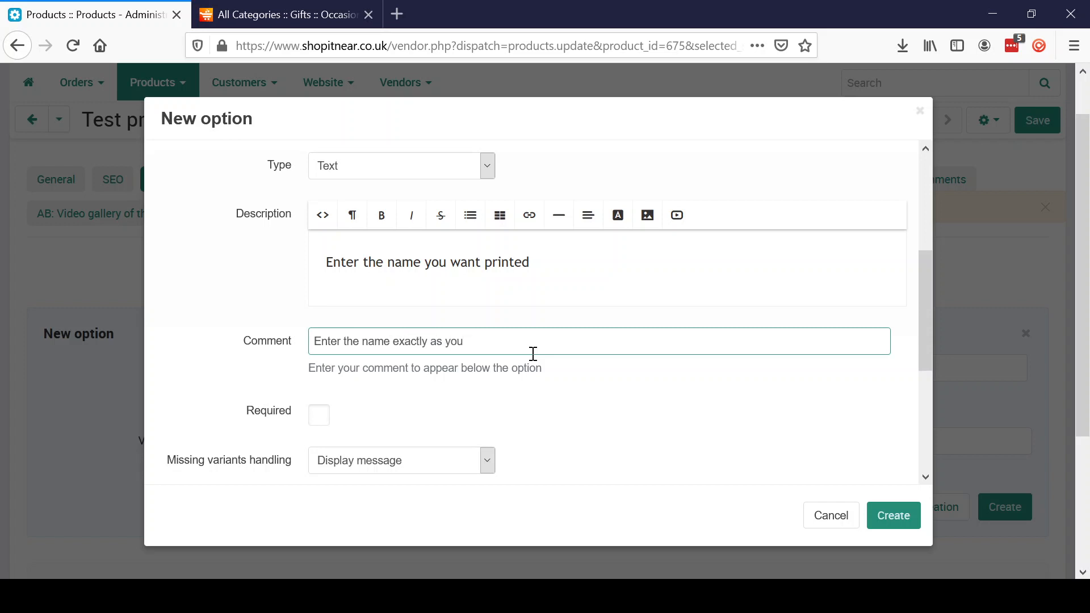
{"action": "type", "text": " want it printed. "}
{"action": "type", "text": "includi"}
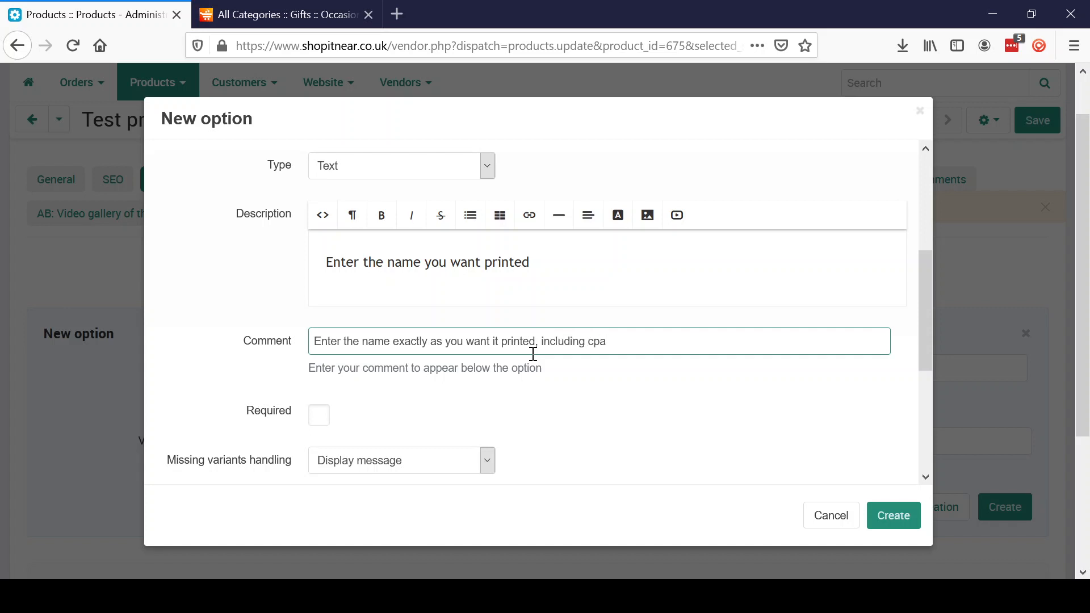
{"action": "type", "text": "ng capitalisation"}
- Leave the option not required, give it the inner hint 'Name', and create it
{"action": "left_click", "coordinate": [327, 424]}
{"action": "left_click", "coordinate": [327, 425]}
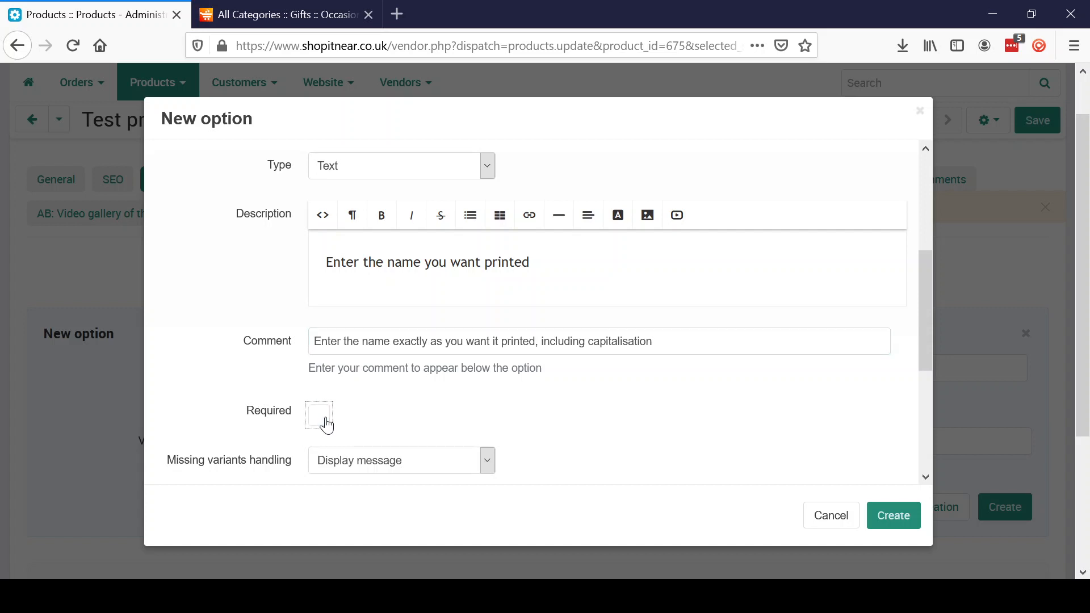
{"action": "left_click_drag", "start_coordinate": [925, 346], "coordinate": [925, 415]}
{"action": "left_click", "coordinate": [409, 434]}
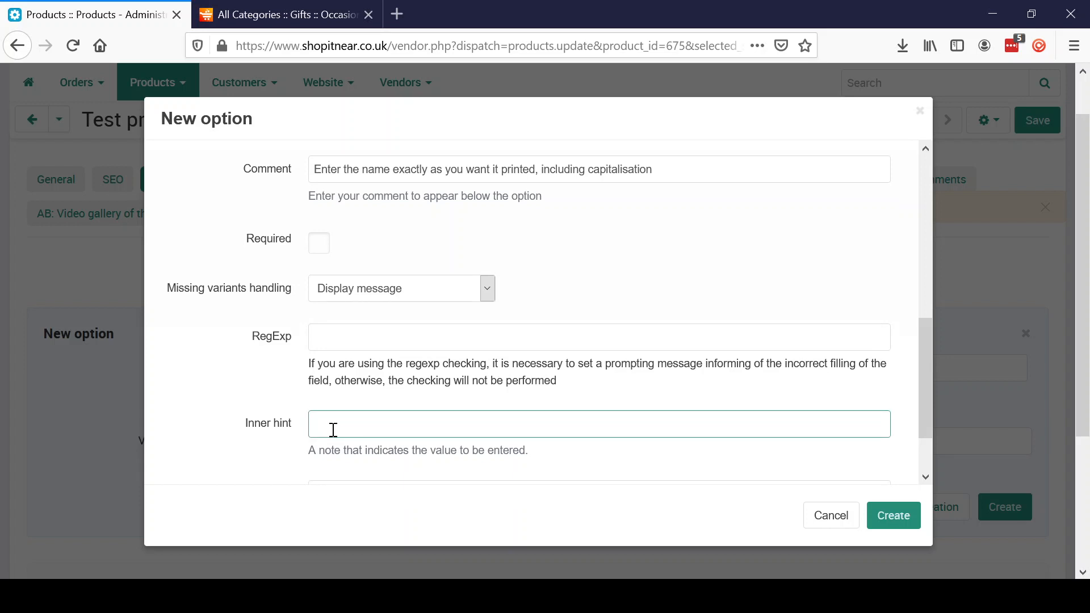
{"action": "type", "text": "Name"}
{"action": "left_click_drag", "start_coordinate": [926, 412], "coordinate": [936, 472]}
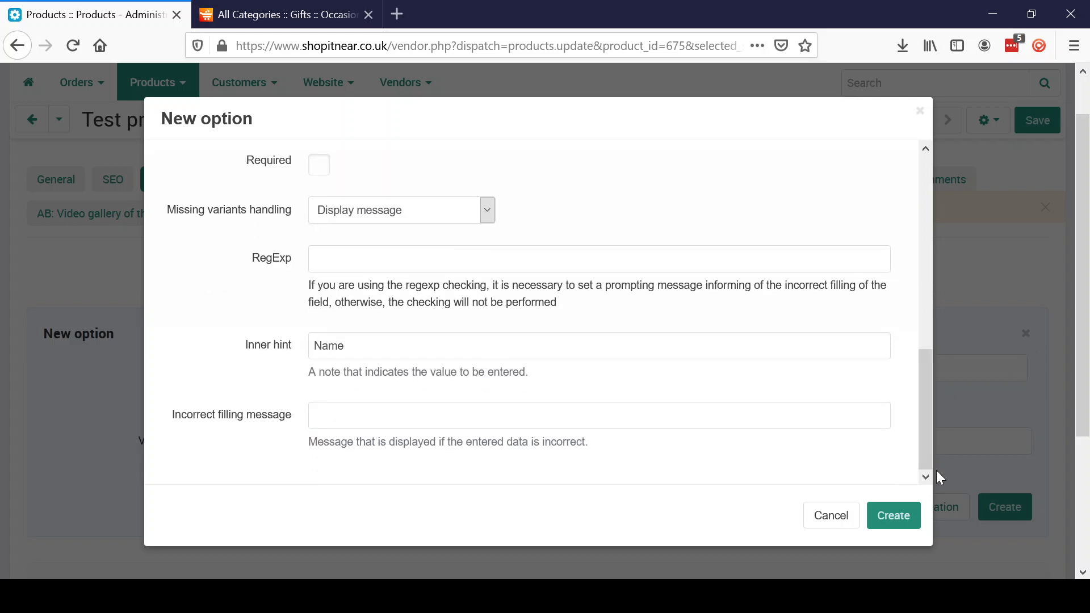
{"action": "left_click_drag", "start_coordinate": [922, 442], "coordinate": [932, 251]}
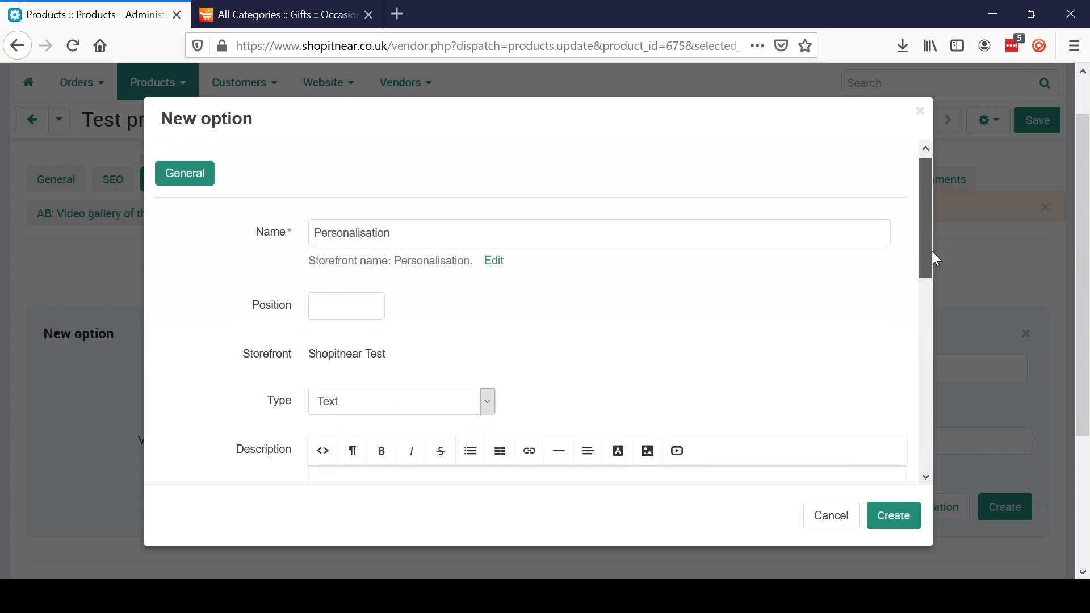
{"action": "left_click", "coordinate": [906, 512]}
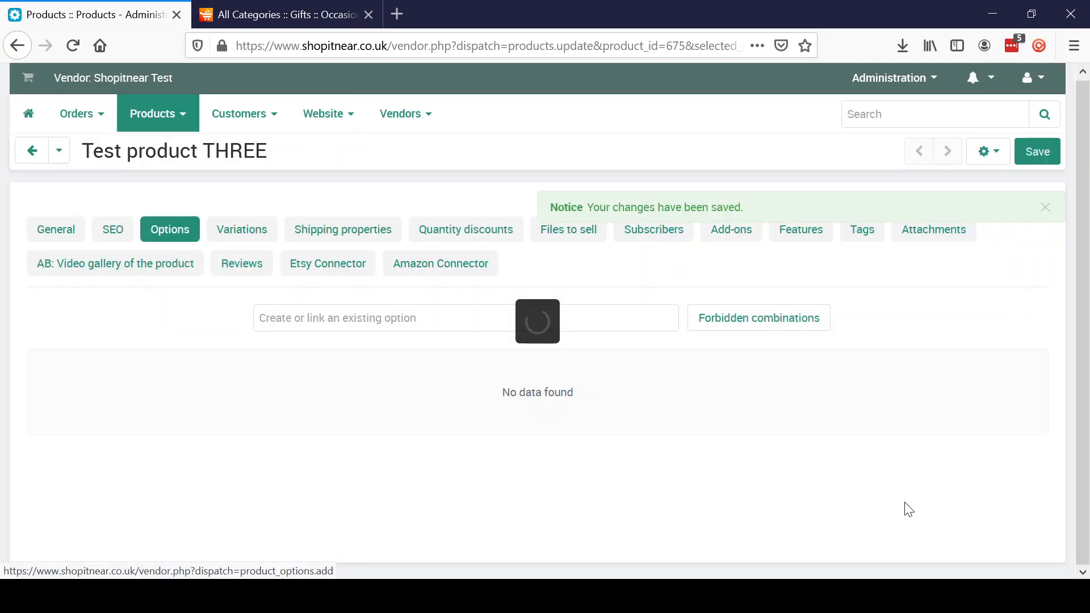
- Reload the storefront page, try the Personalisation name field, then return to the vendor panel
{"action": "left_click", "coordinate": [276, 16]}
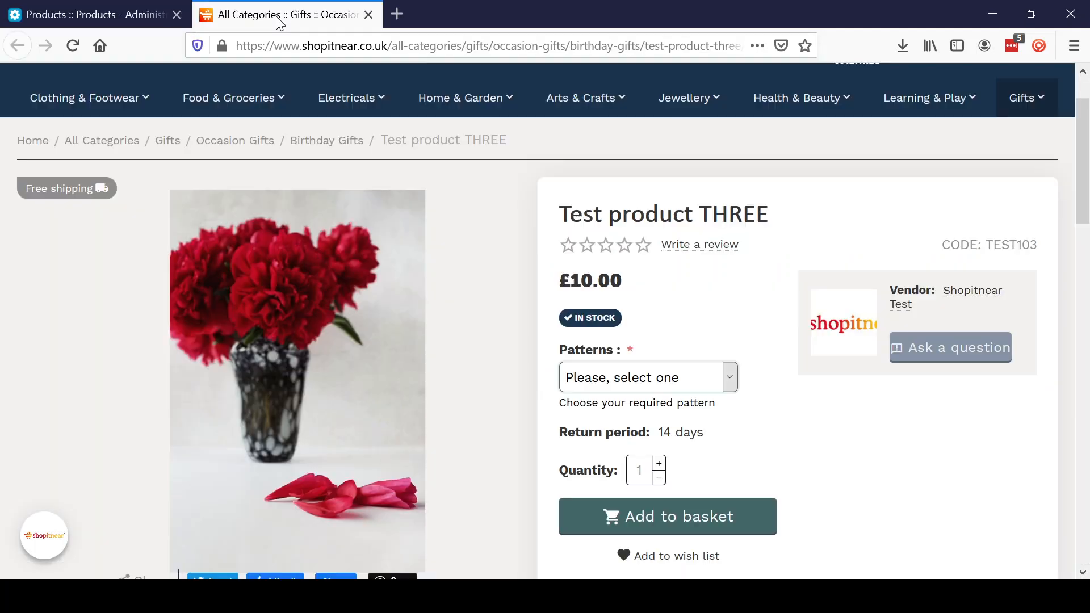
{"action": "left_click", "coordinate": [72, 45]}
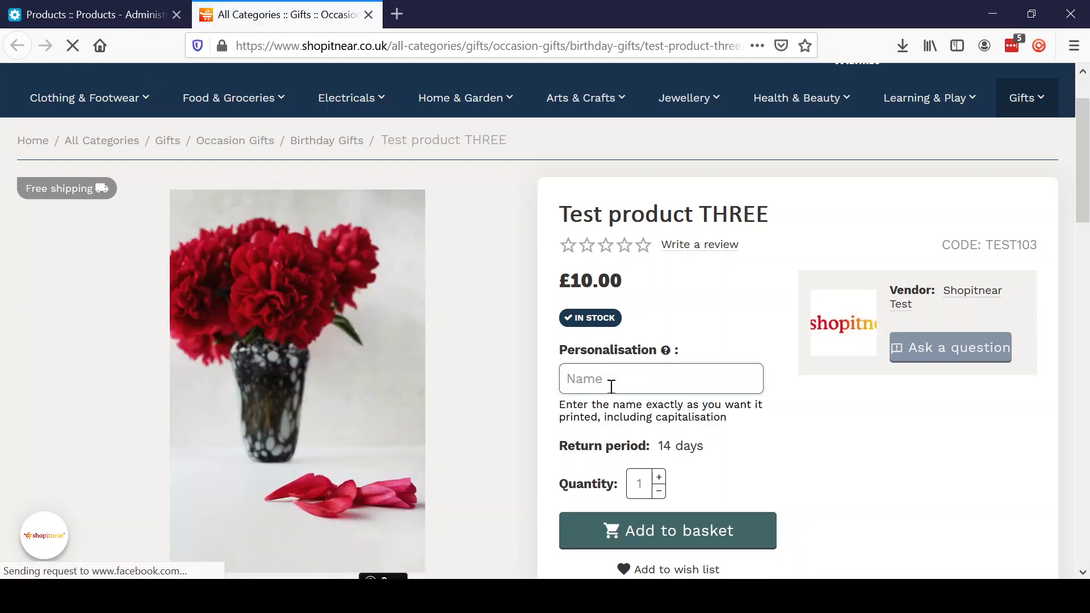
{"action": "left_click", "coordinate": [585, 377]}
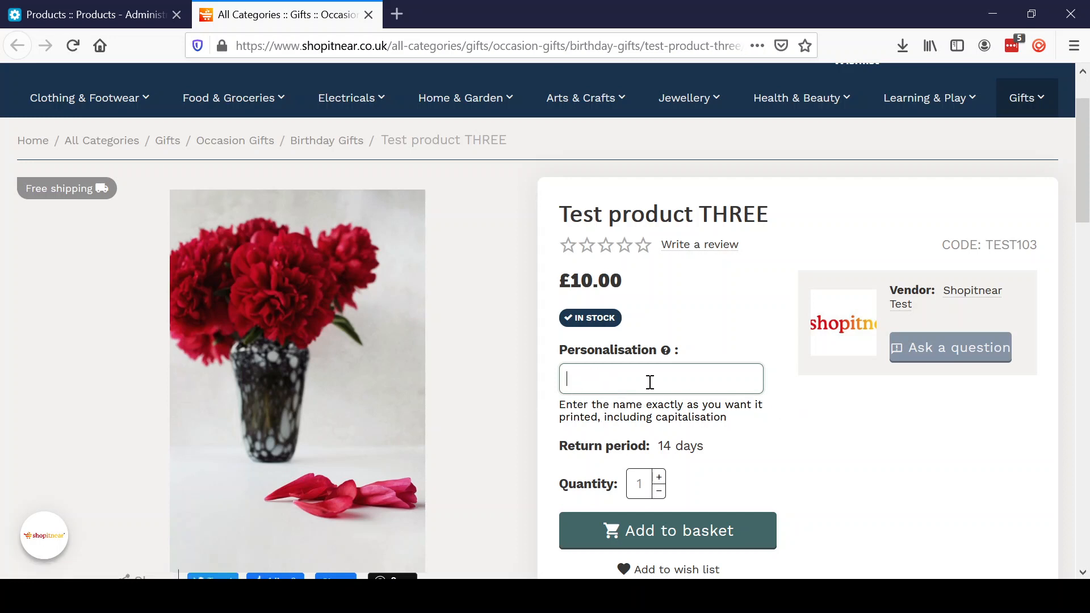
{"action": "mouse_move", "coordinate": [664, 355]}
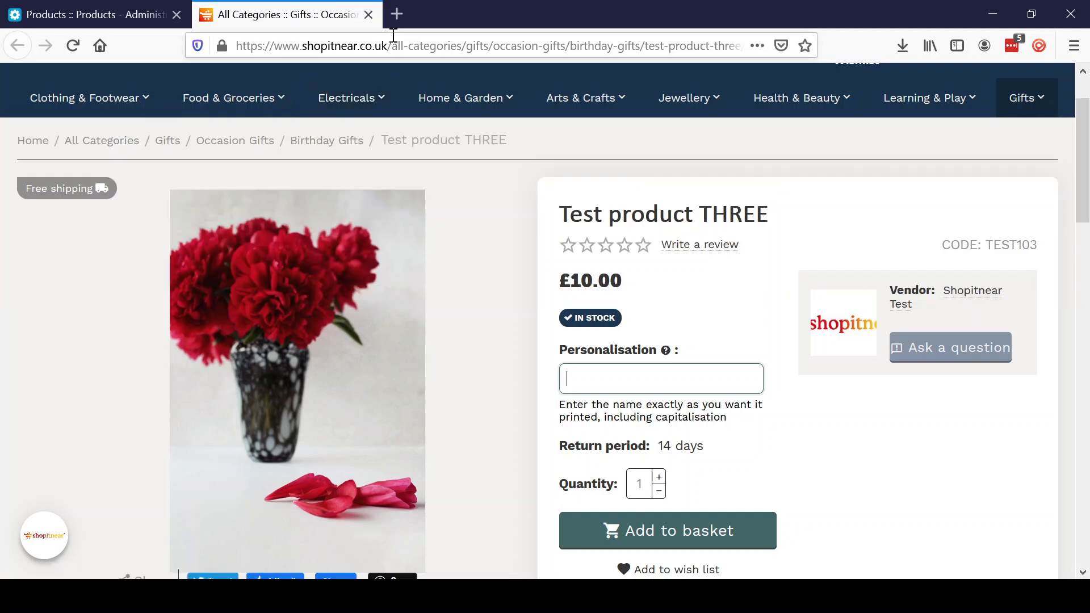
{"action": "left_click", "coordinate": [126, 10]}
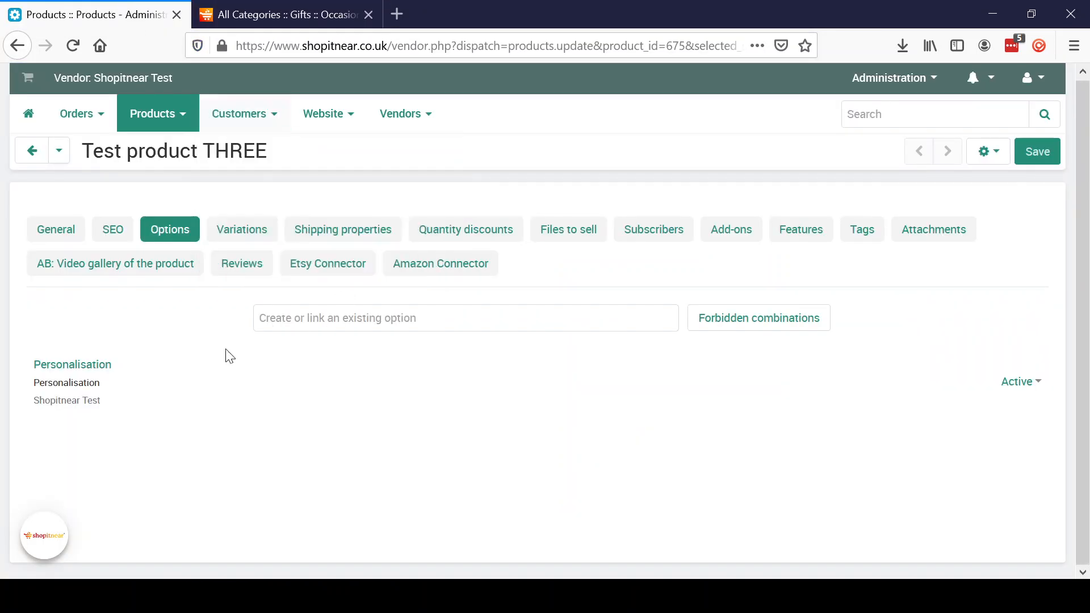
- Change Personalisation to a Text area described 'Enter the poem you wish printed'
{"action": "left_click", "coordinate": [98, 370]}
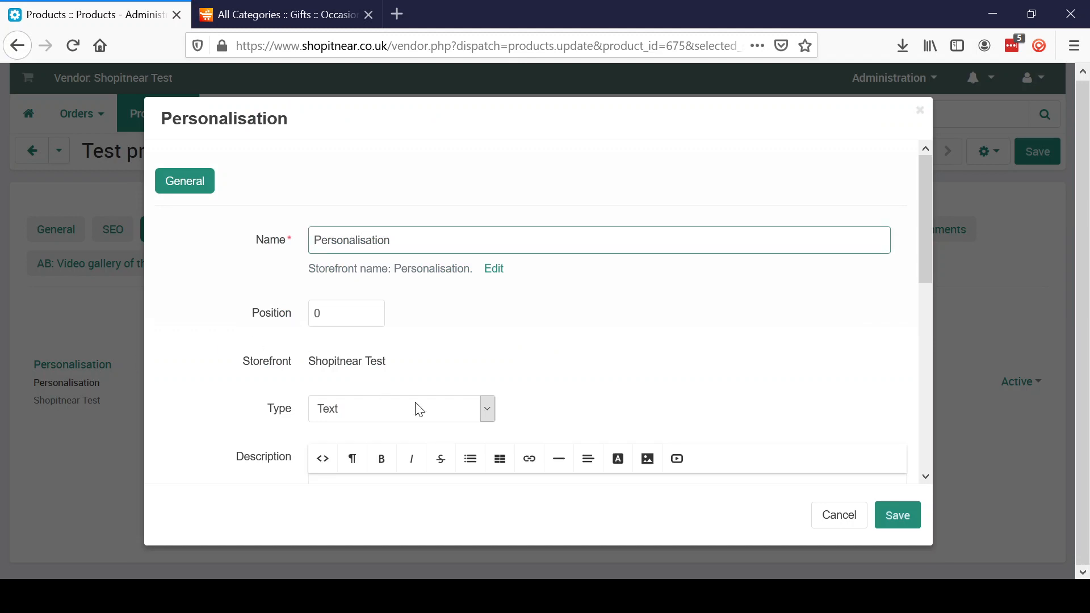
{"action": "left_click", "coordinate": [488, 419]}
{"action": "key", "text": "Down"}
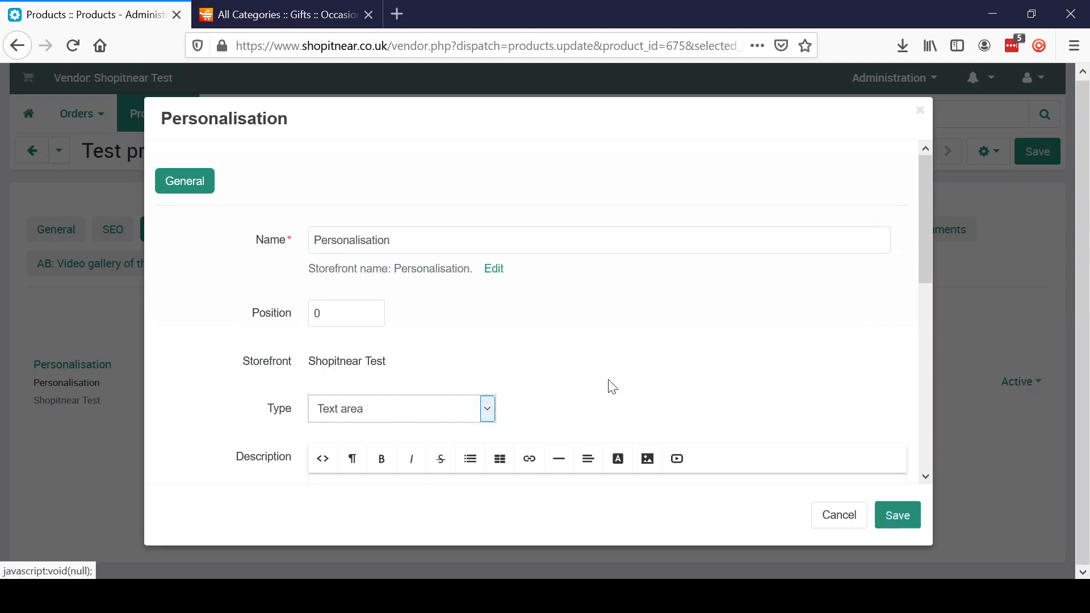
{"action": "left_click_drag", "start_coordinate": [925, 274], "coordinate": [926, 358]}
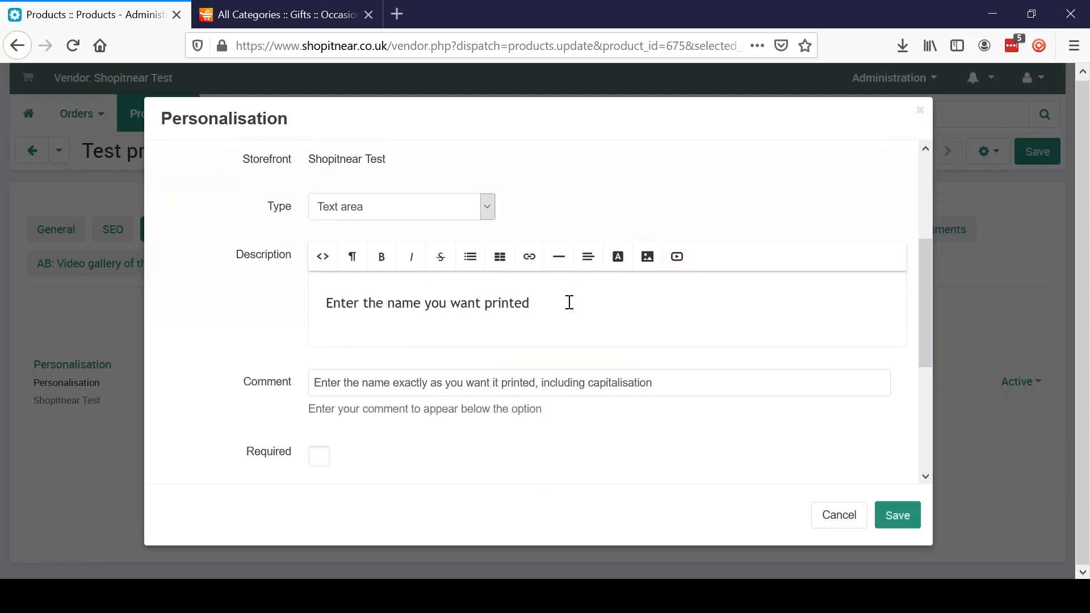
{"action": "left_click_drag", "start_coordinate": [568, 303], "coordinate": [274, 307]}
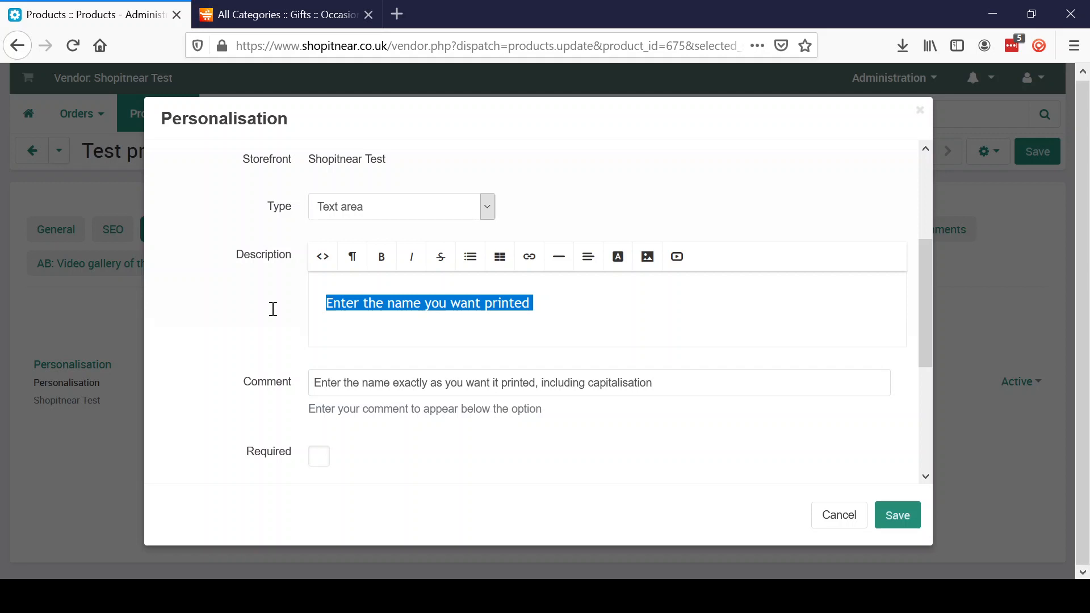
{"action": "type", "text": "E"}
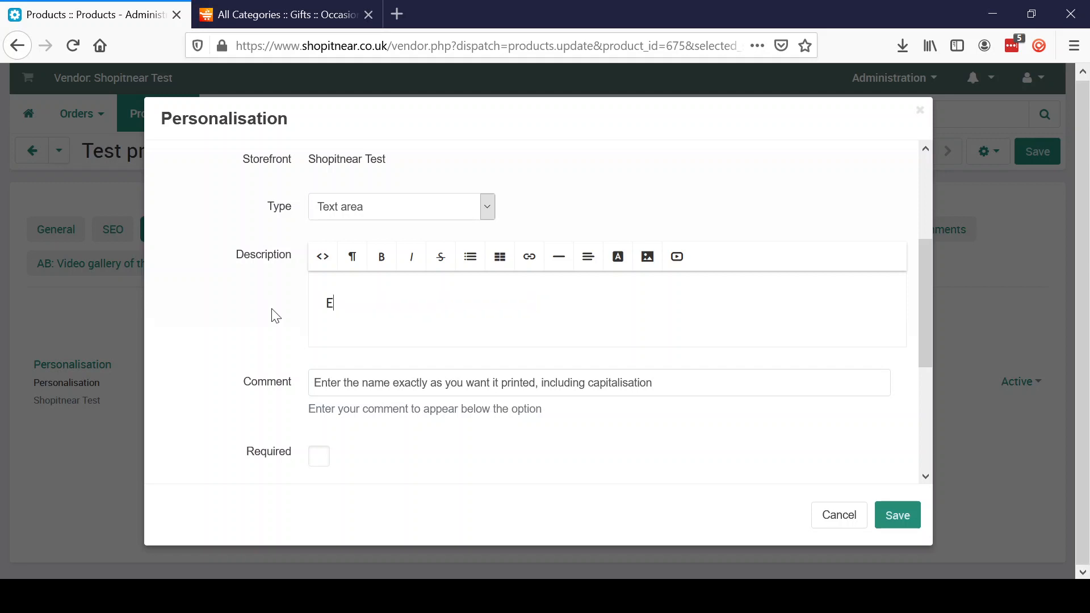
{"action": "type", "text": "nter the poem you wish print"}
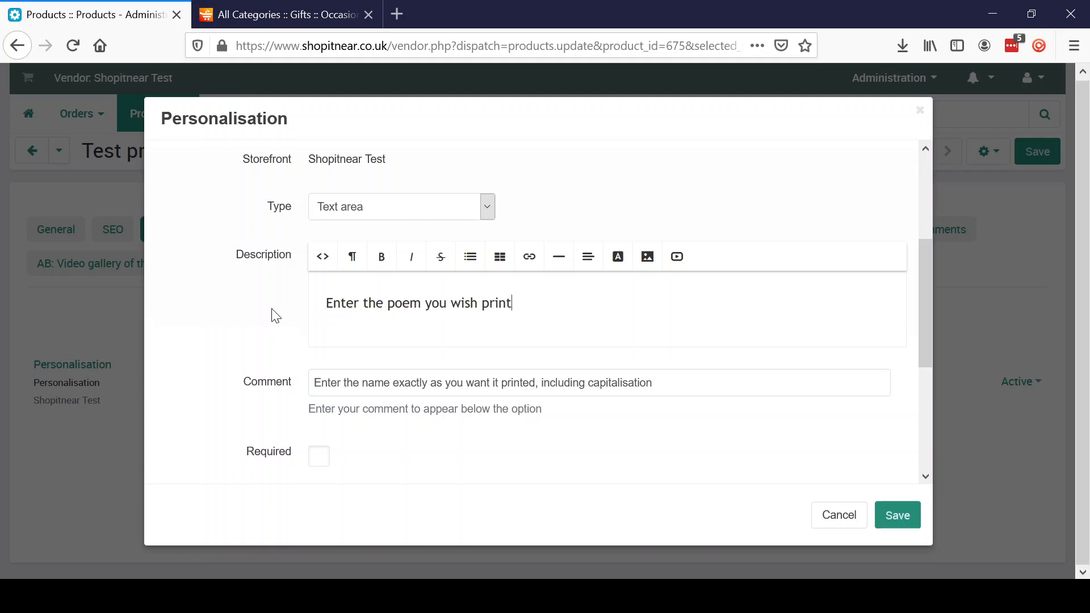
{"action": "type", "text": "ed"}
- Replace 'name' with 'poem' in the comment, set the inner hint to 'Poem', and save
{"action": "left_click", "coordinate": [674, 382]}
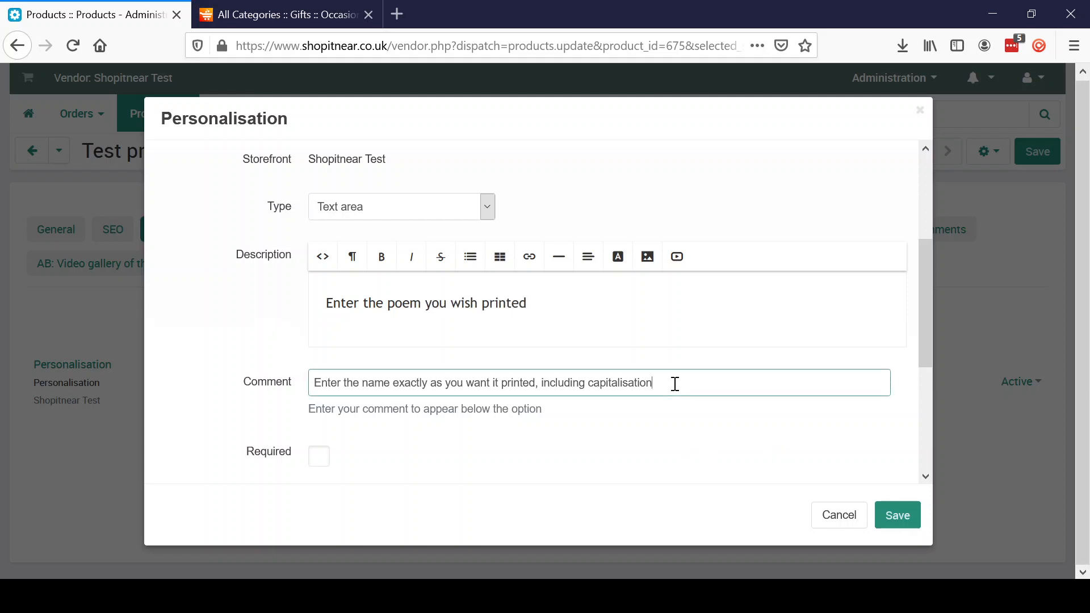
{"action": "left_click", "coordinate": [394, 378]}
{"action": "key", "text": "BackSpace"}
{"action": "key", "text": "BackSpace"}
{"action": "key", "text": "BackSpace"}
{"action": "key", "text": "BackSpace"}
{"action": "key", "text": "BackSpace"}
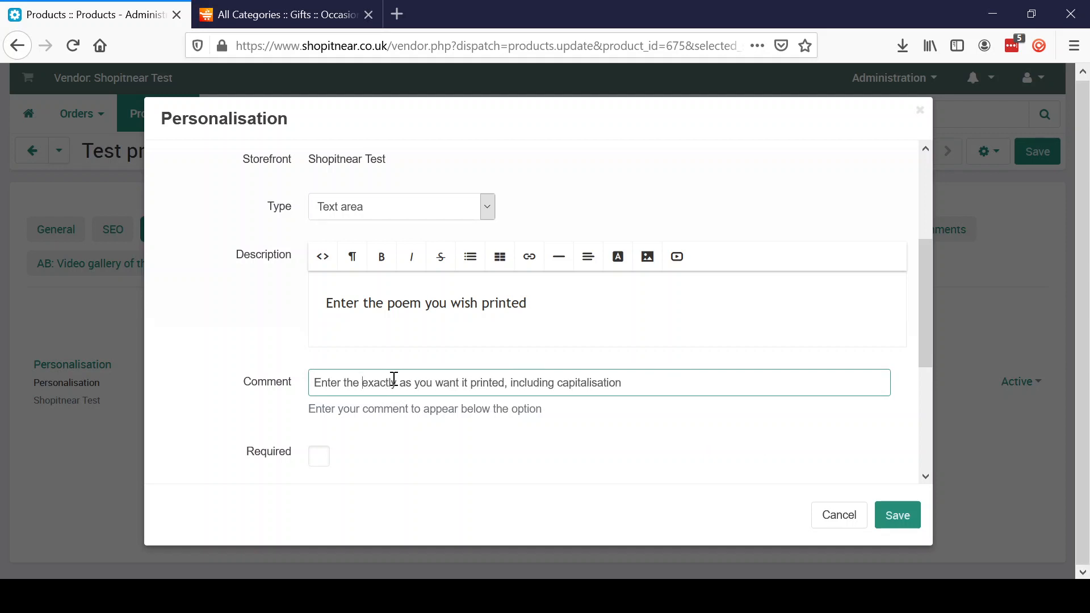
{"action": "type", "text": "poem"}
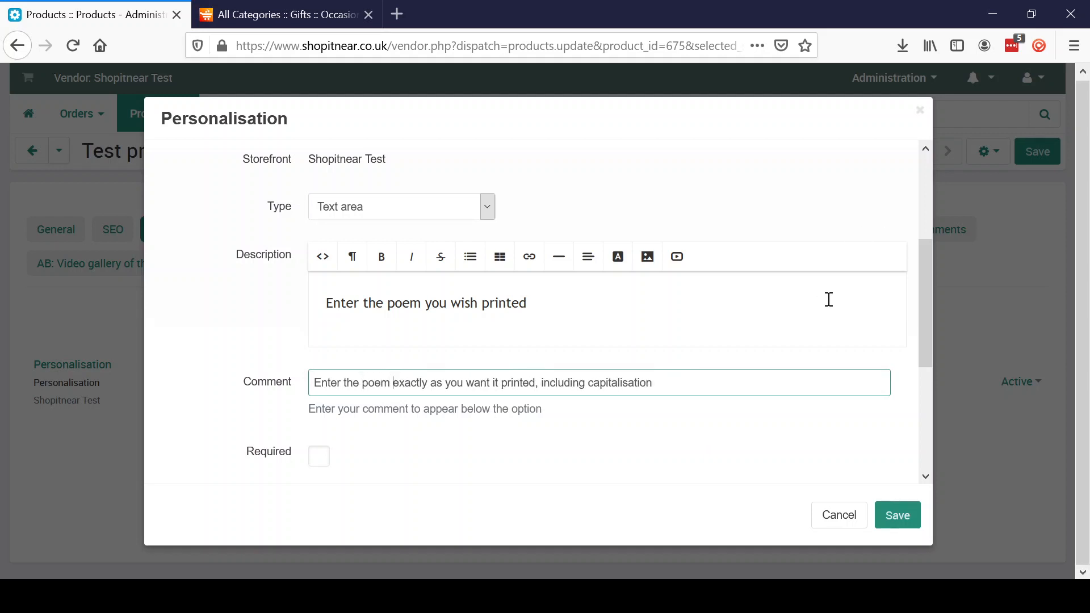
{"action": "left_click_drag", "start_coordinate": [930, 359], "coordinate": [925, 475]}
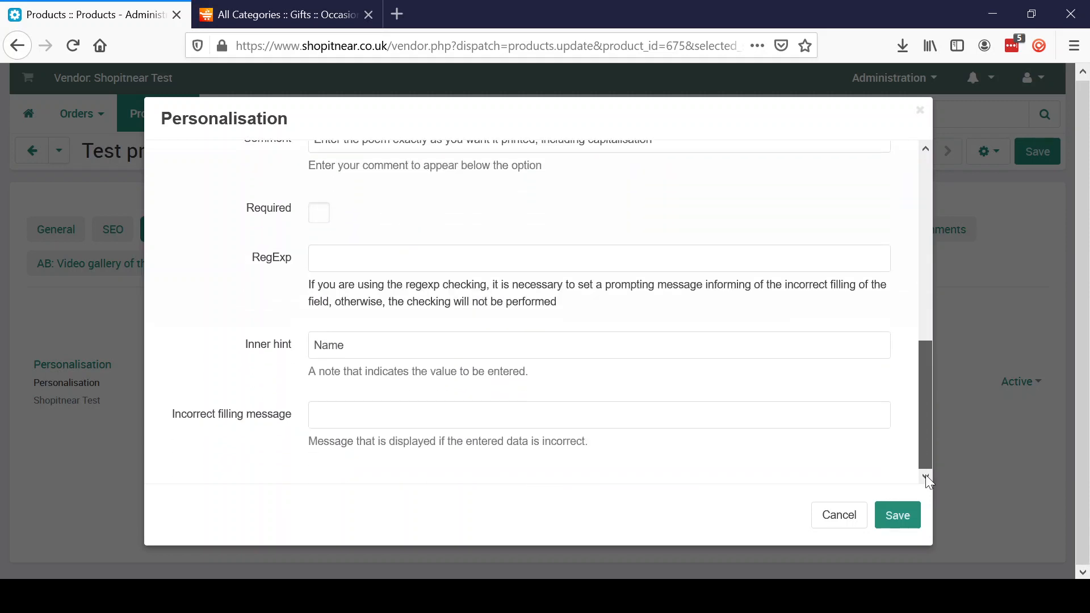
{"action": "left_click_drag", "start_coordinate": [359, 343], "coordinate": [299, 345]}
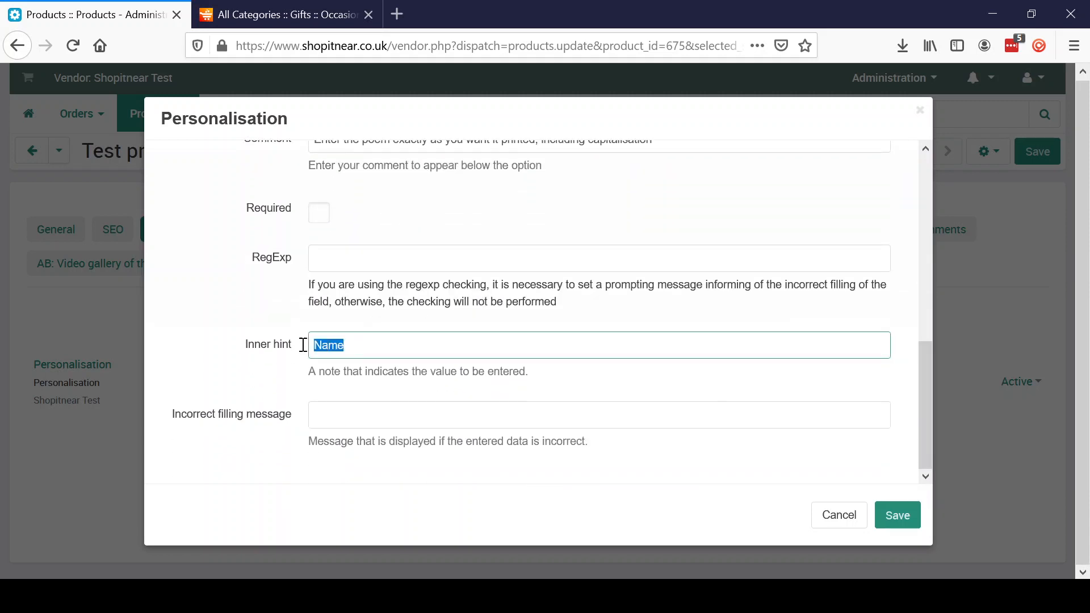
{"action": "type", "text": "Poem"}
{"action": "left_click", "coordinate": [897, 516]}
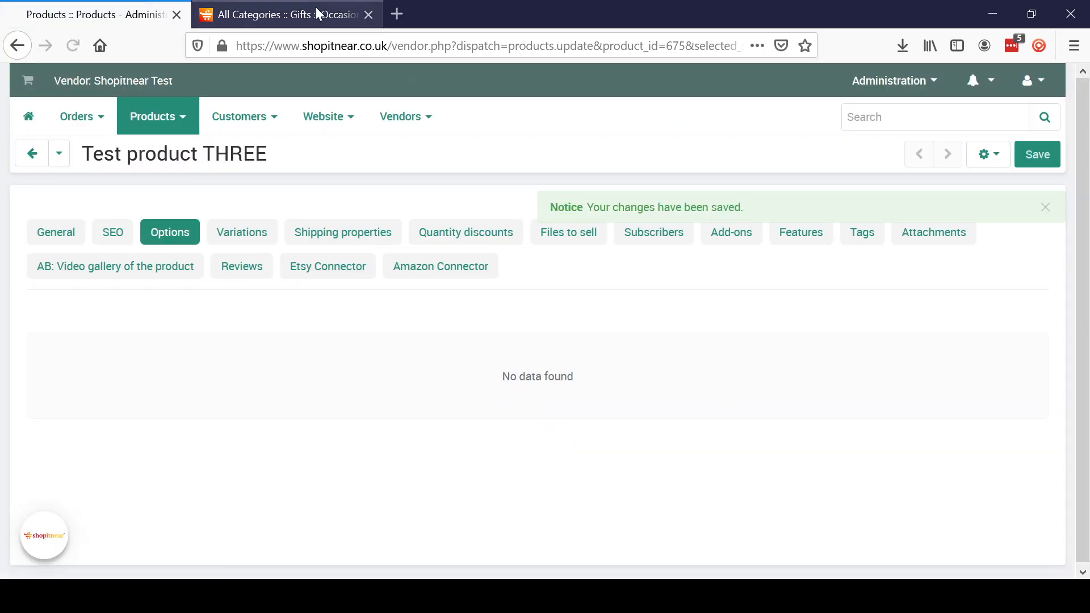
{"action": "left_click", "coordinate": [316, 12]}
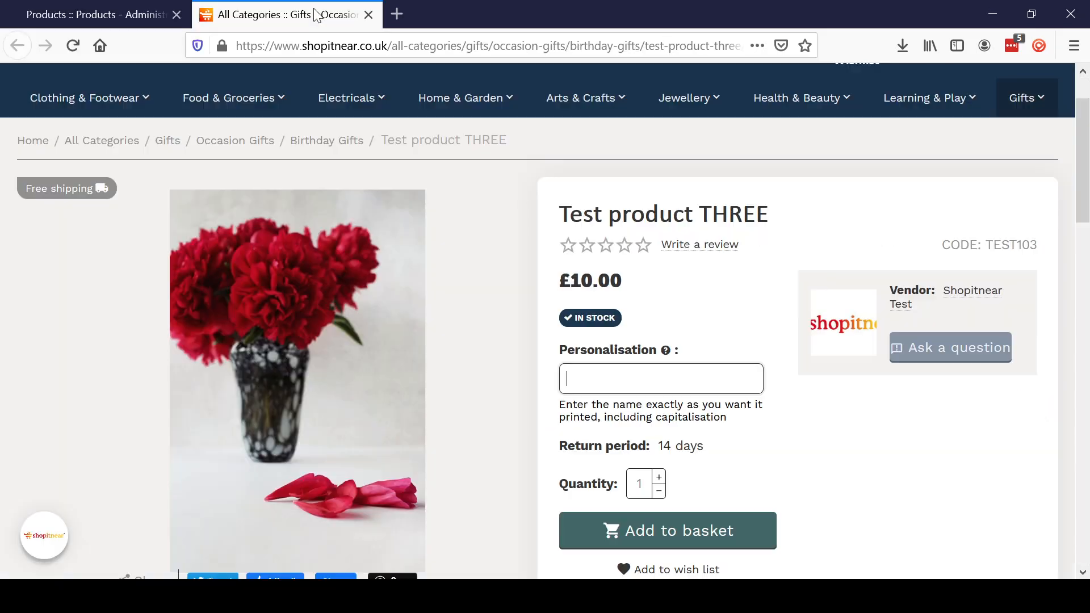
- Reload the storefront, try the multi-line Poem box, then return to the vendor product page
{"action": "left_click", "coordinate": [70, 44]}
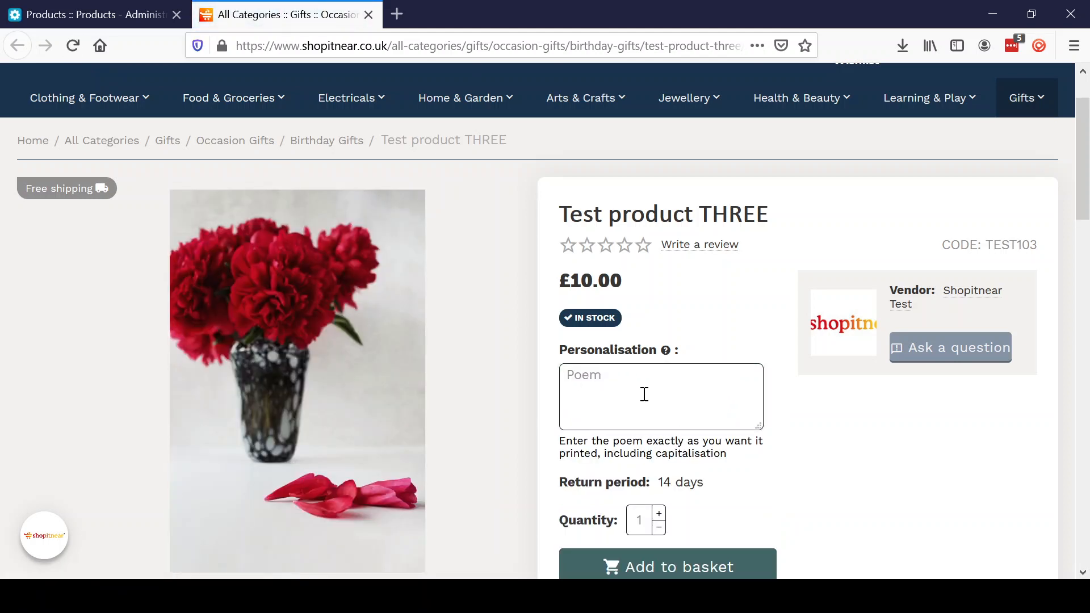
{"action": "left_click", "coordinate": [631, 410]}
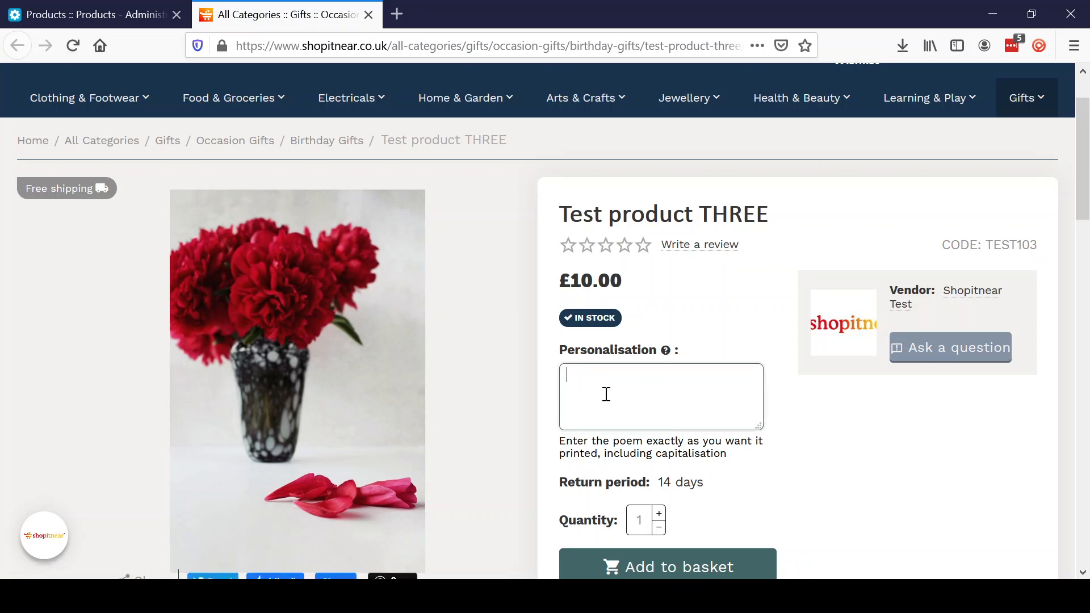
{"action": "left_click", "coordinate": [111, 19]}
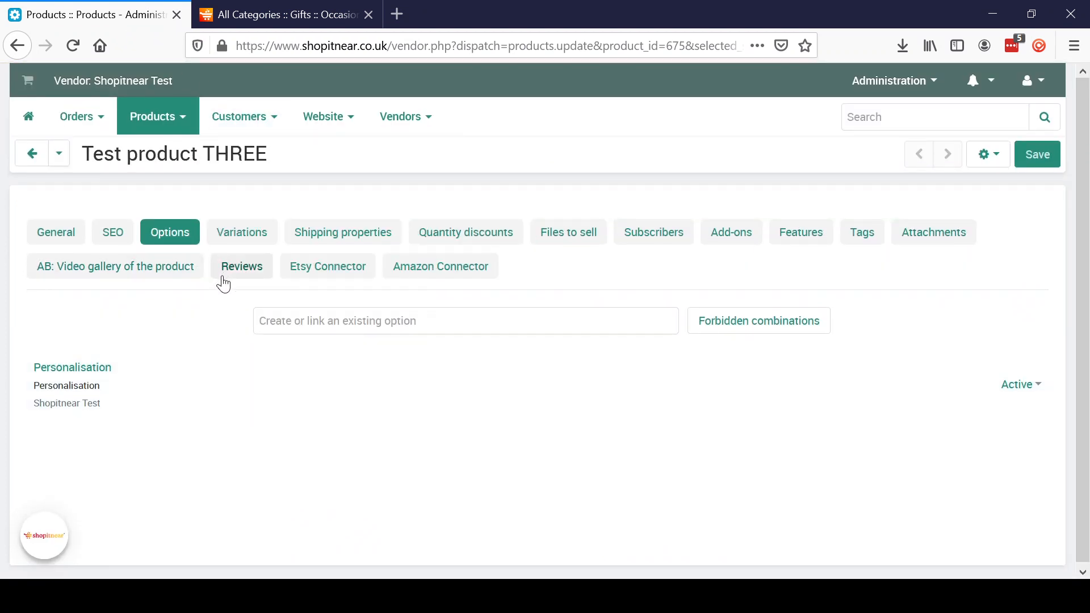
- Inspect the Personalisation option's input type and close the editor without changes
{"action": "left_click", "coordinate": [95, 370]}
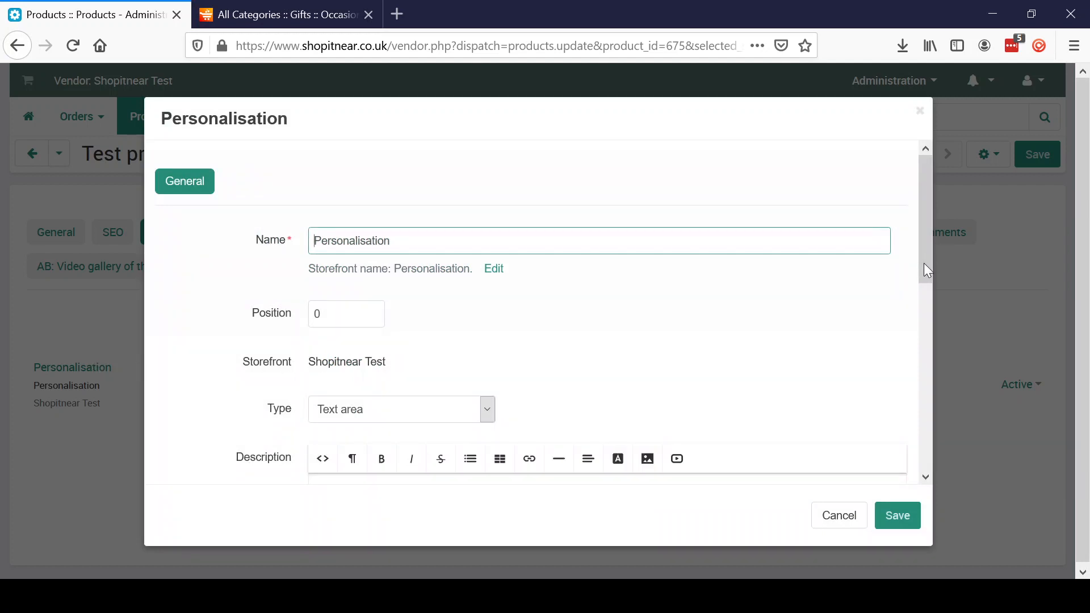
{"action": "left_click", "coordinate": [924, 248]}
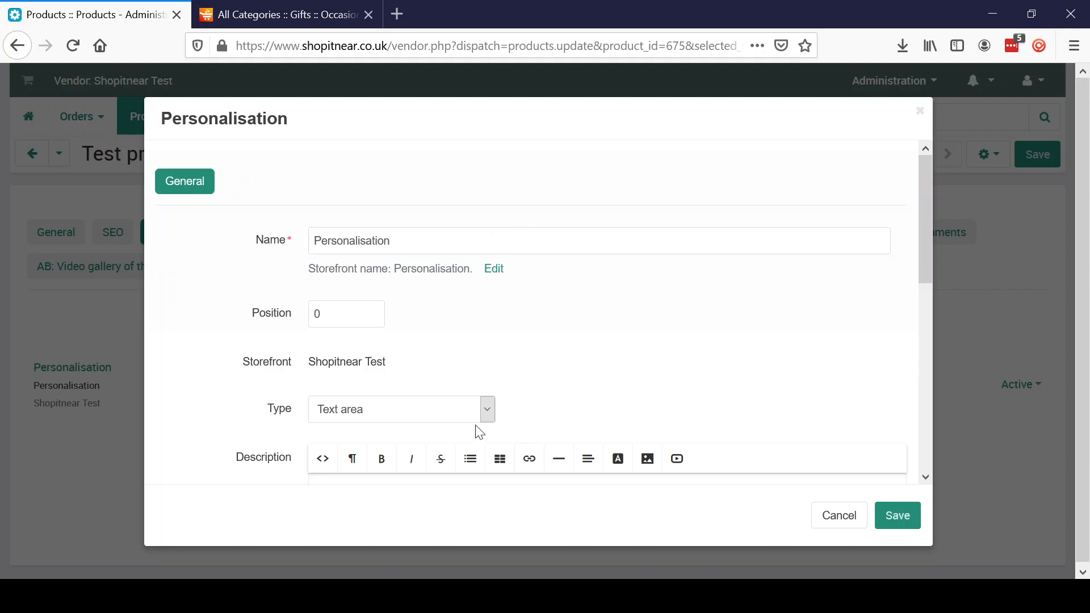
{"action": "left_click", "coordinate": [491, 416]}
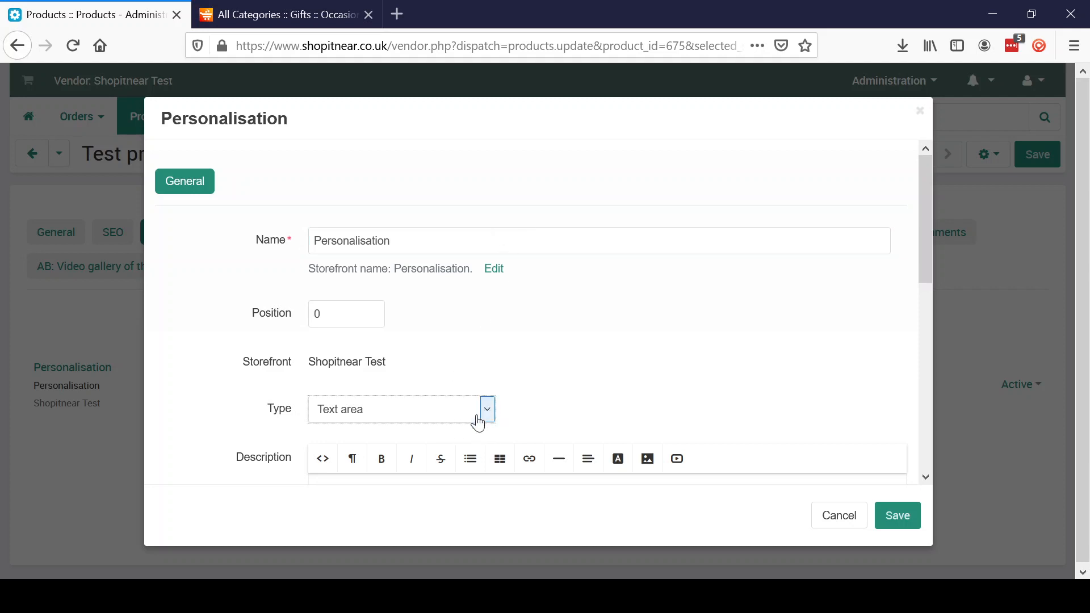
{"action": "left_click", "coordinate": [839, 528]}
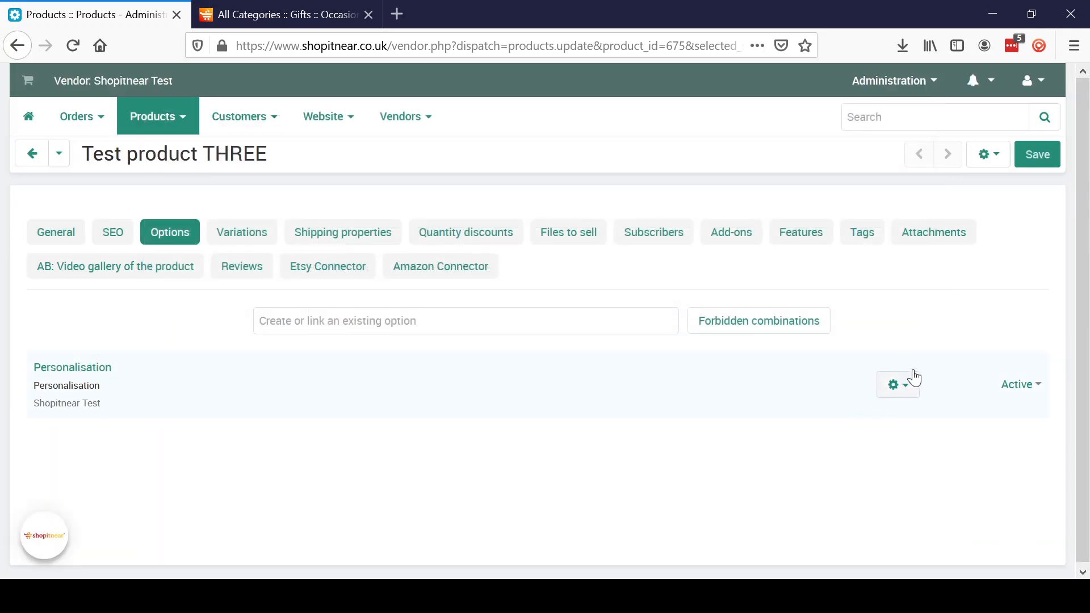
- Delete the Personalisation option from Test product THREE
{"action": "left_click", "coordinate": [918, 390]}
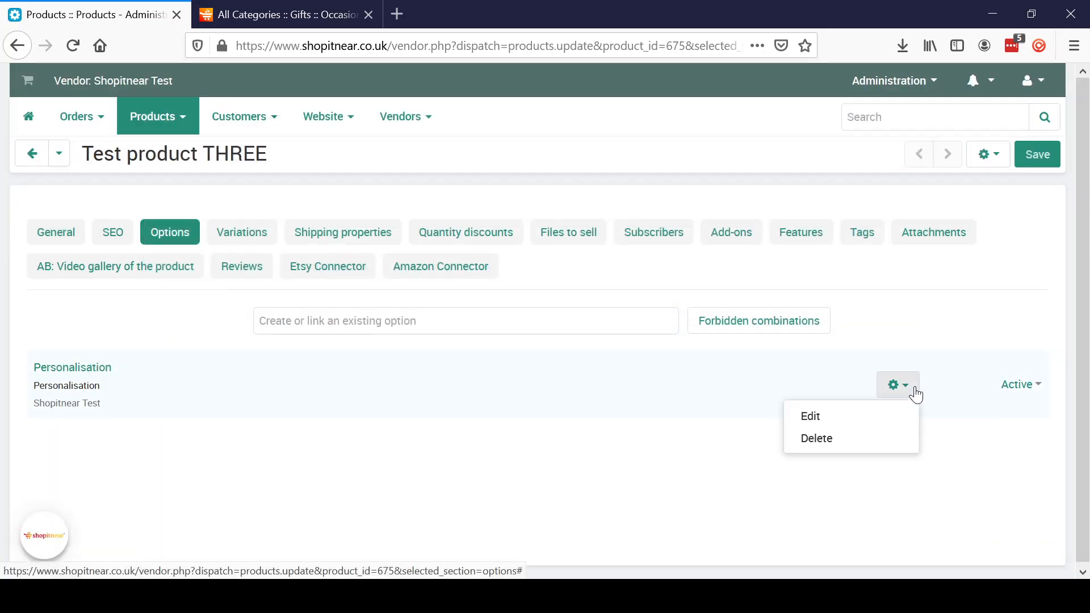
{"action": "left_click", "coordinate": [840, 441]}
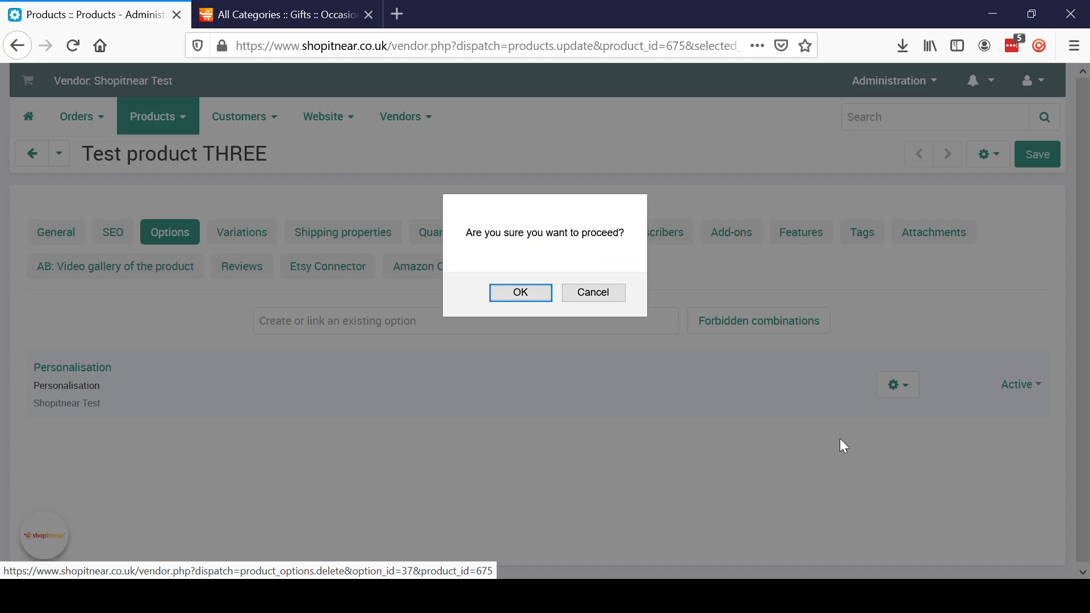
{"action": "left_click", "coordinate": [502, 295]}
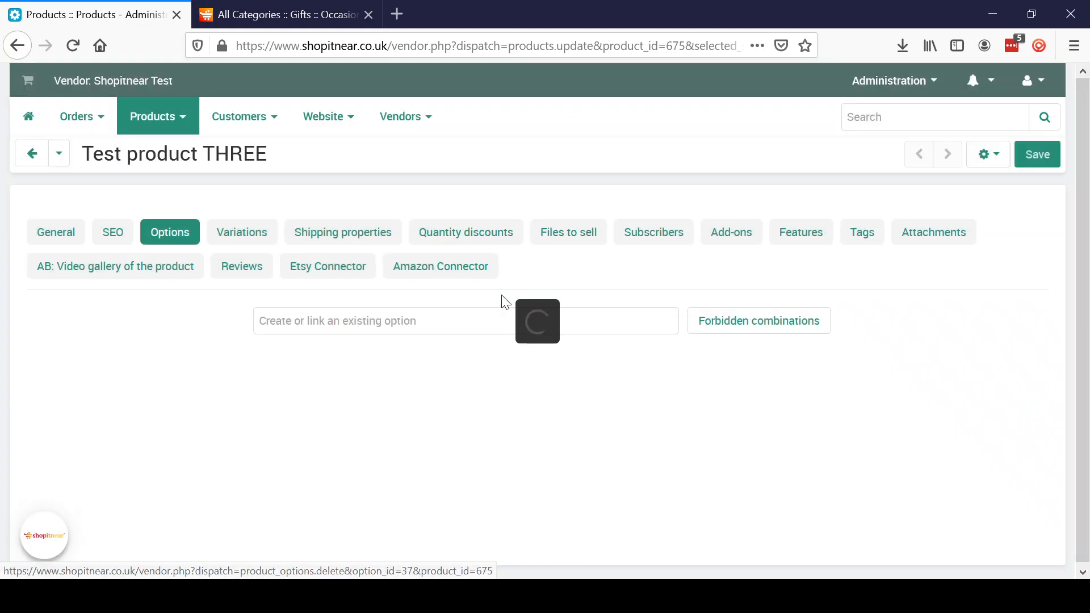
{"action": "left_click", "coordinate": [450, 322]}
- Add a new option named 'Personalised photo' and open its advanced creation settings
{"action": "type", "text": "Personalisation"}
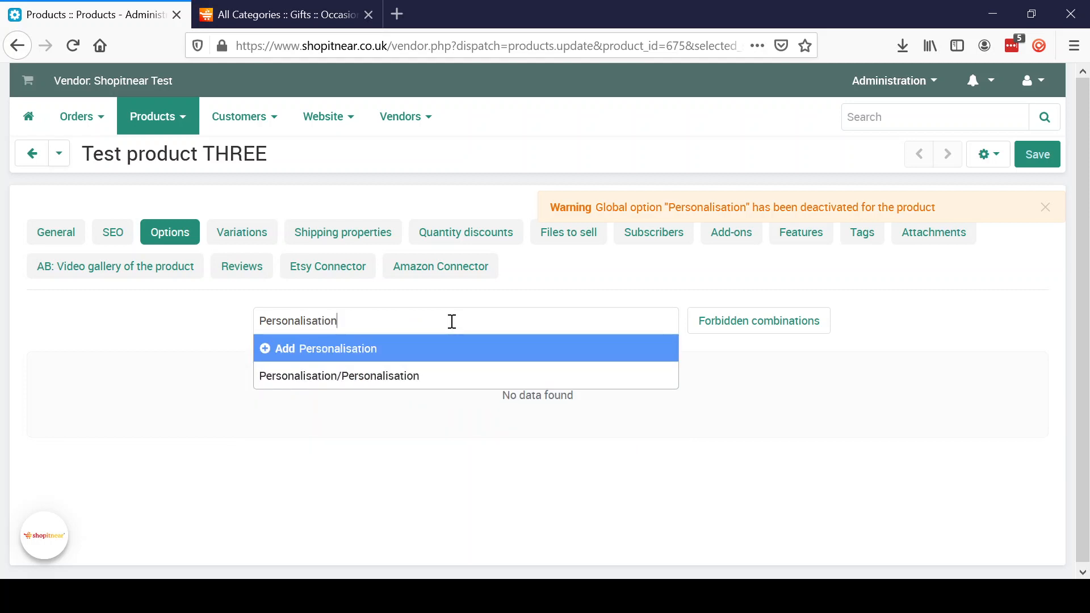
{"action": "key", "text": "BackSpace"}
{"action": "key", "text": "BackSpace"}
{"action": "key", "text": "BackSpace"}
{"action": "key", "text": "BackSpace"}
{"action": "key", "text": "BackSpace"}
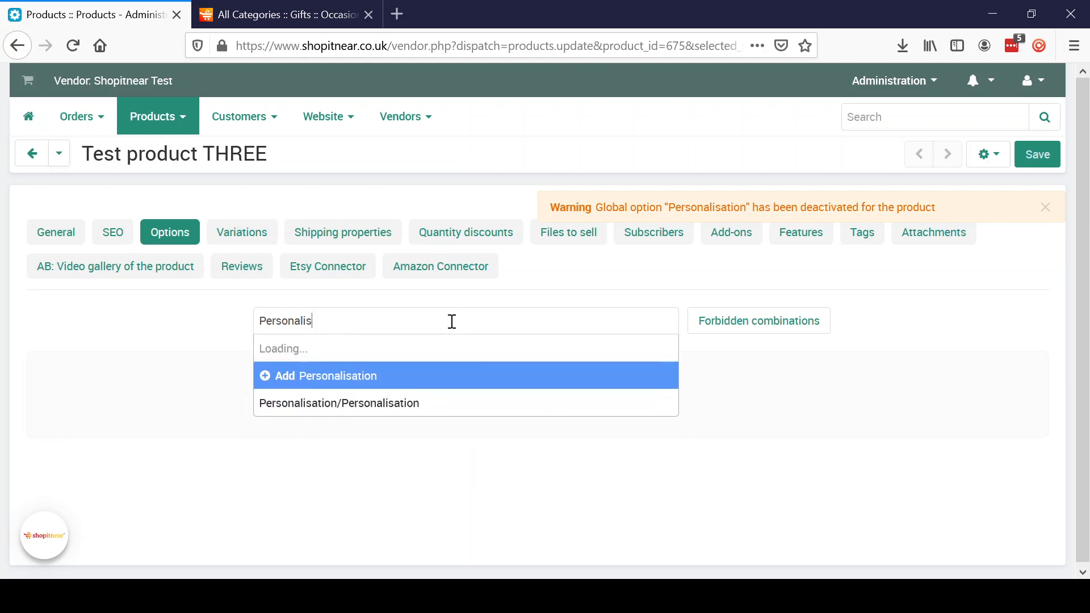
{"action": "type", "text": "ed photo"}
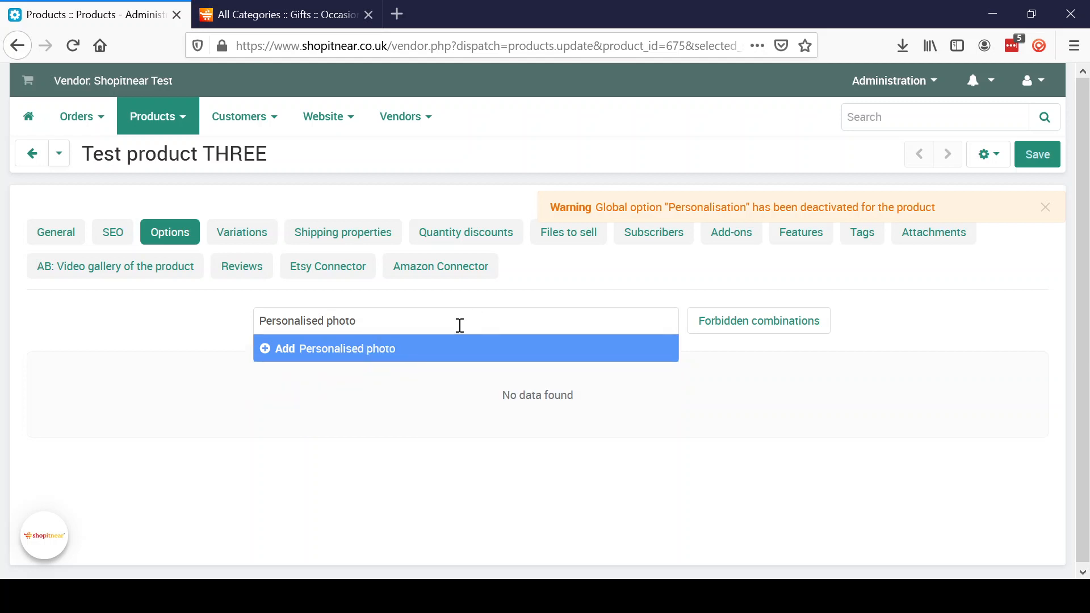
{"action": "key", "text": "Return"}
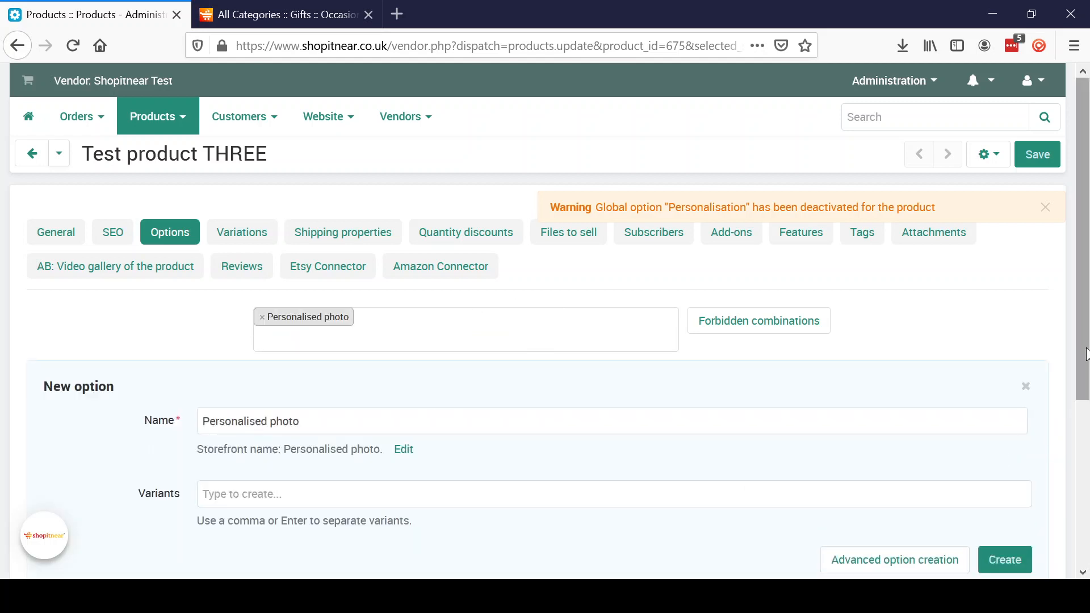
{"action": "left_click_drag", "start_coordinate": [1086, 355], "coordinate": [1085, 454]}
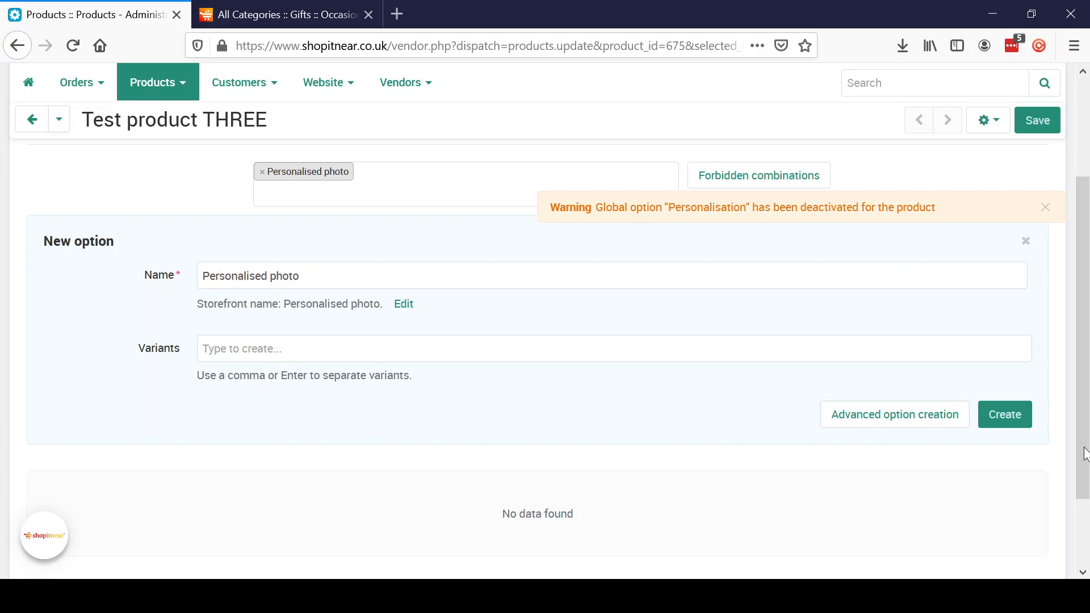
{"action": "left_click", "coordinate": [915, 423]}
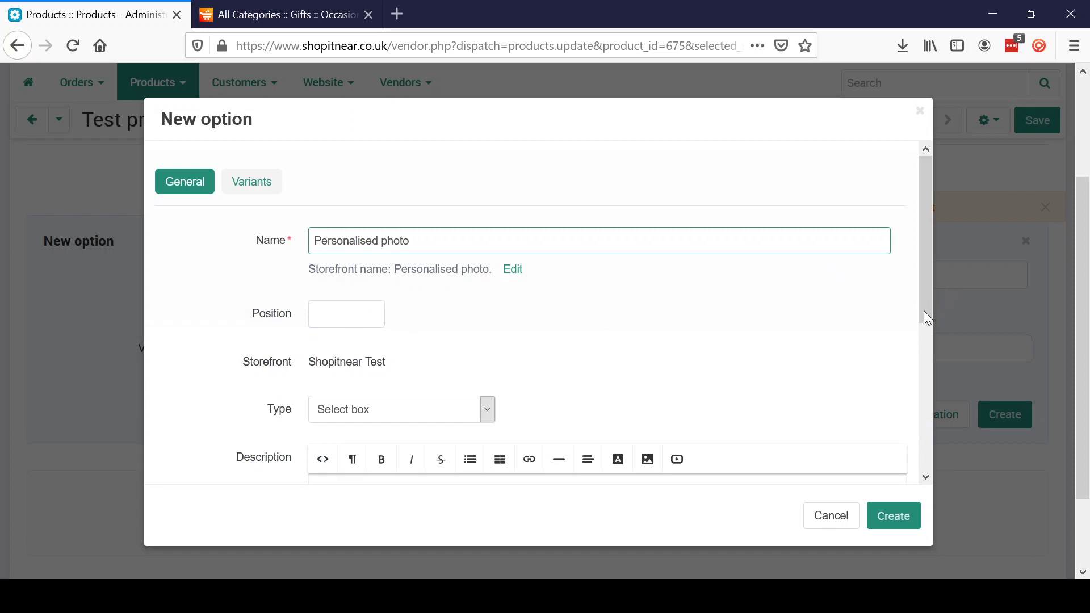
- Set Personalised photo's type to File with description 'Upload a photo of your choice'
{"action": "left_click_drag", "start_coordinate": [924, 311], "coordinate": [924, 343]}
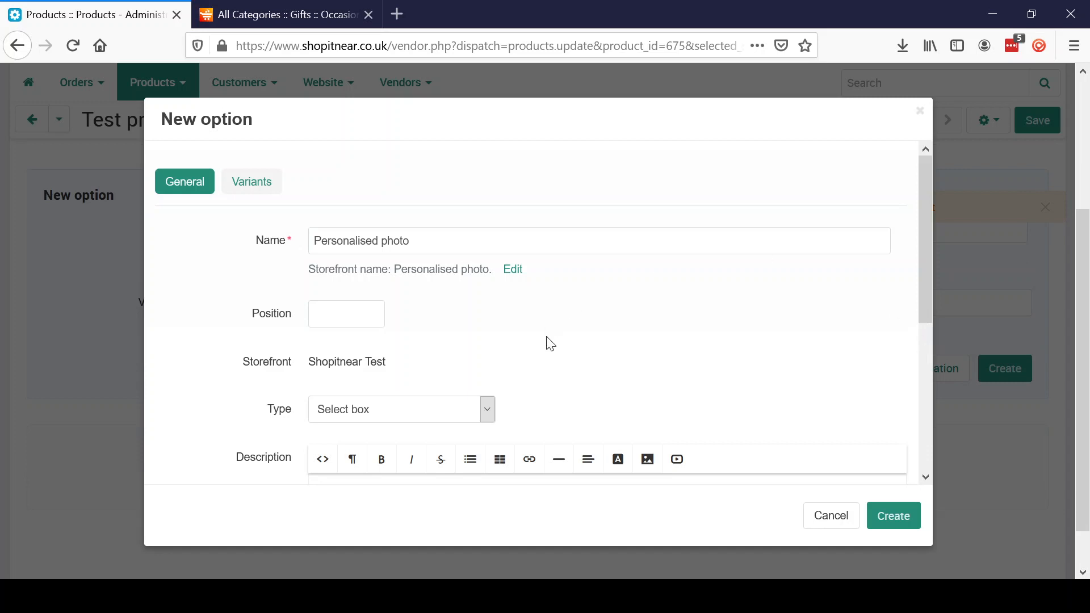
{"action": "left_click", "coordinate": [487, 413]}
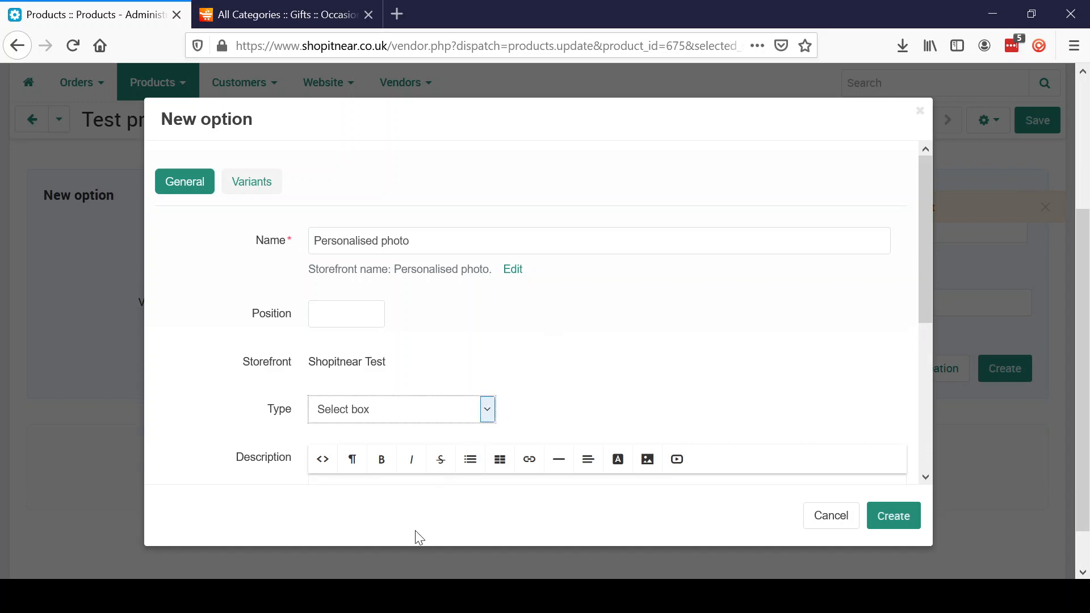
{"action": "key", "text": "f"}
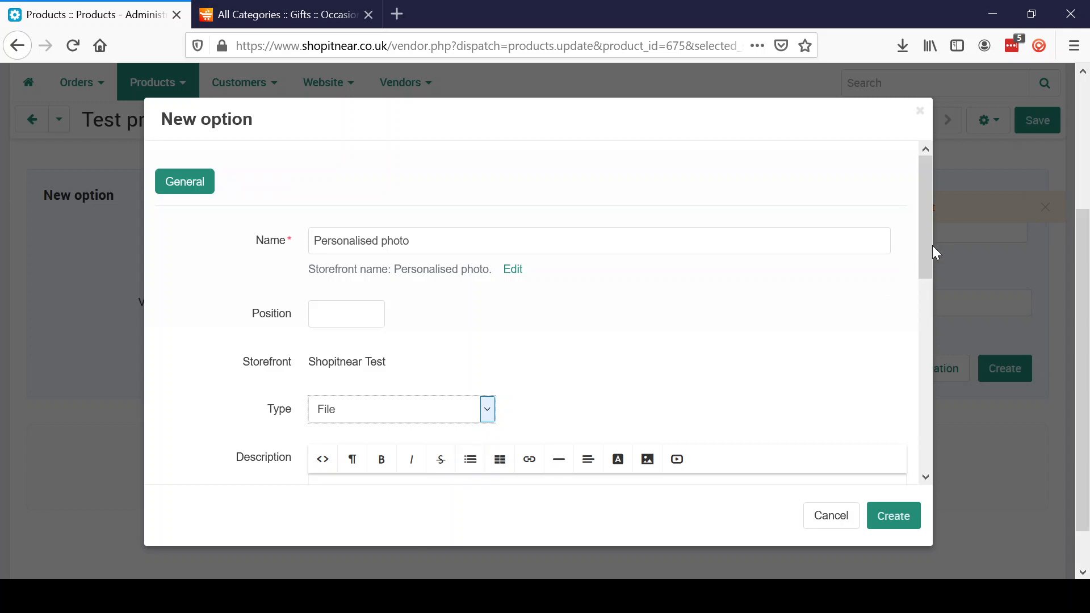
{"action": "left_click_drag", "start_coordinate": [932, 245], "coordinate": [918, 341]}
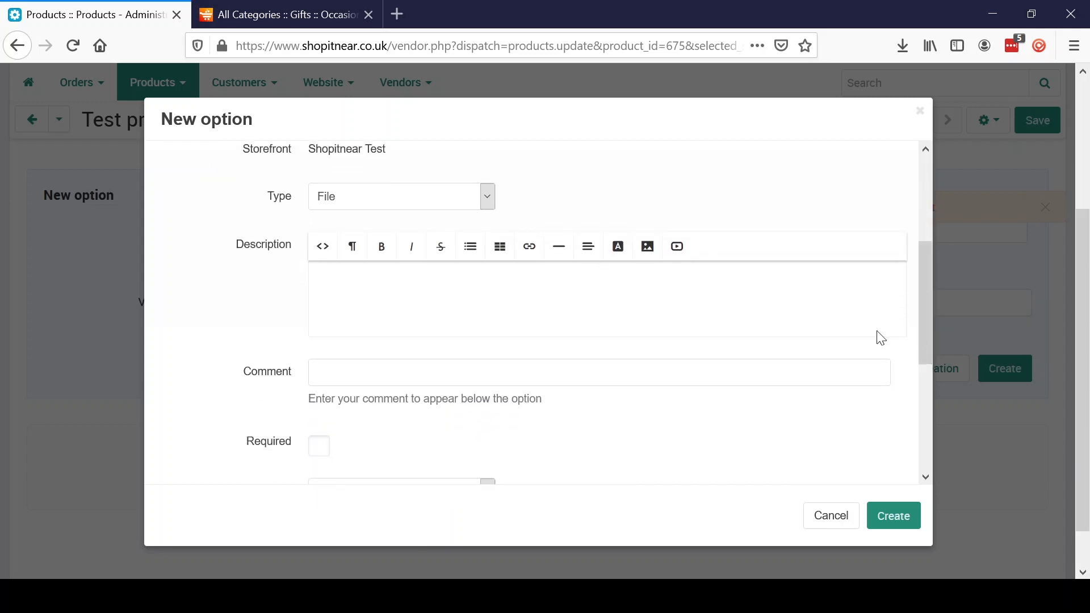
{"action": "left_click", "coordinate": [474, 290]}
{"action": "type", "text": "Upload a photo of you"}
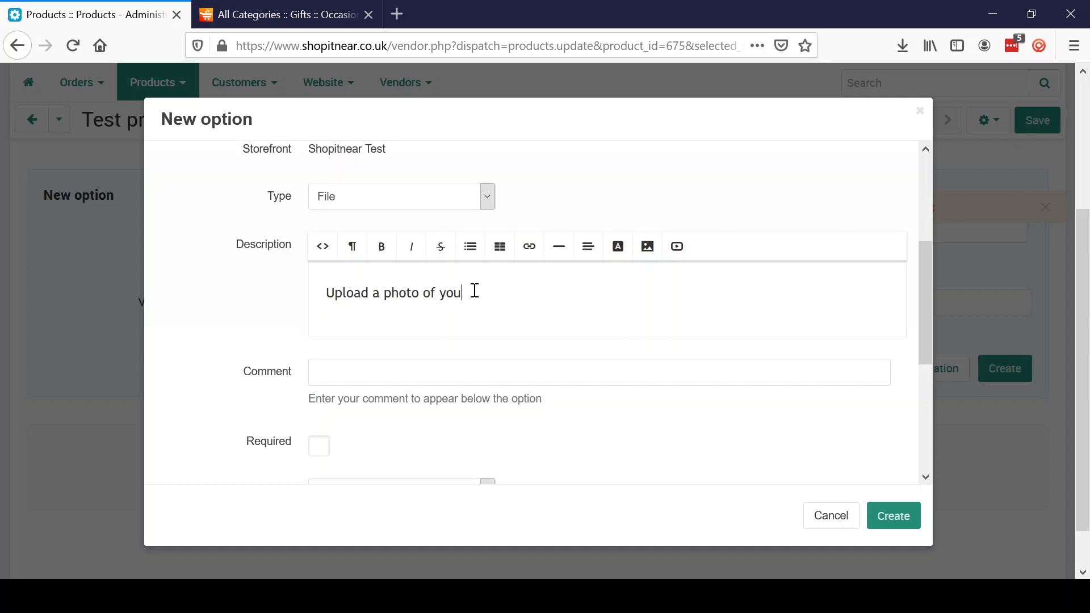
{"action": "type", "text": "r choice"}
- Enter the comment 'Please upload your chosen photo in a suitable file'
{"action": "left_click", "coordinate": [409, 373]}
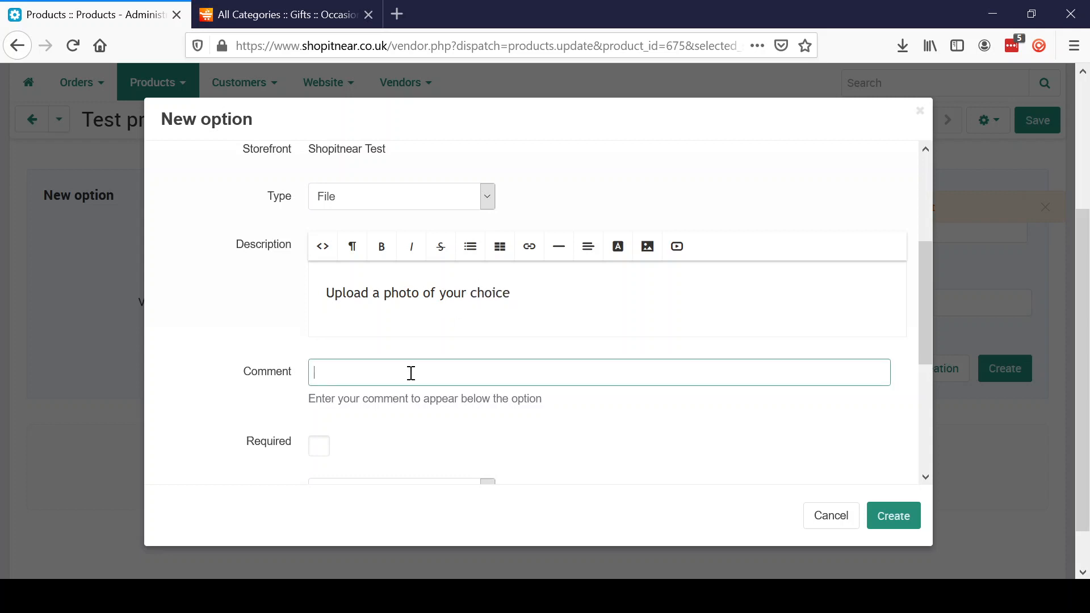
{"action": "type", "text": "Please upload your chos"}
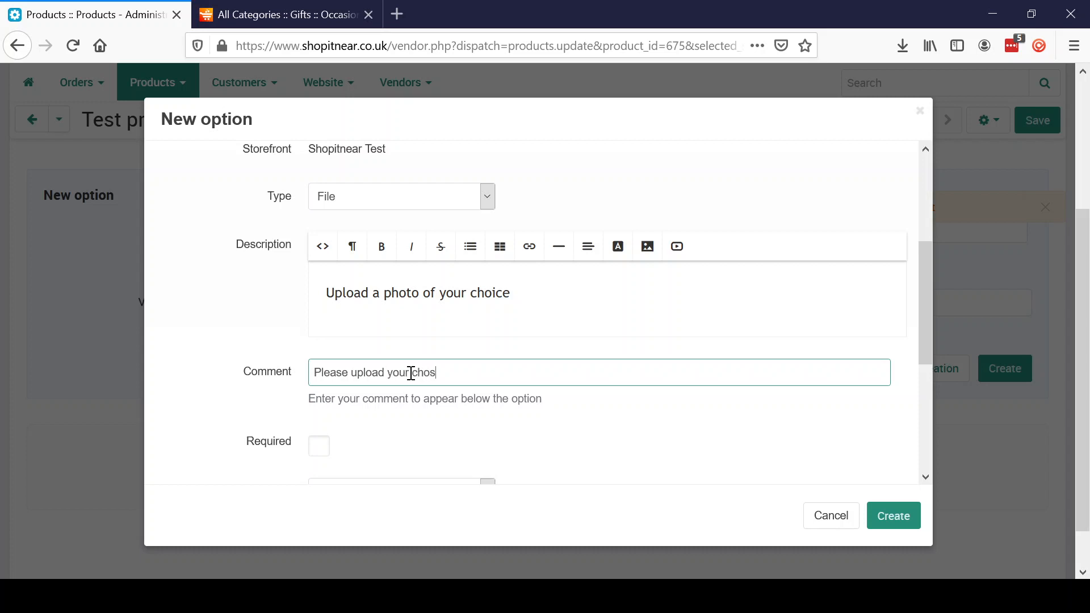
{"action": "type", "text": "en photo in a suitable file"}
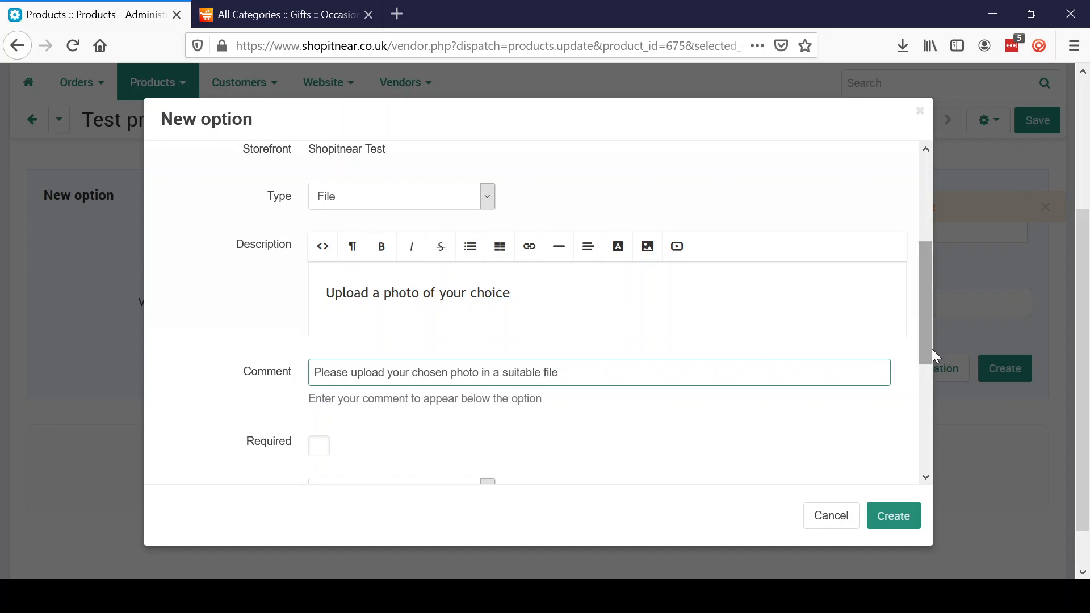
{"action": "left_click_drag", "start_coordinate": [932, 348], "coordinate": [917, 438]}
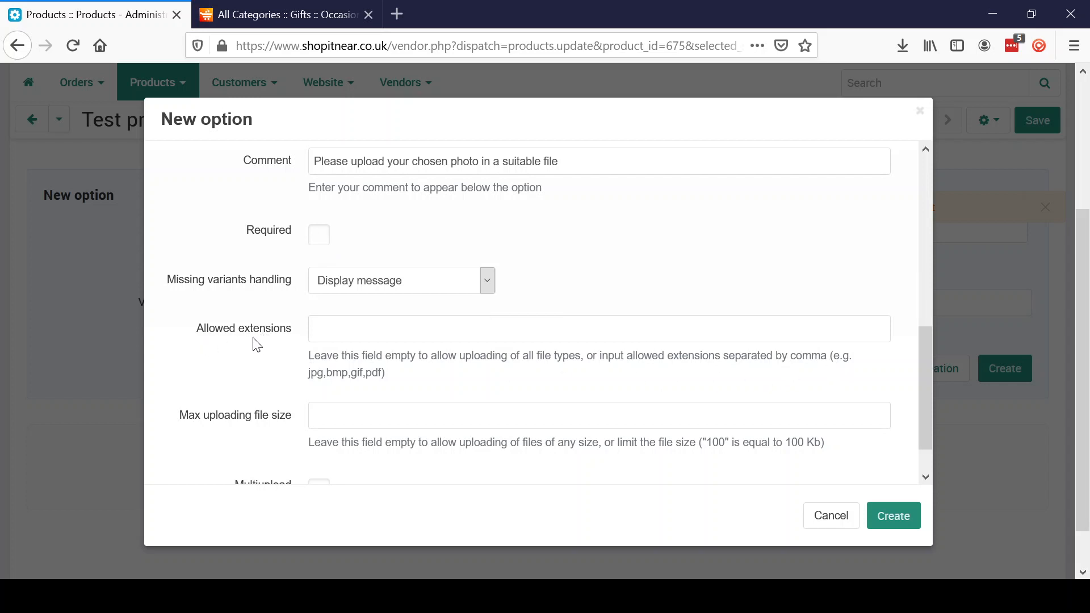
- Restrict allowed extensions to jpg and pdf and create the Personalised photo option
{"action": "left_click", "coordinate": [349, 322]}
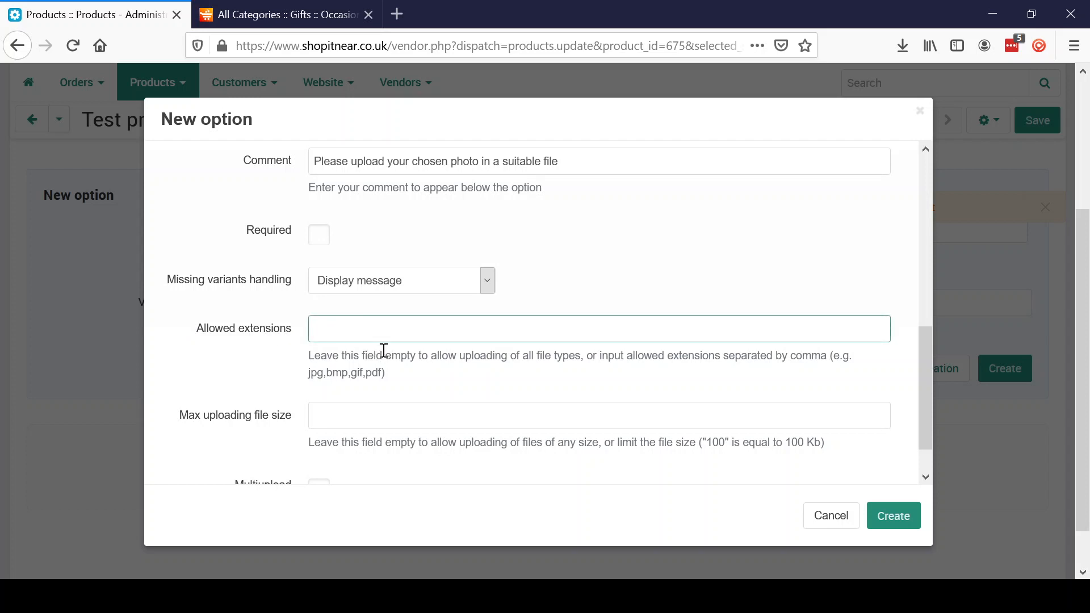
{"action": "type", "text": "jpg, pdf"}
{"action": "left_click_drag", "start_coordinate": [927, 387], "coordinate": [930, 424]}
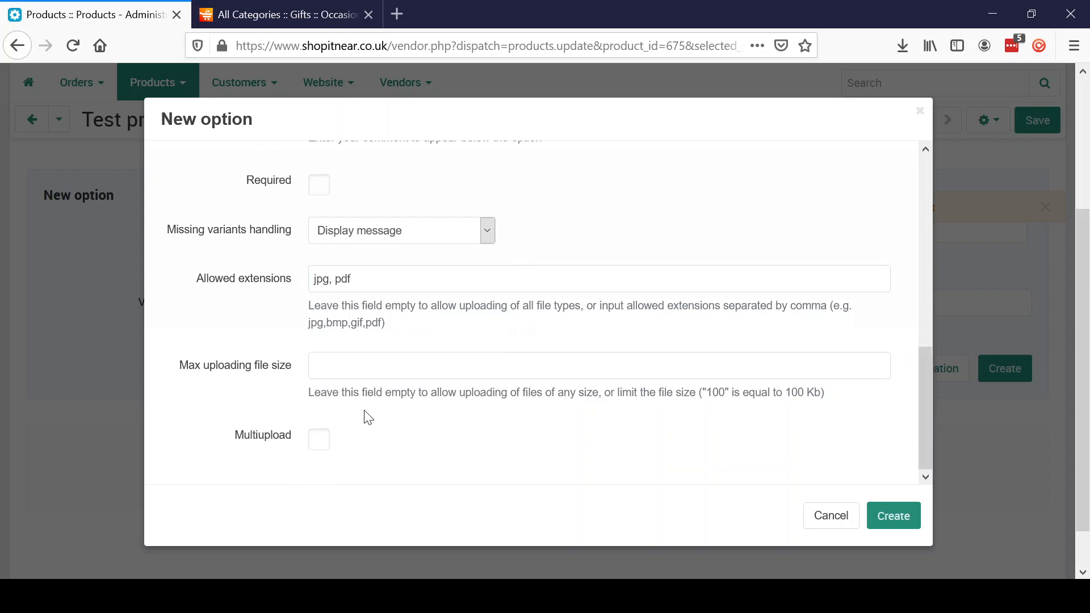
{"action": "left_click", "coordinate": [502, 365]}
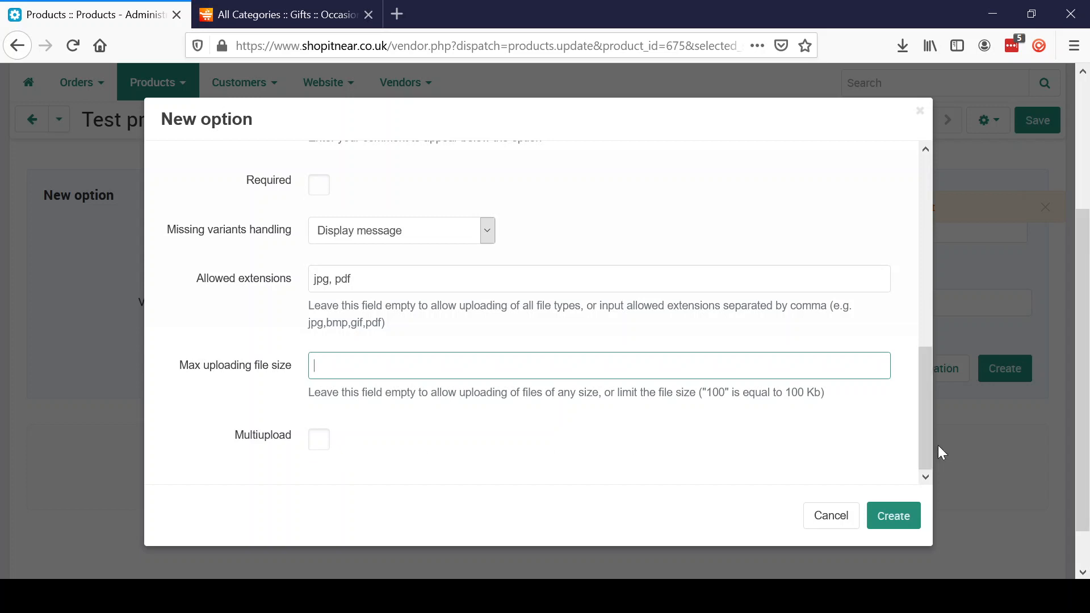
{"action": "left_click", "coordinate": [885, 521]}
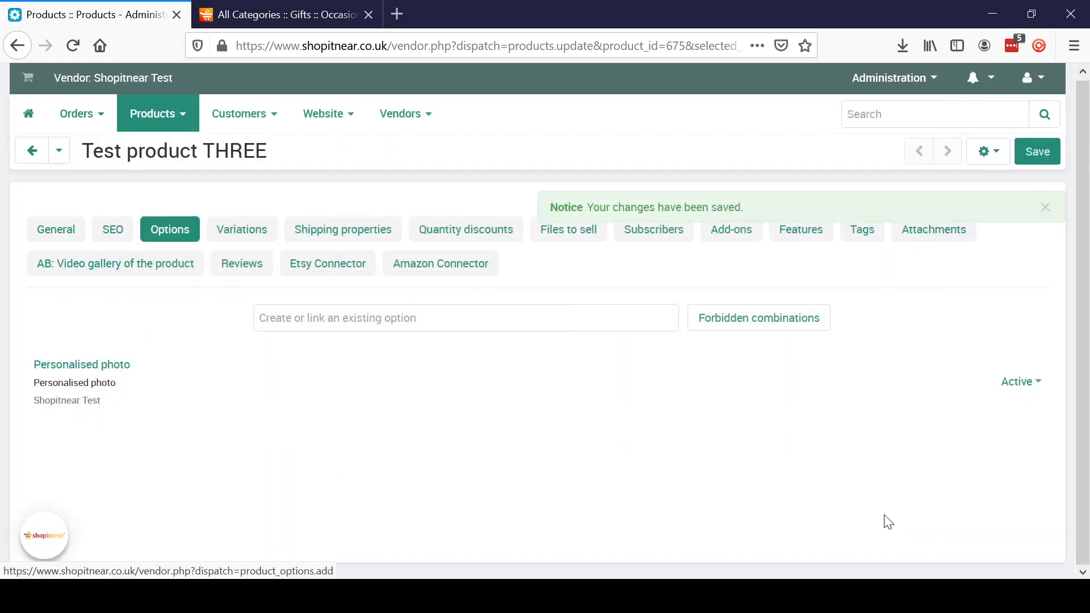
- Reload the storefront page to confirm the Personalised photo upload field, then return to the vendor options
{"action": "left_click", "coordinate": [300, 15]}
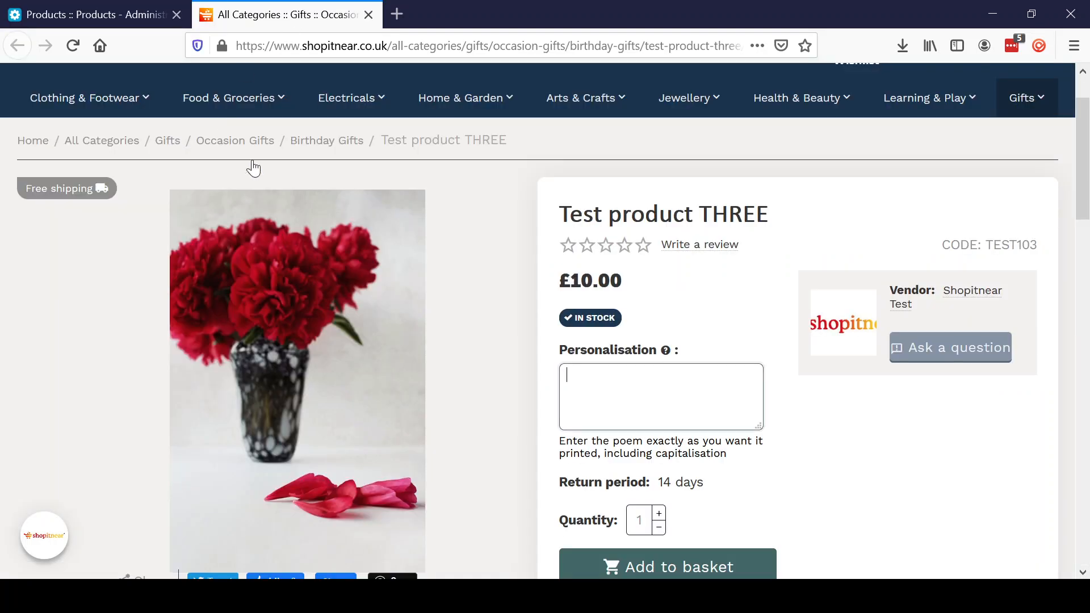
{"action": "left_click", "coordinate": [75, 46]}
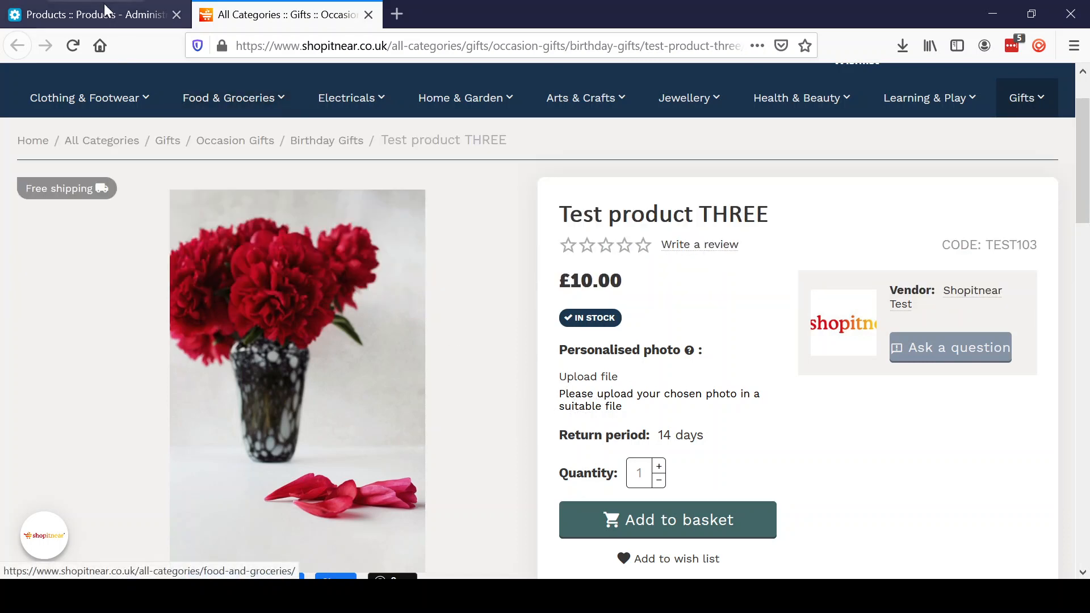
{"action": "left_click", "coordinate": [104, 8]}
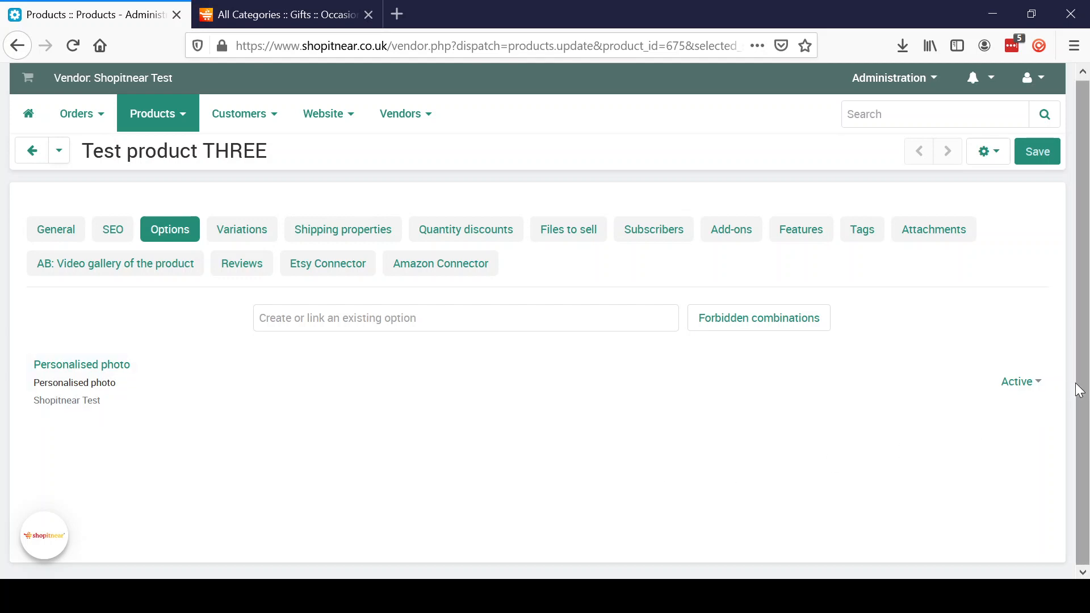
{"action": "left_click_drag", "start_coordinate": [1081, 386], "coordinate": [1087, 307]}
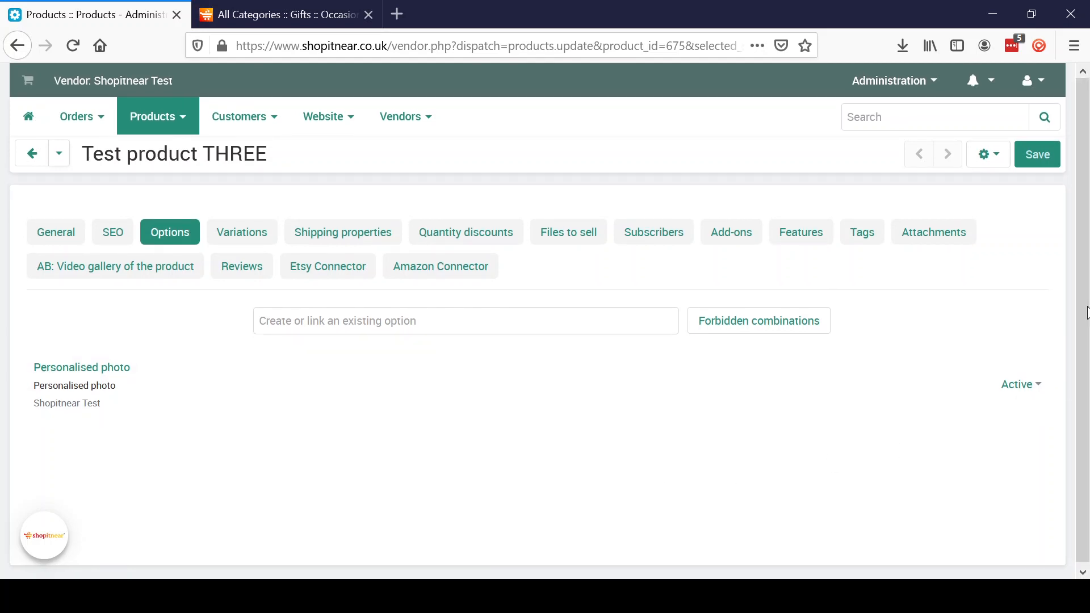